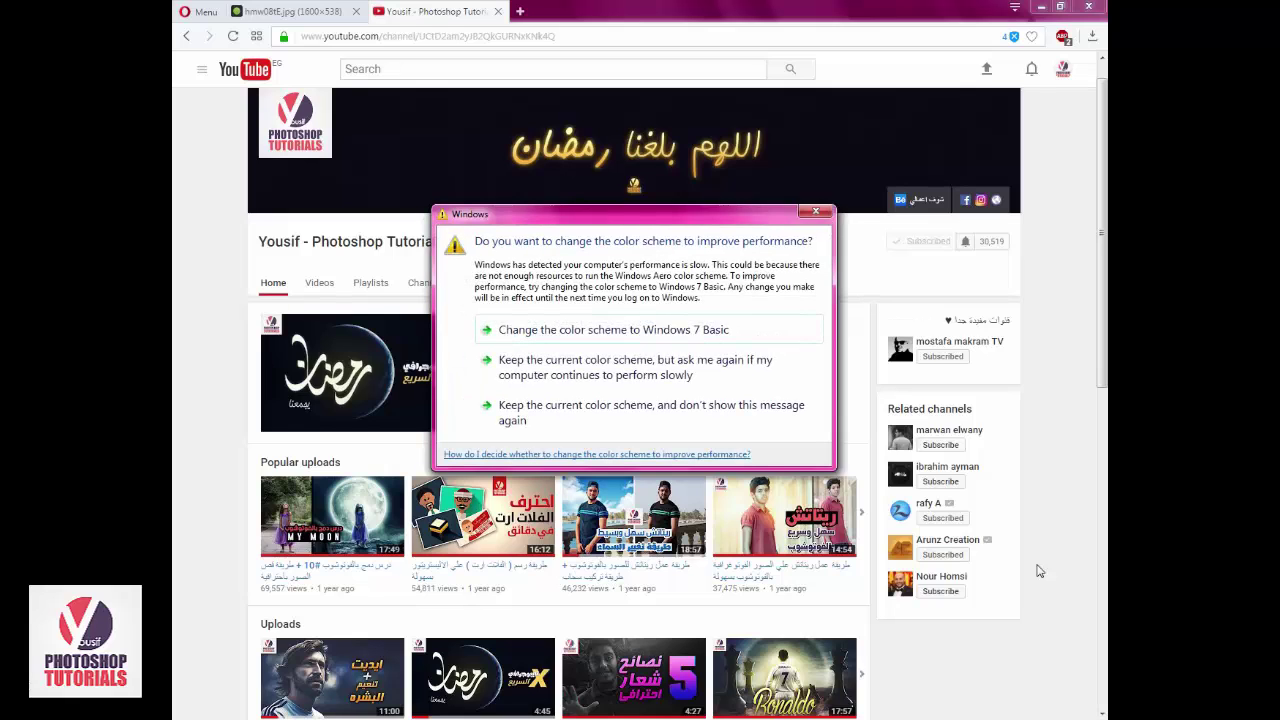
# Dismiss the Windows colour-scheme warning dialog
pyautogui.click(824, 215)
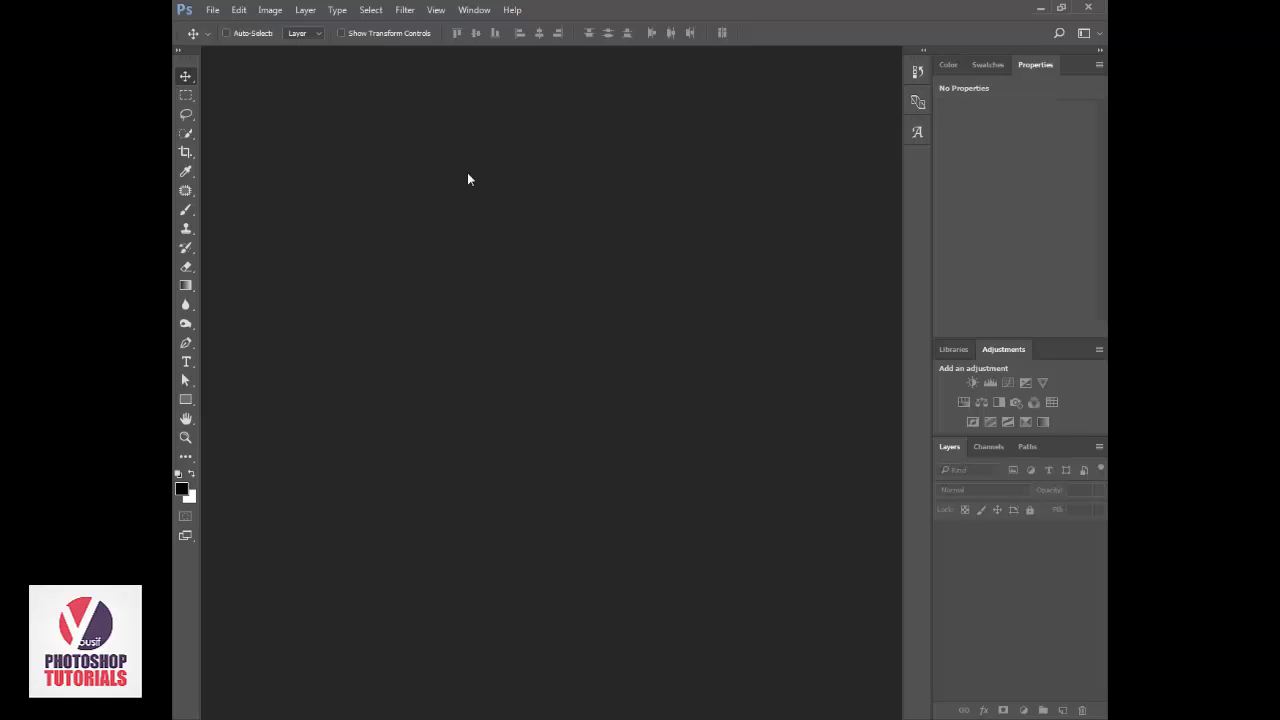
# Create a new white 1280 × 720 pixel document, Untitled-1
pyautogui.click(212, 10)
pyautogui.press('Escape')
pyautogui.hotkey('ctrl', 'n')
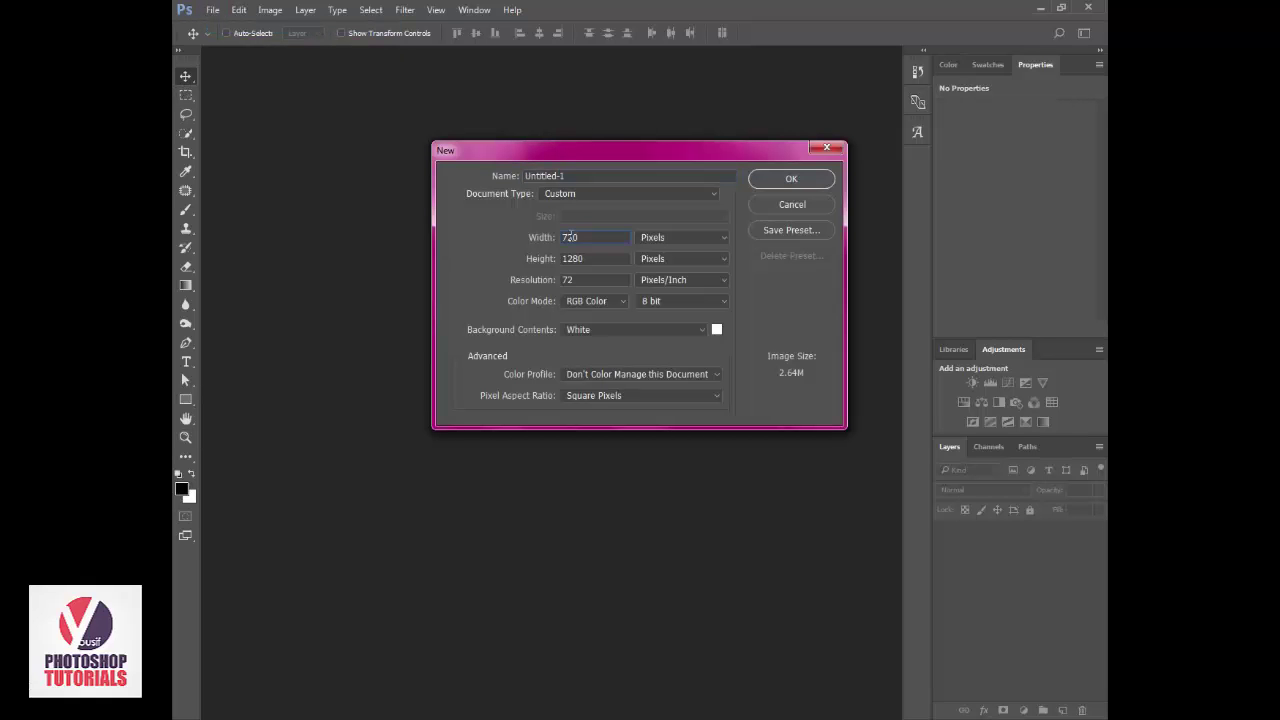
pyautogui.click(551, 241)
pyautogui.write('1')
pyautogui.write('6')
pyautogui.press('BackSpace')
pyautogui.write('2')
pyautogui.write('80')
pyautogui.press('Tab')
pyautogui.write('16')
pyautogui.write('720')
pyautogui.press('Return')
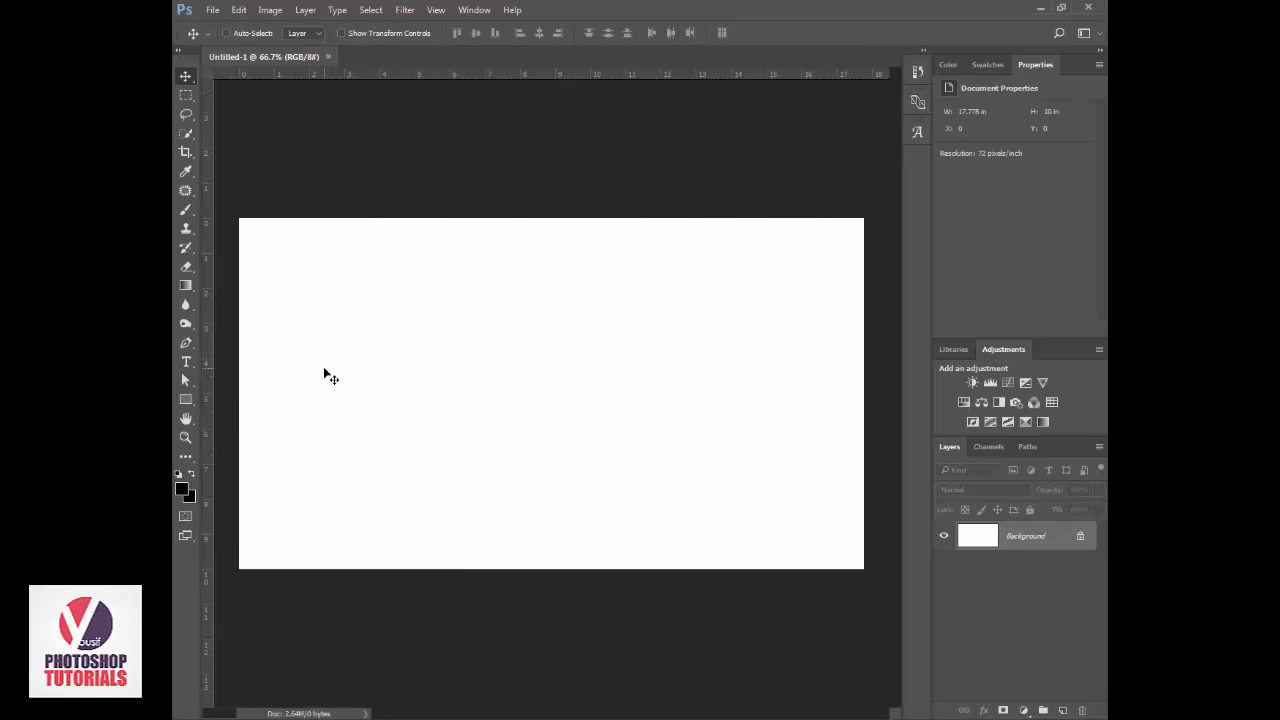
# Select the standard Pen Tool and switch its mode from Path to Shape
pyautogui.rightClick(192, 344)
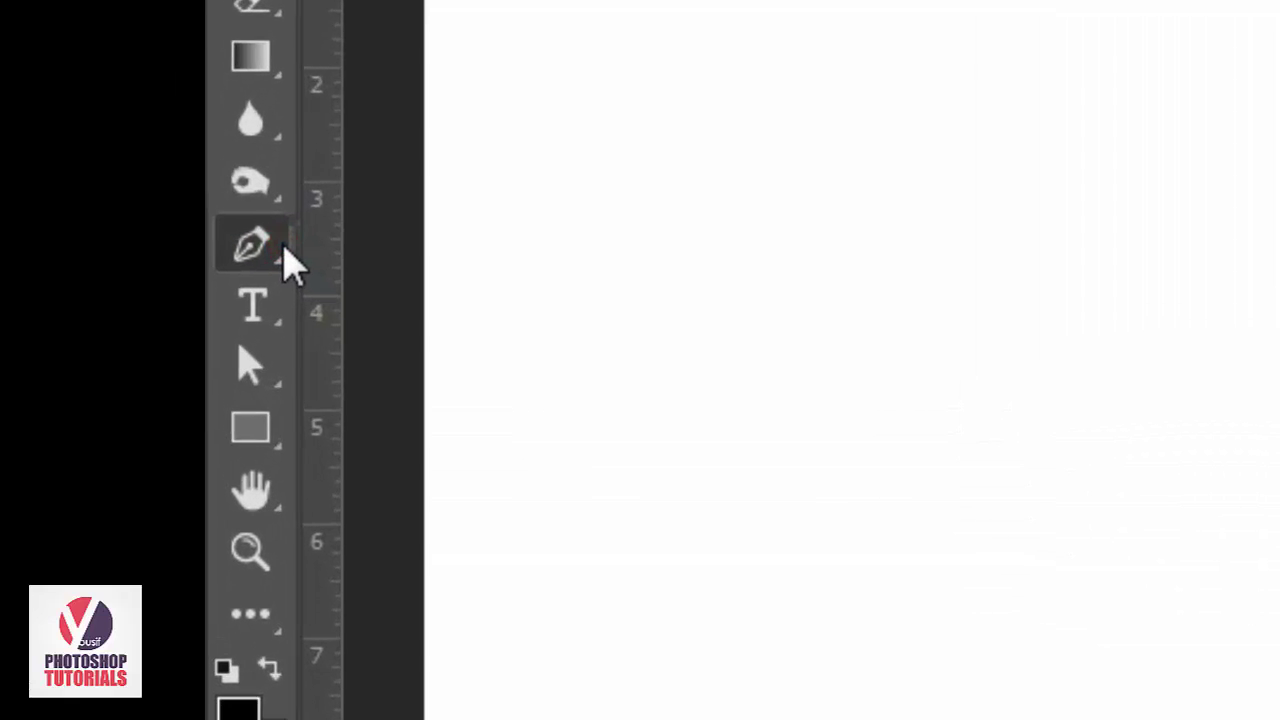
pyautogui.rightClick(284, 250)
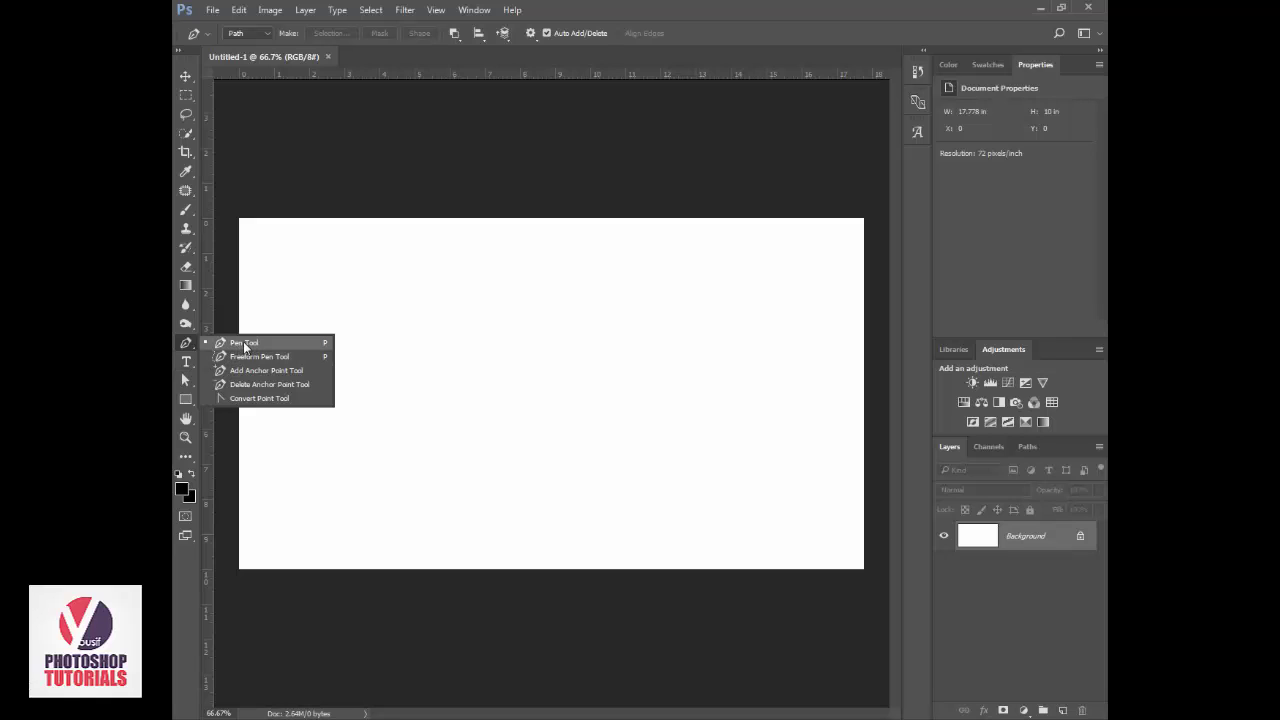
pyautogui.click(275, 343)
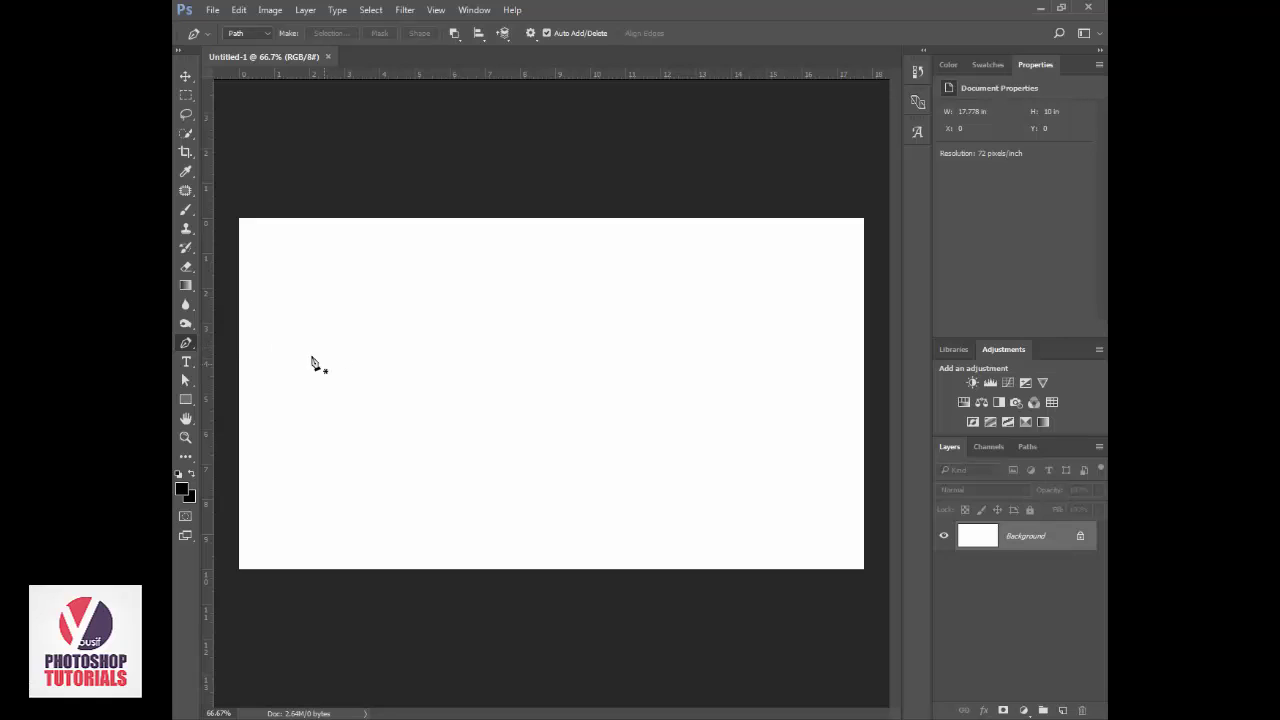
pyautogui.click(263, 35)
pyautogui.click(260, 48)
# Draw a black three-point triangle shape with the Pen tool
pyautogui.click(256, 38)
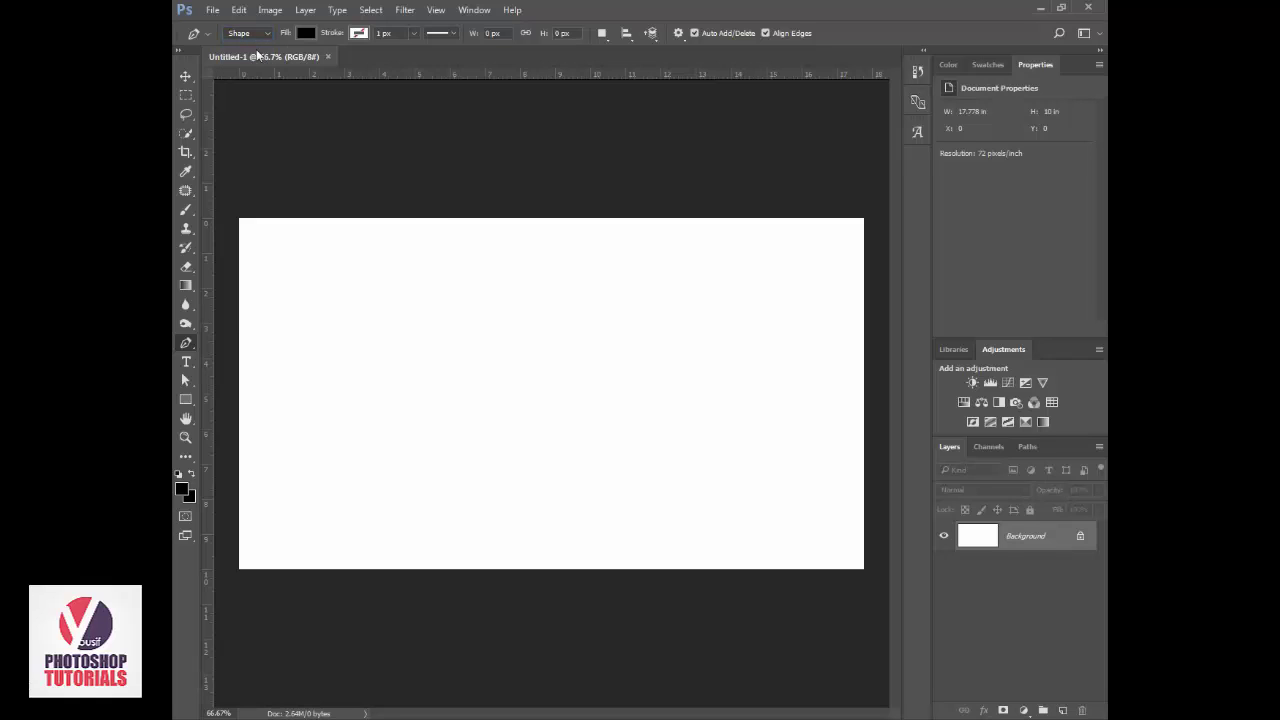
pyautogui.click(462, 453)
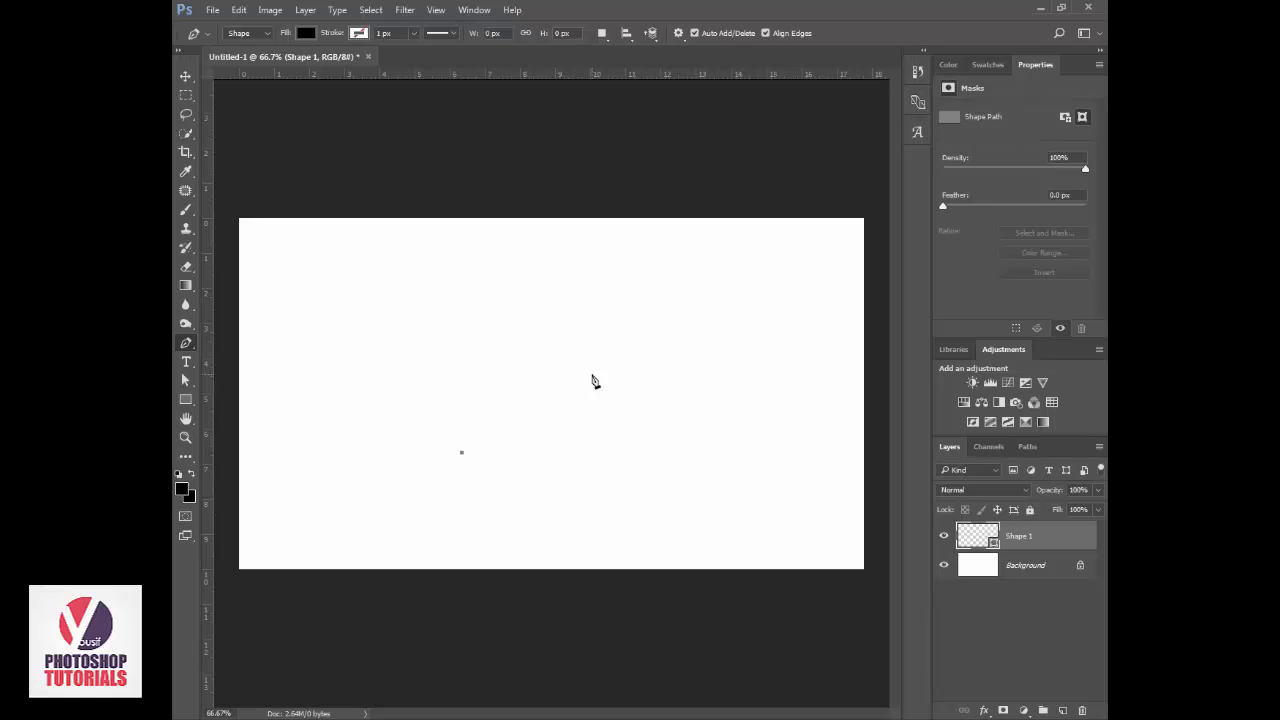
pyautogui.click(502, 318)
pyautogui.click(617, 424)
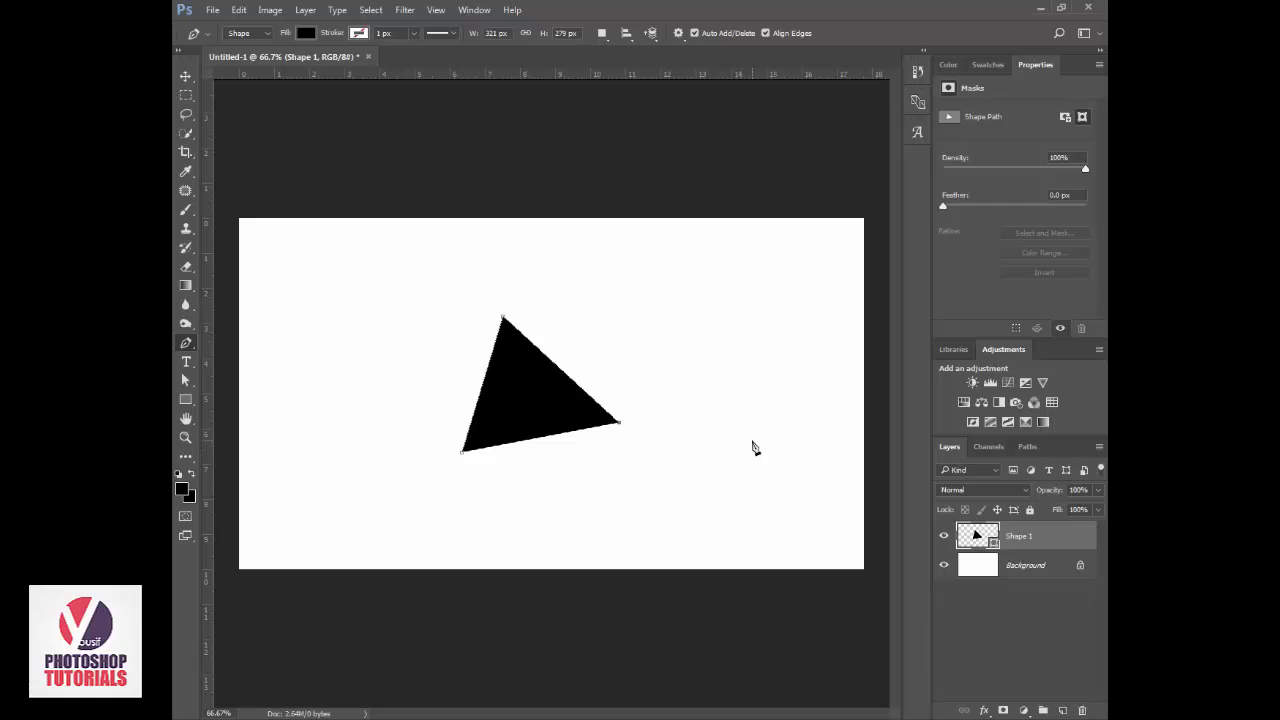
pyautogui.press('Return')
# Draw a black A-shaped polygon with a notched base right of the triangle
pyautogui.click(650, 504)
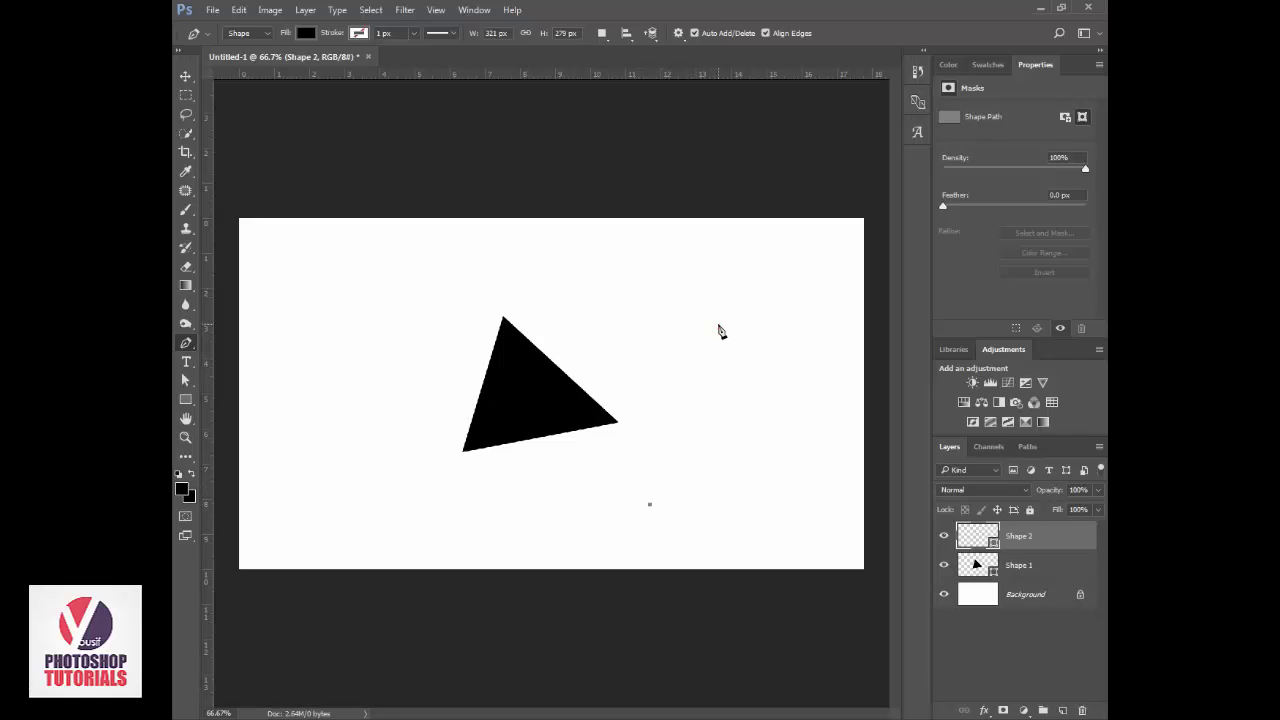
pyautogui.click(718, 325)
pyautogui.click(770, 326)
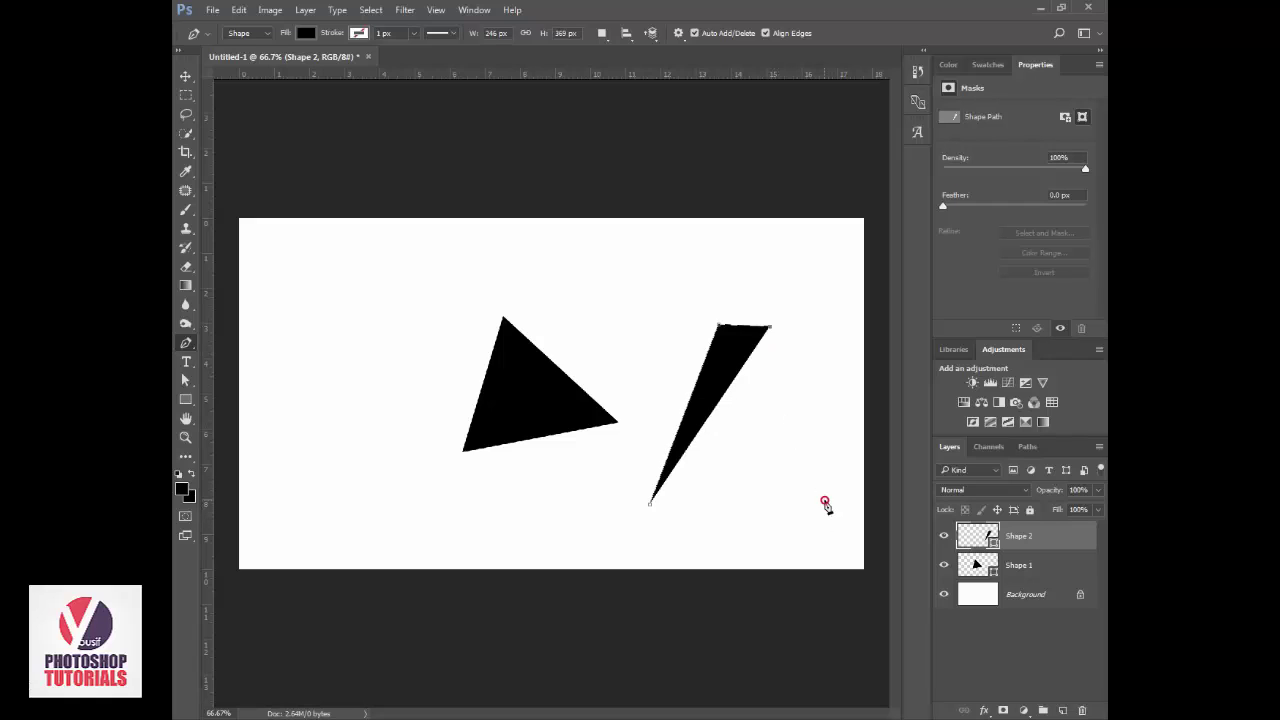
pyautogui.click(824, 500)
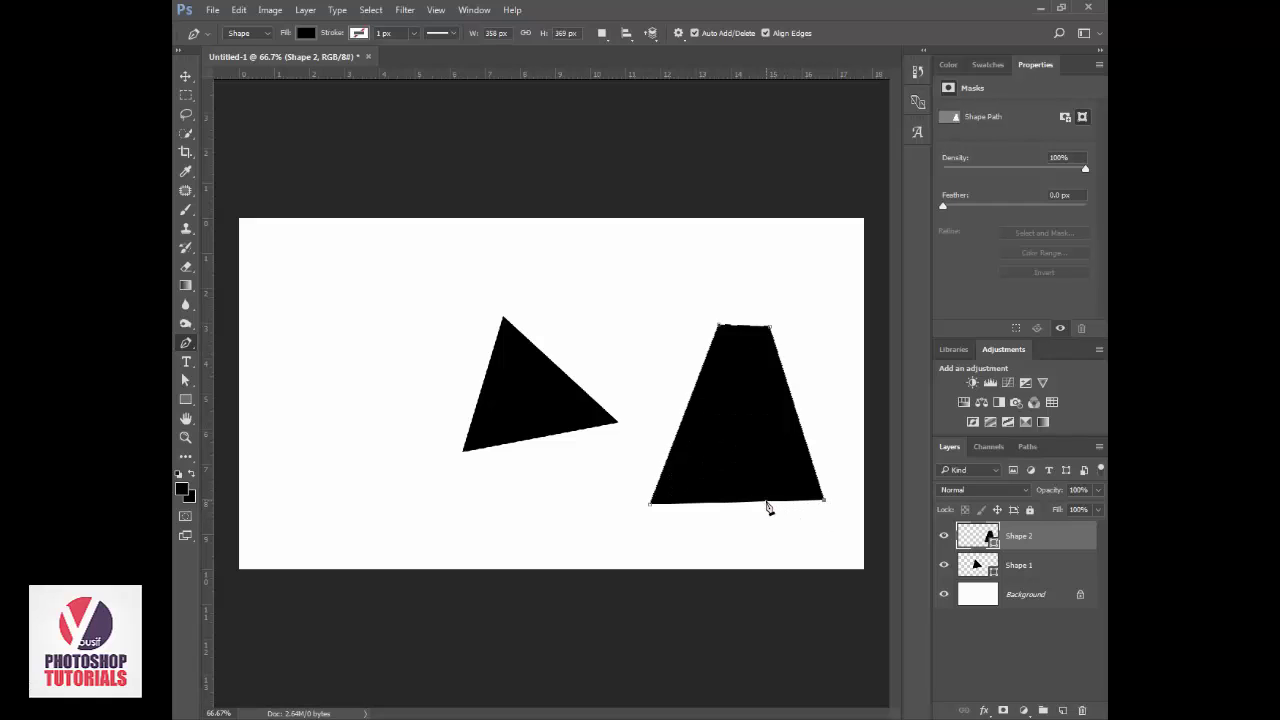
pyautogui.click(764, 500)
pyautogui.click(754, 444)
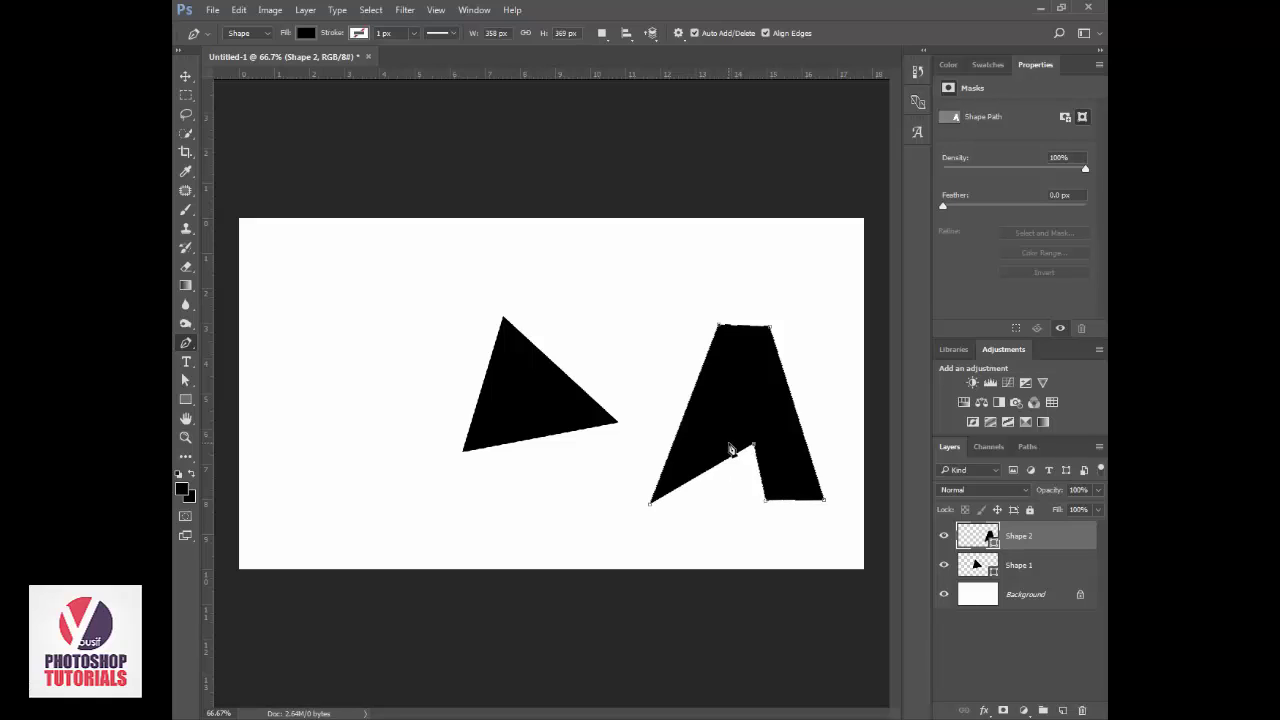
pyautogui.moveTo(730, 446); pyautogui.dragTo(711, 507)
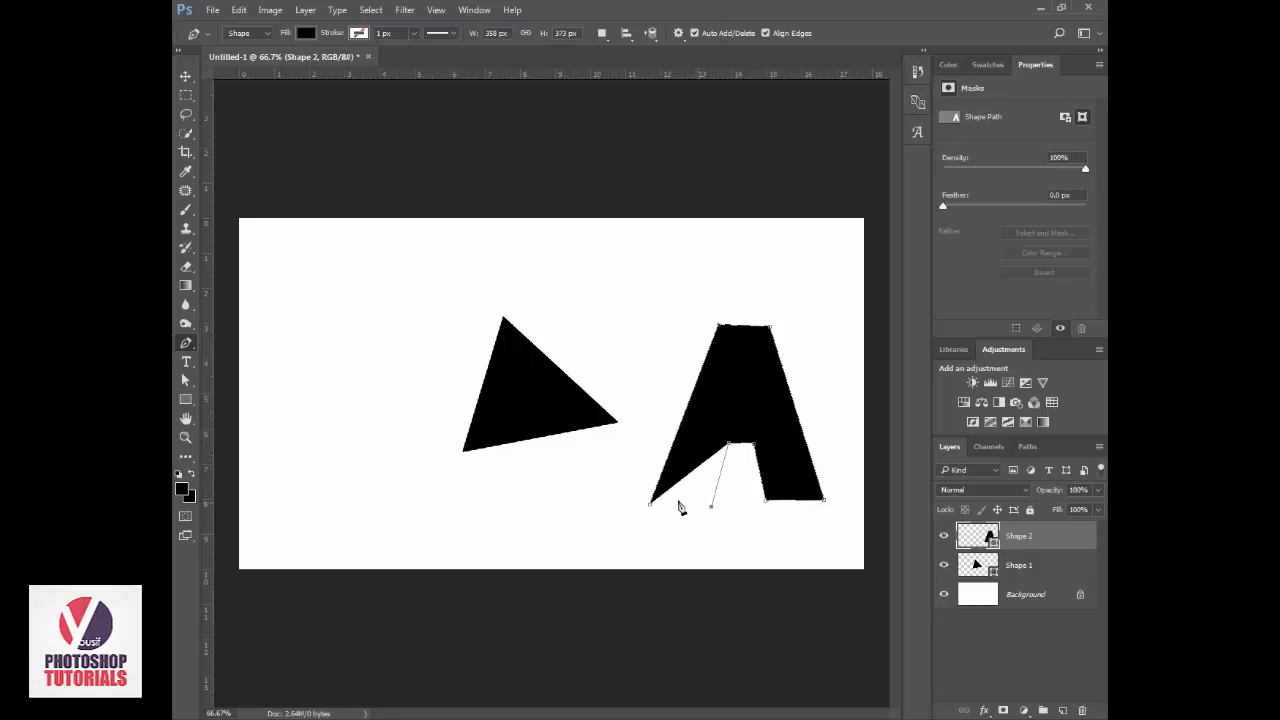
pyautogui.click(651, 504)
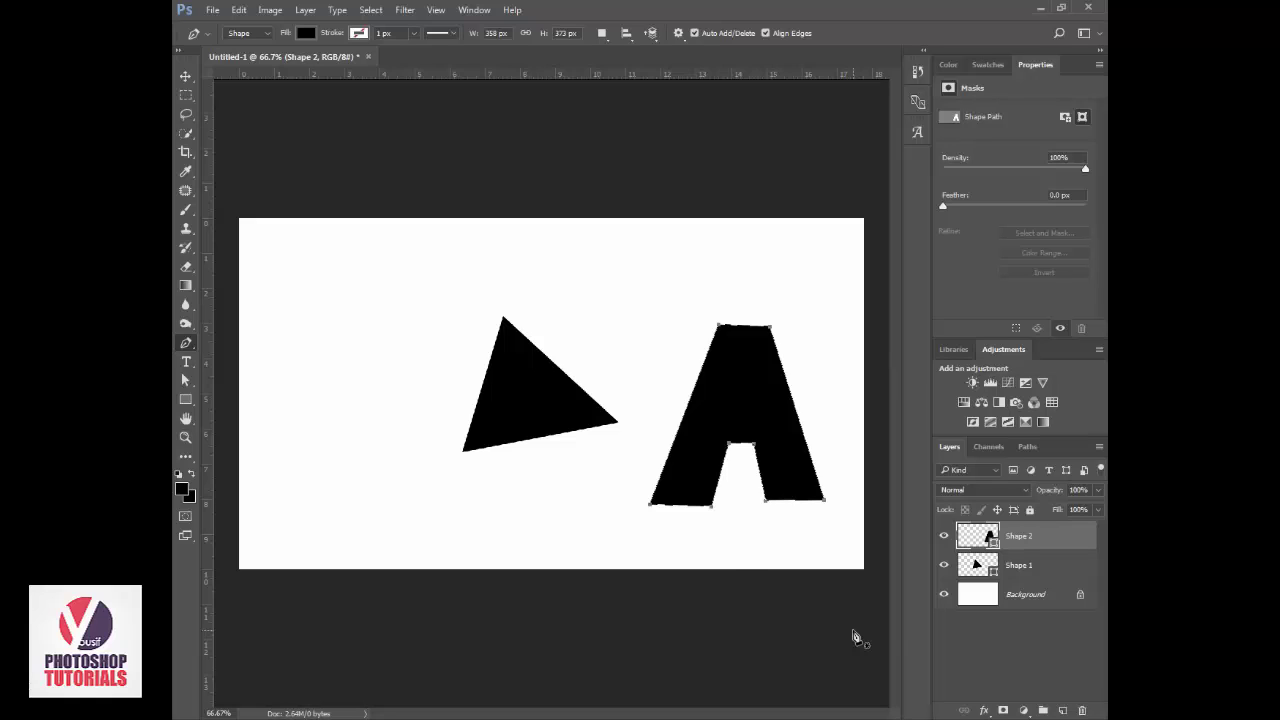
# Draw a closed black four-sided shape to the left of the triangle
pyautogui.click(408, 231)
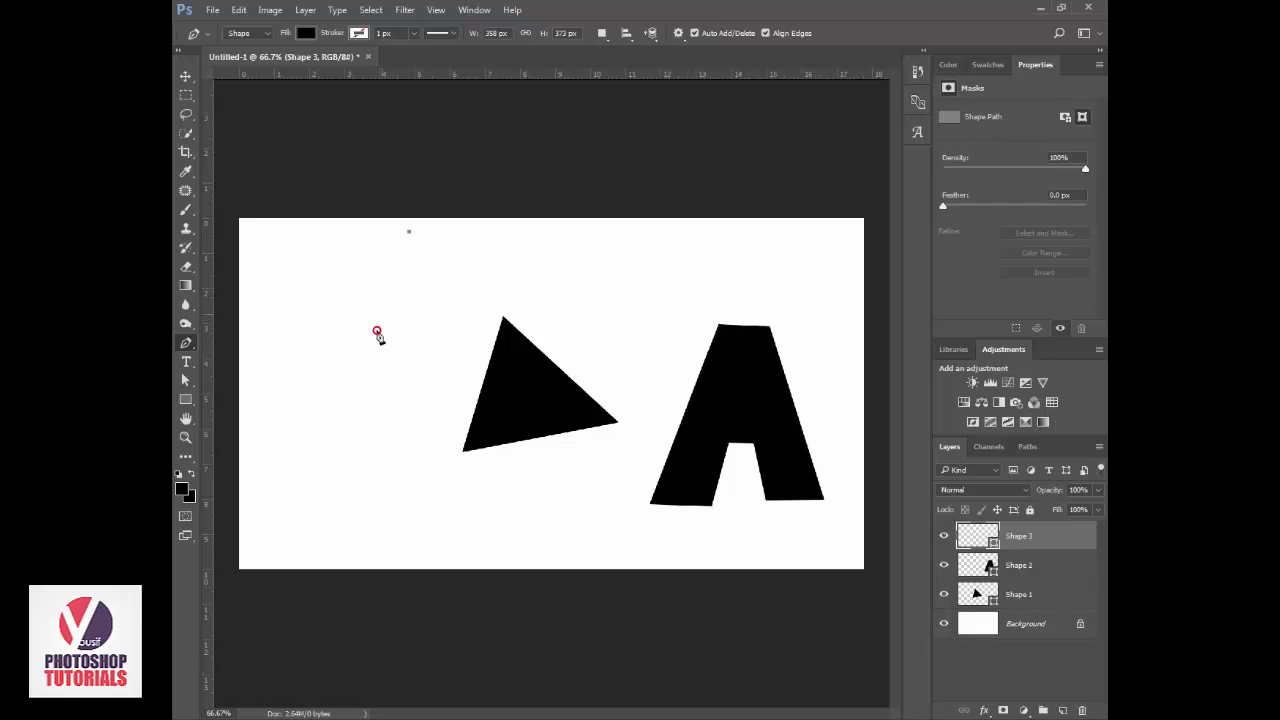
pyautogui.click(377, 330)
pyautogui.click(404, 407)
pyautogui.click(460, 496)
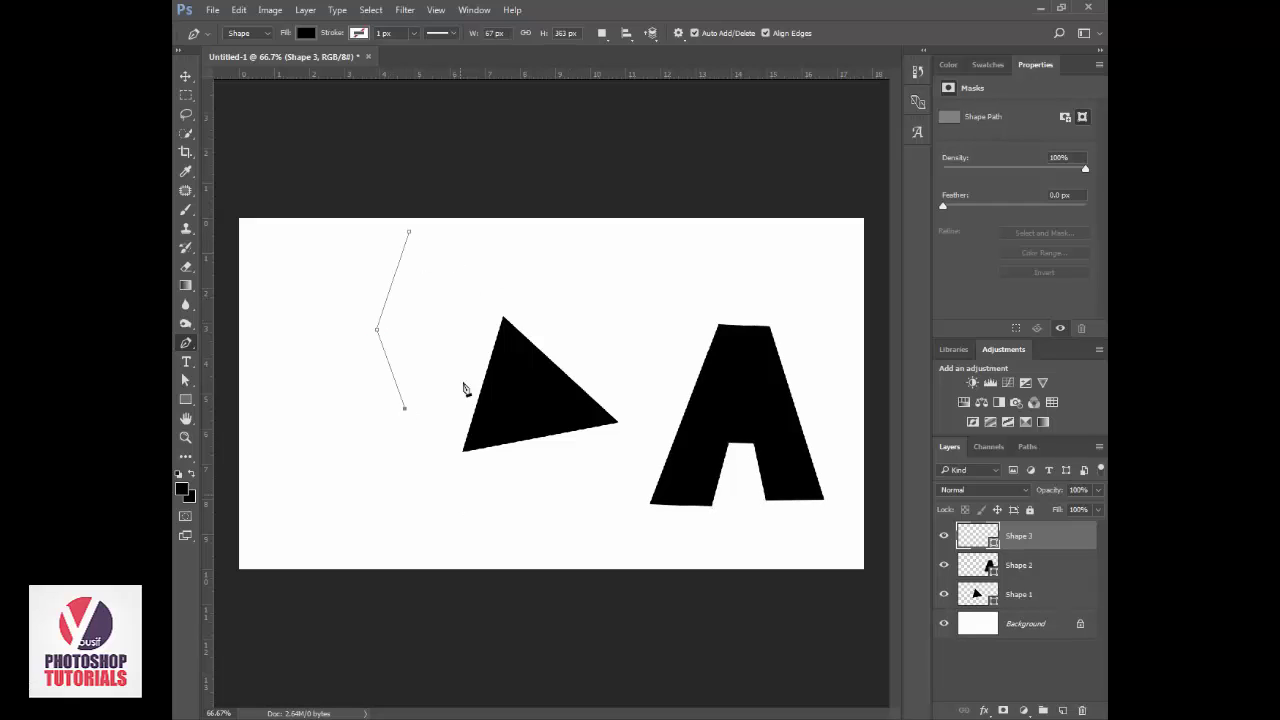
pyautogui.click(463, 328)
pyautogui.click(443, 242)
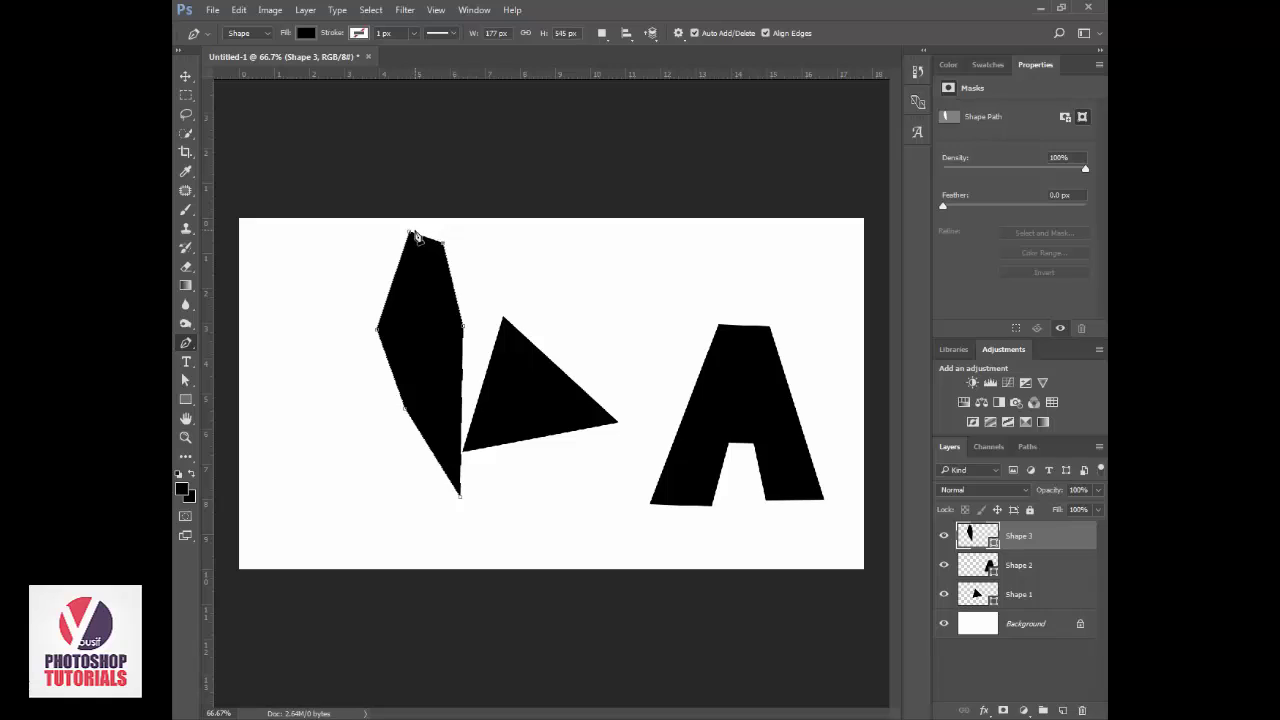
pyautogui.click(409, 232)
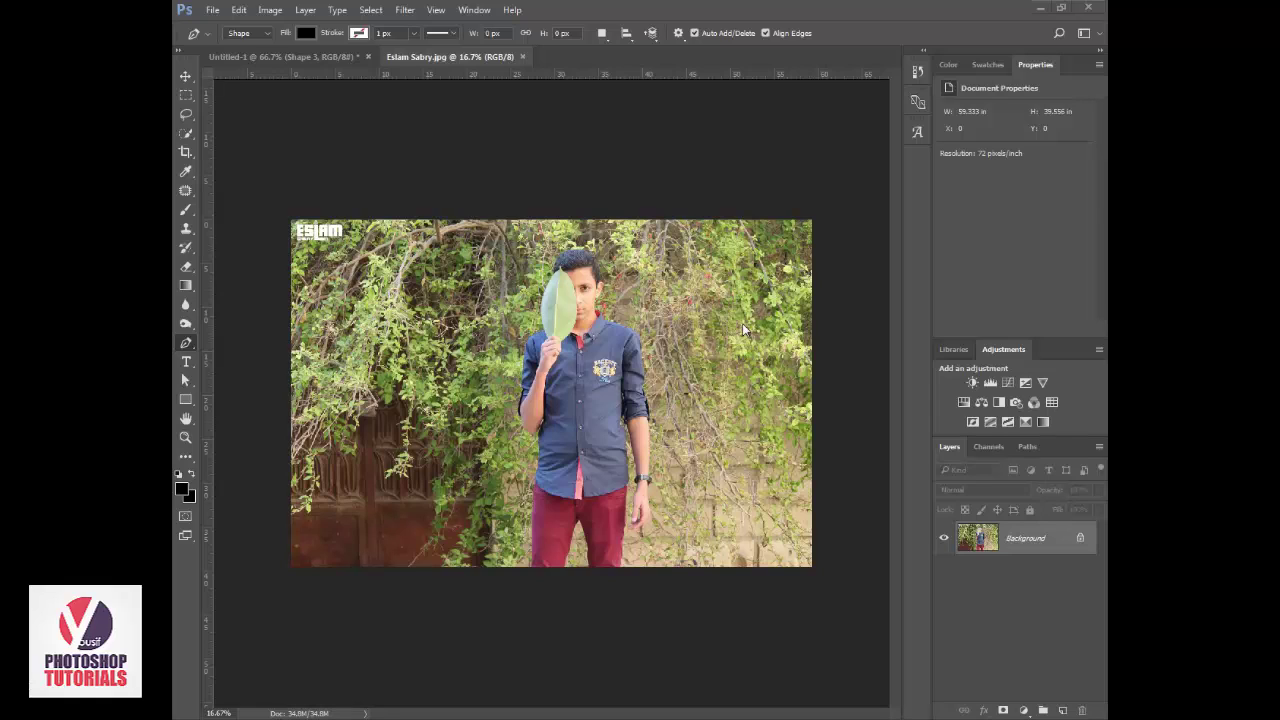
# Back in Untitled-1, delete the third shape and Shape 2, and hide the triangle
pyautogui.click(317, 57)
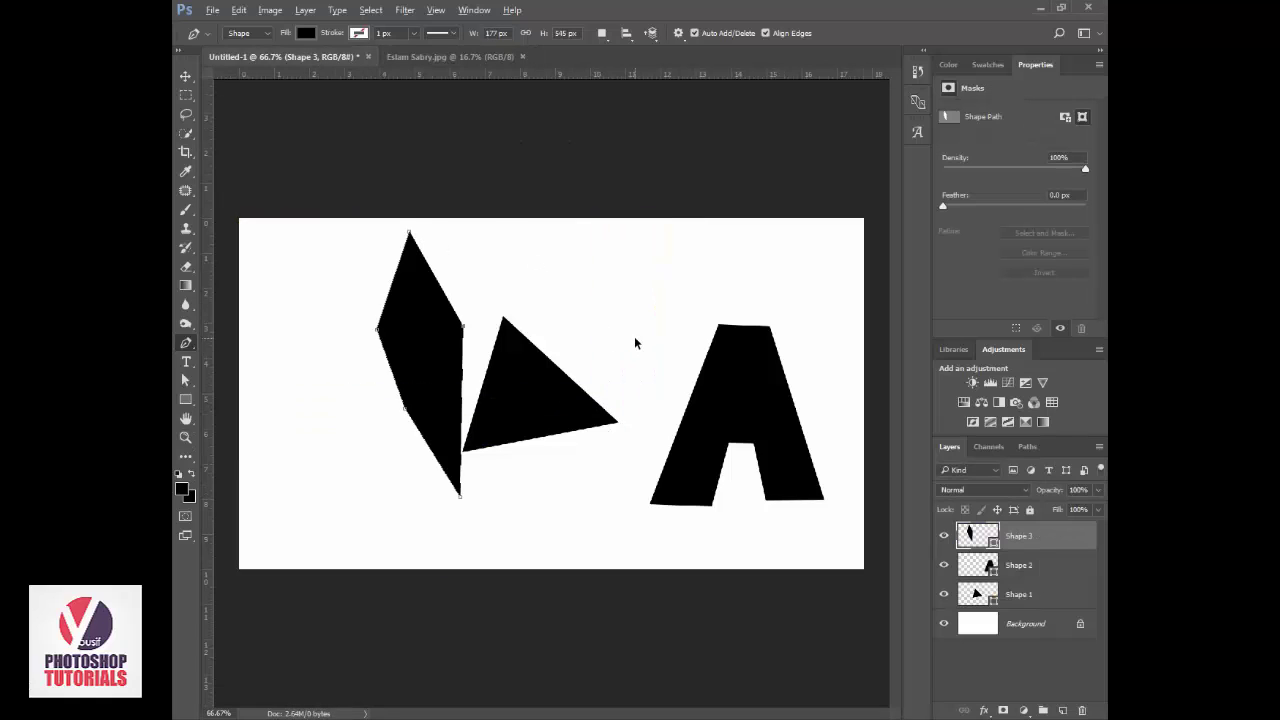
pyautogui.press('Delete')
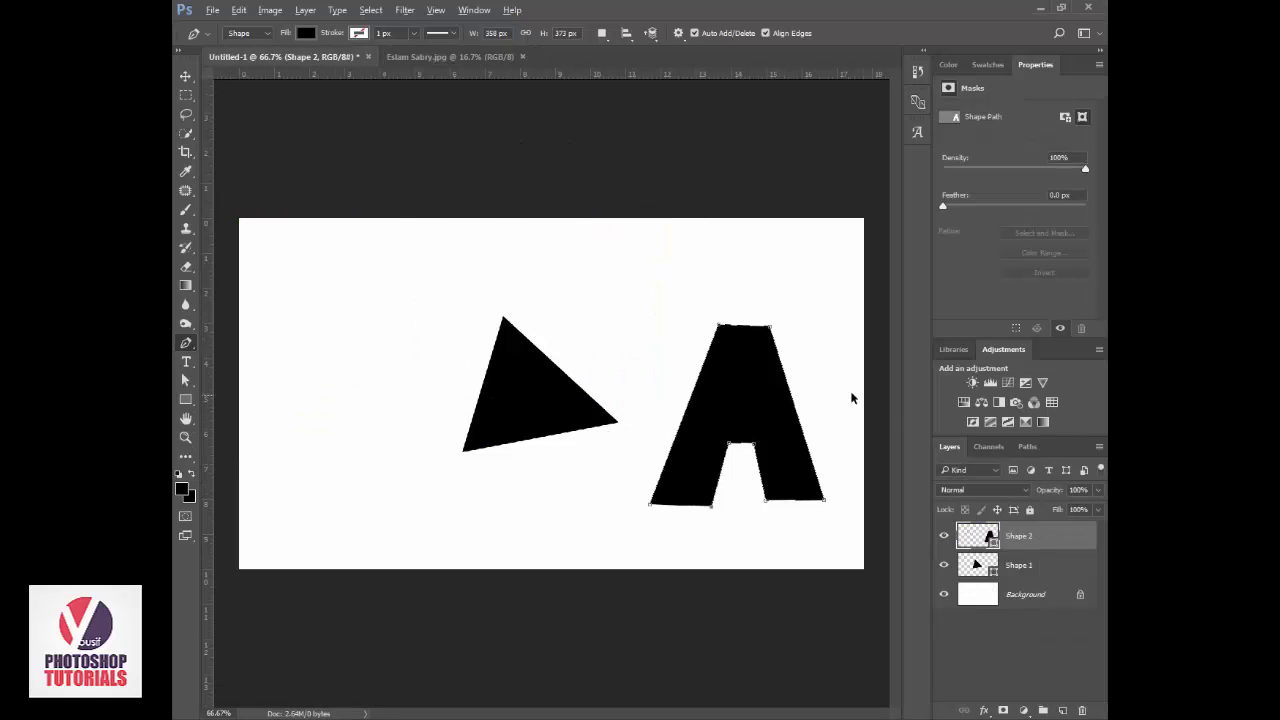
pyautogui.moveTo(1030, 538); pyautogui.dragTo(1081, 710)
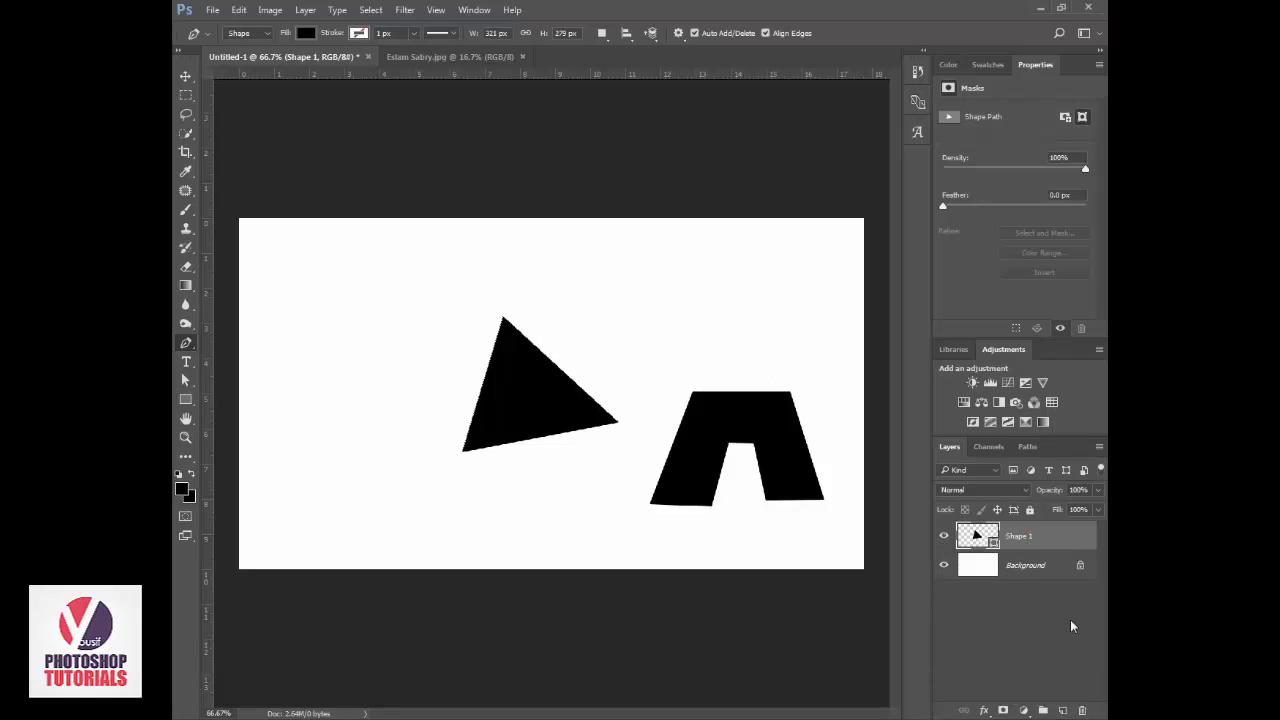
pyautogui.click(944, 536)
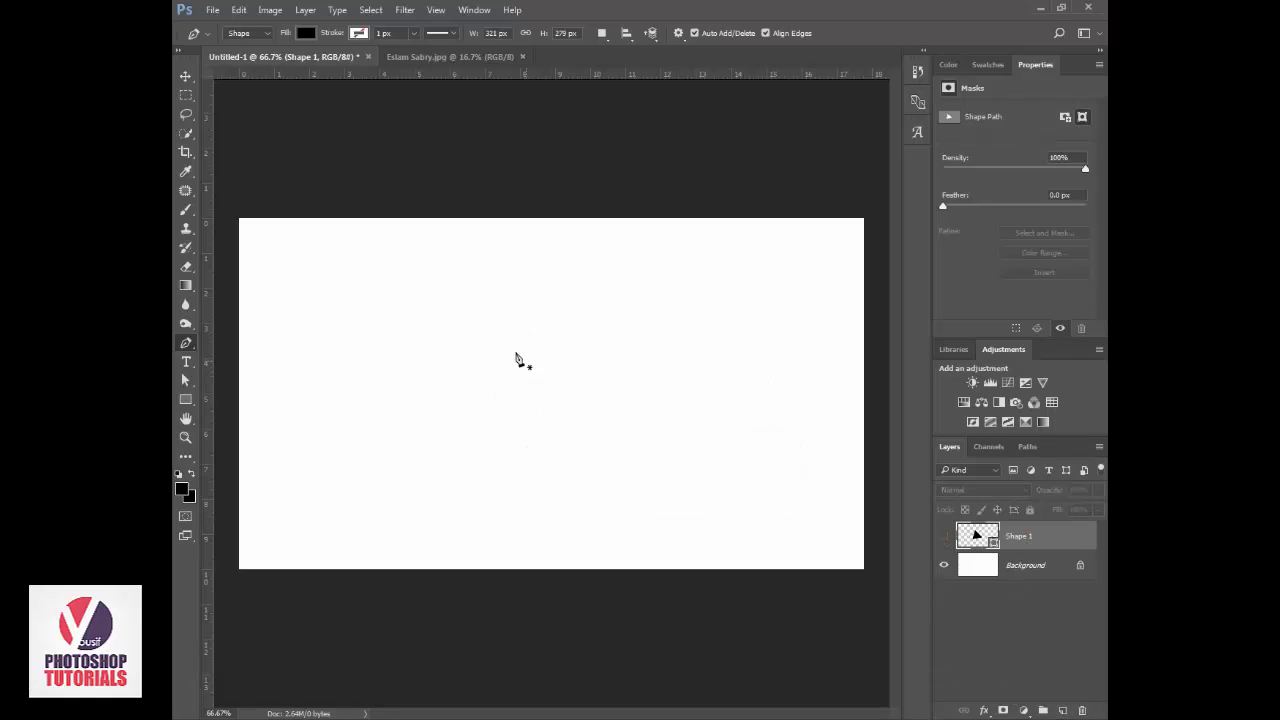
# Zoom to 100% and trace a partial Polygonal Lasso outline, then cancel it
pyautogui.press('z')
pyautogui.click(486, 323)
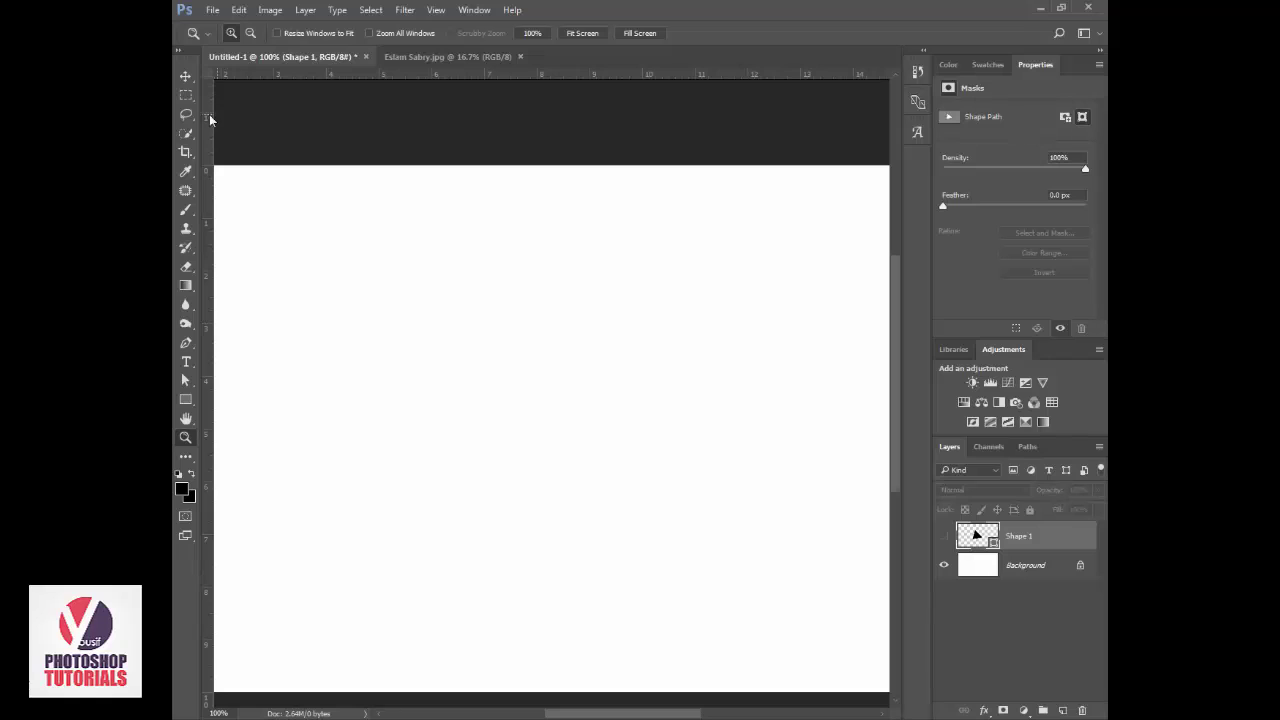
pyautogui.moveTo(185, 114); pyautogui.dragTo(257, 138)
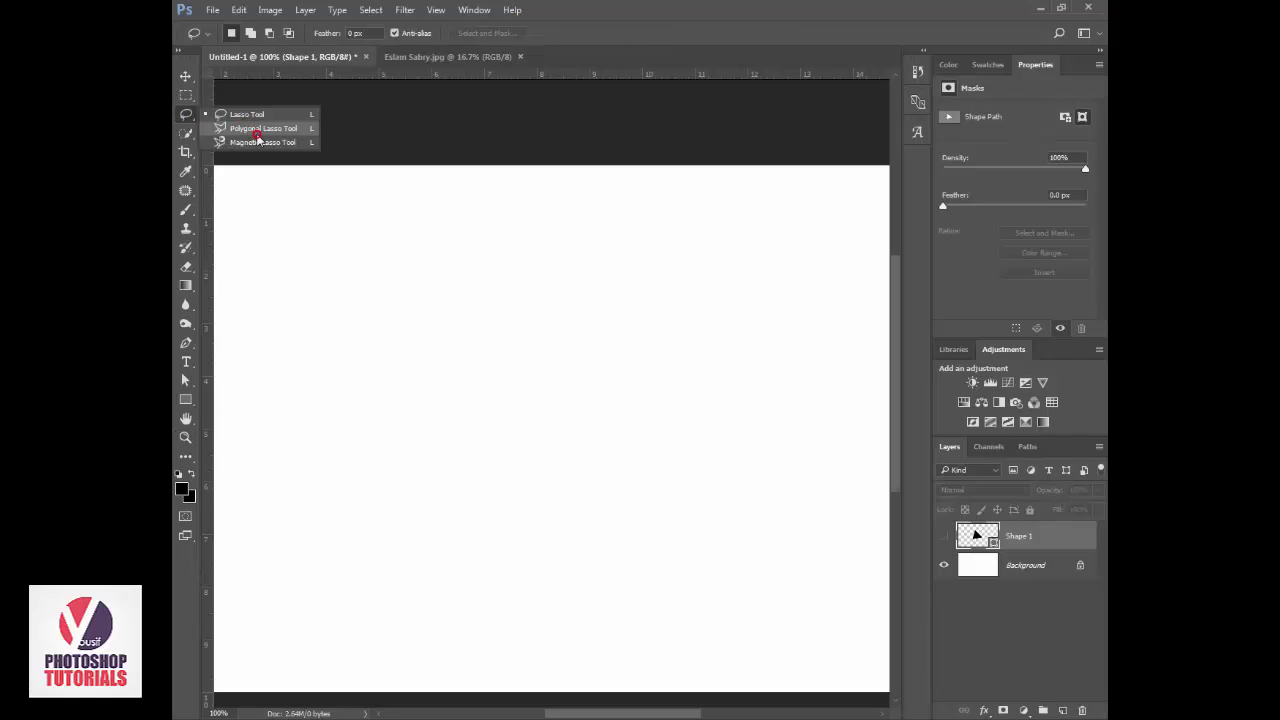
pyautogui.click(395, 242)
pyautogui.click(367, 310)
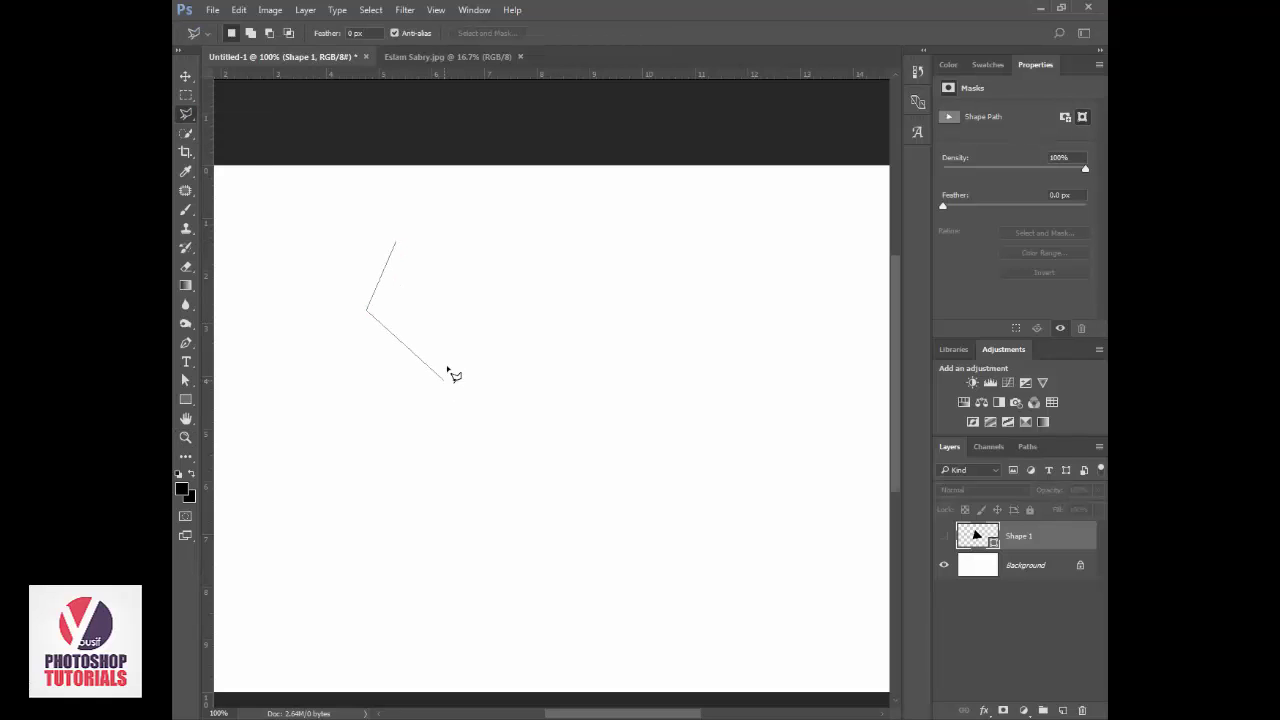
pyautogui.click(444, 379)
pyautogui.click(445, 322)
pyautogui.click(433, 298)
pyautogui.click(472, 259)
pyautogui.press('Escape')
# Discard a second lasso attempt, zoom out to the whole page, and return to the Pen tool
pyautogui.hotkey('ctrl', '+')
pyautogui.hotkey('ctrl', '+')
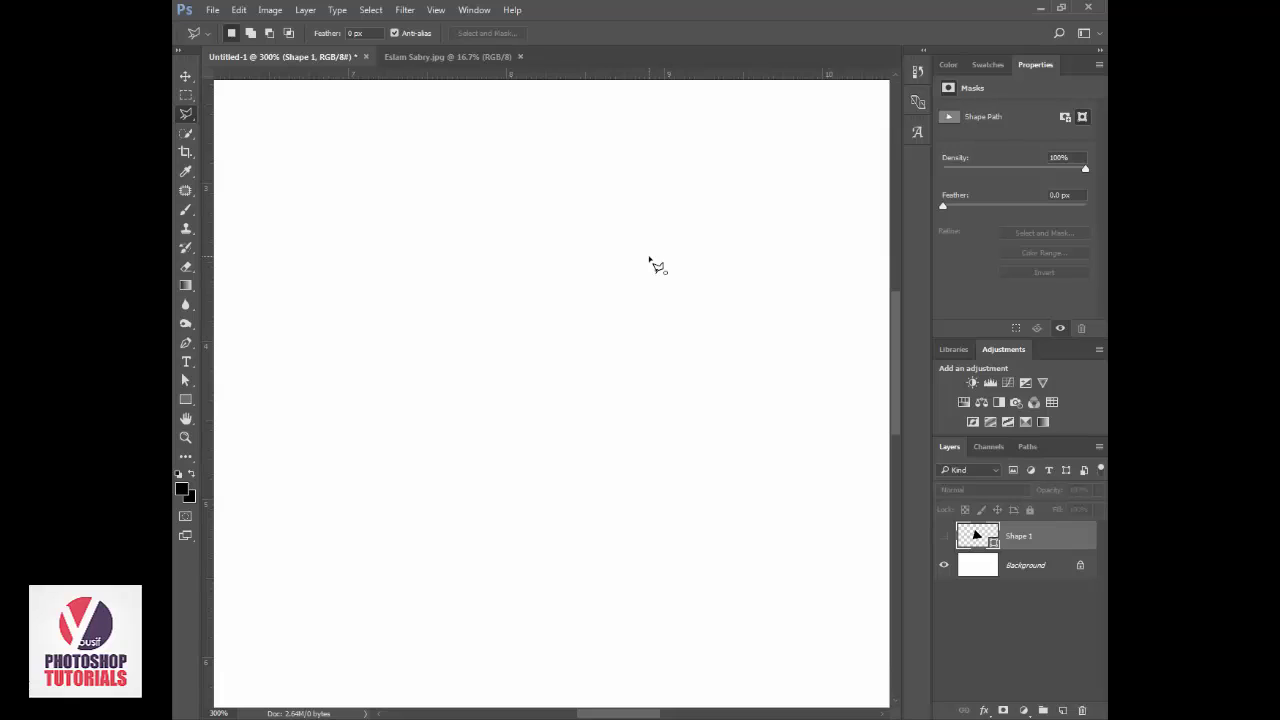
pyautogui.moveTo(648, 257)
pyautogui.mouseDown()
pyautogui.moveTo(636, 287)
pyautogui.moveTo(646, 317)
pyautogui.moveTo(689, 331)
pyautogui.moveTo(690, 244)
pyautogui.mouseUp()
pyautogui.press('Escape')
pyautogui.hotkey('ctrl', '-')
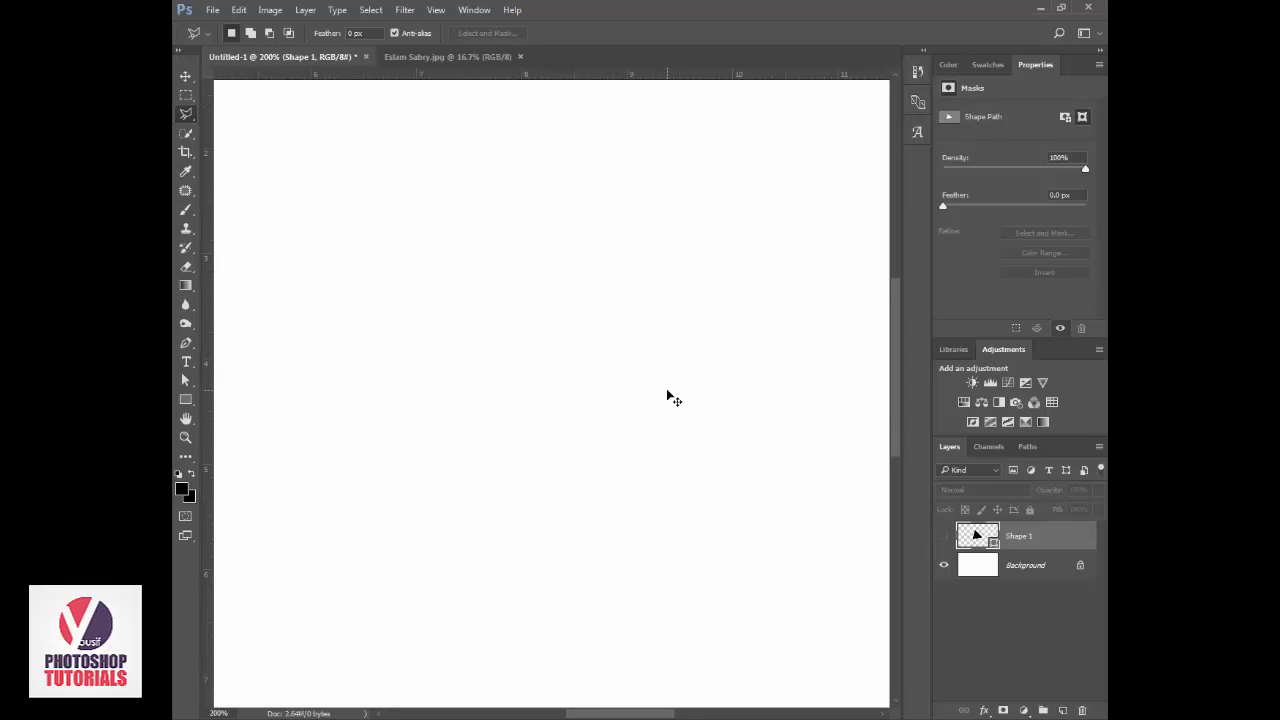
pyautogui.hotkey('ctrl', '-')
pyautogui.press('p')
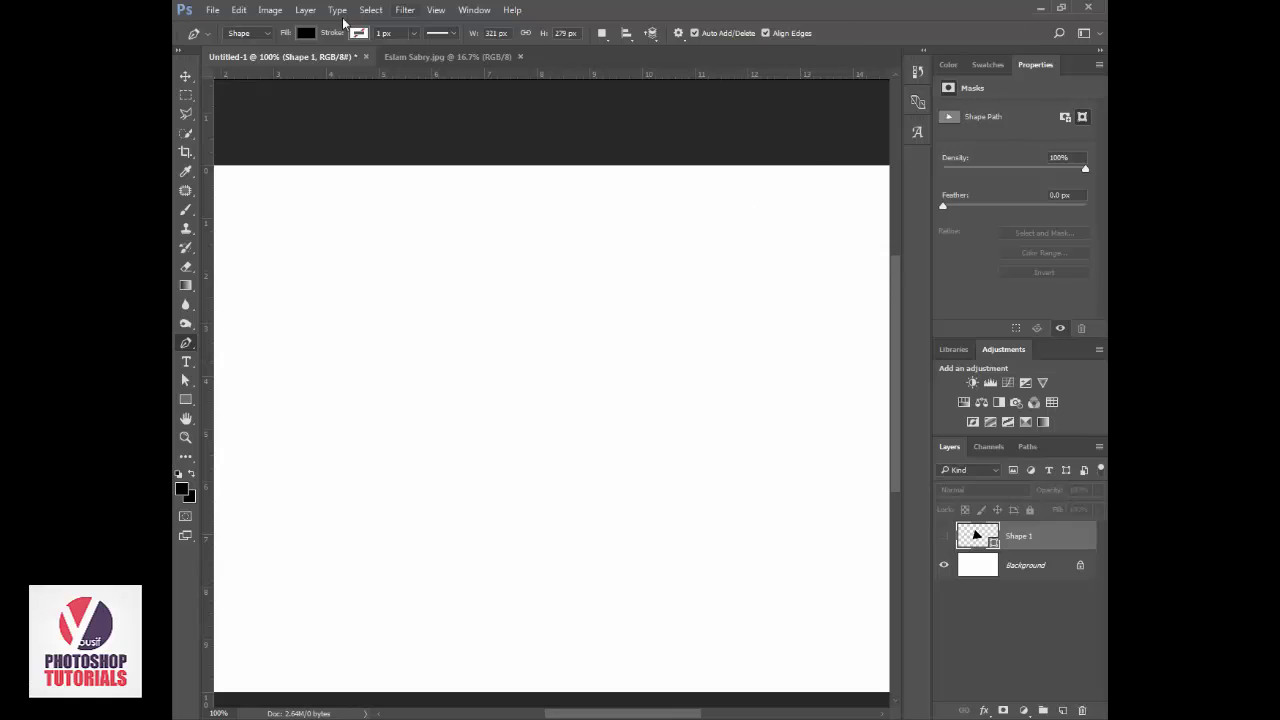
# Set the shape fill colour to cyan
pyautogui.click(306, 38)
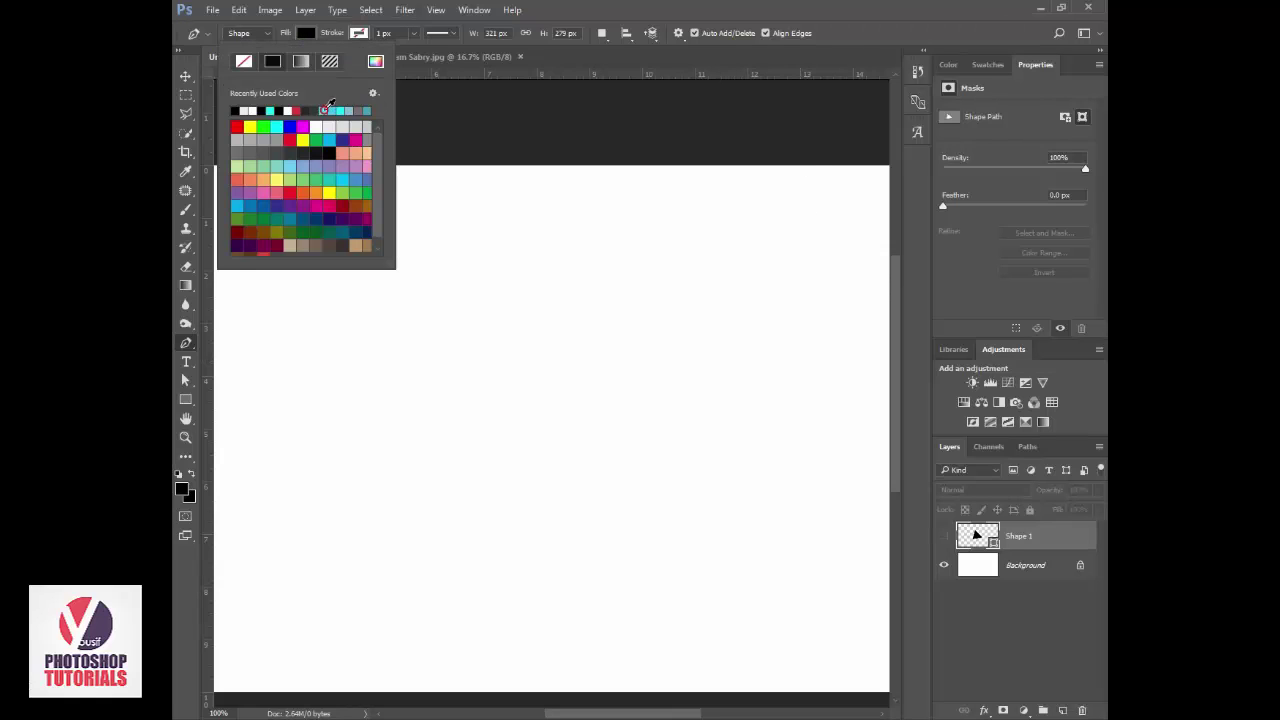
pyautogui.click(323, 110)
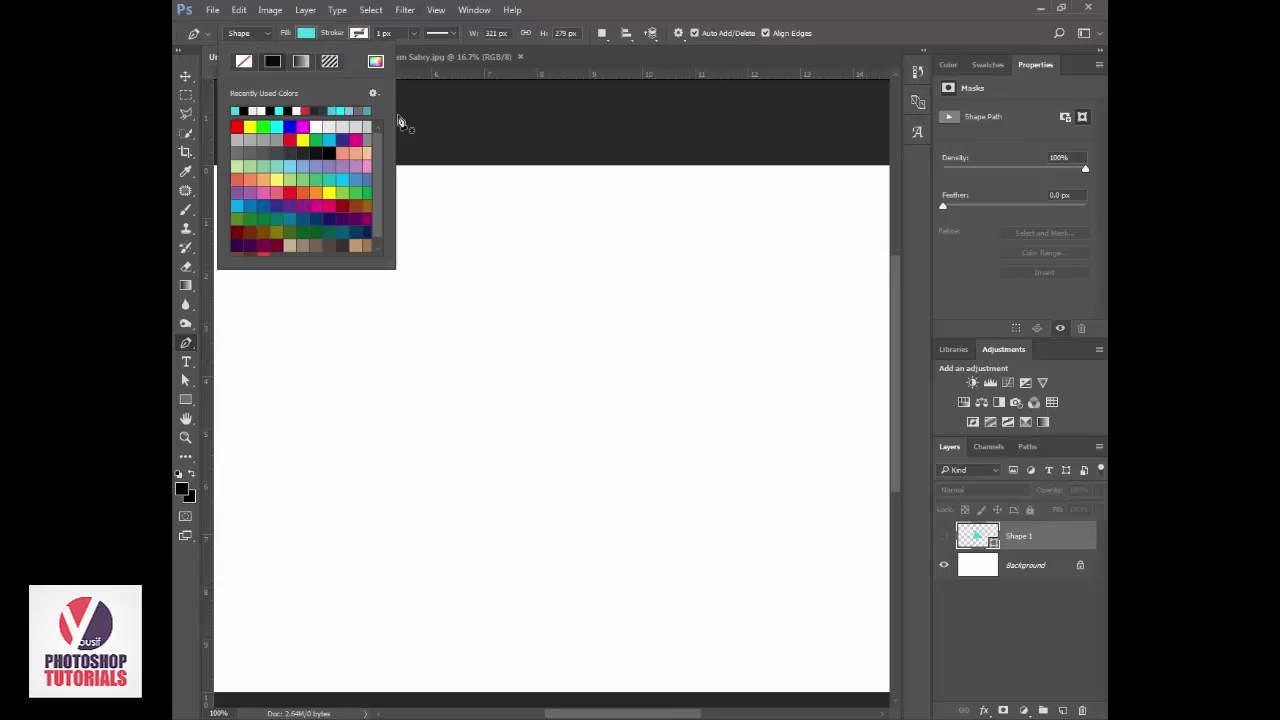
pyautogui.click(614, 63)
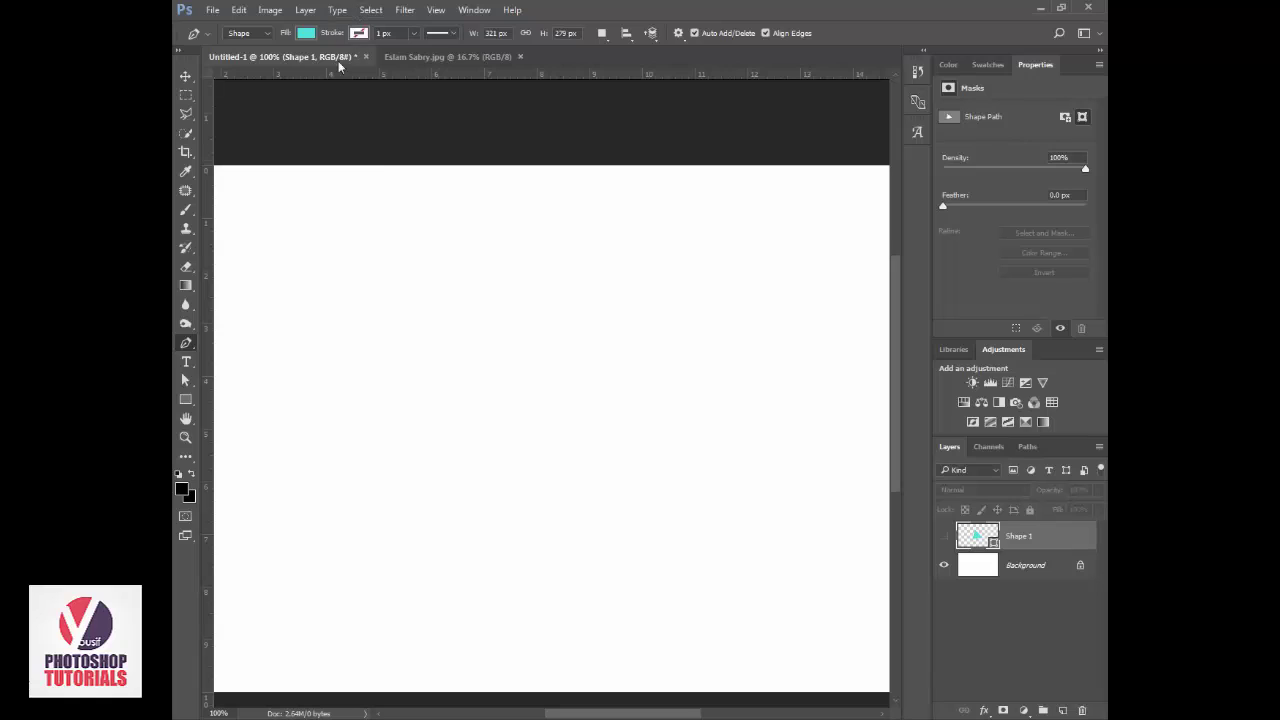
# Draw a curved two-anchor pen path, undoing an extra third anchor
pyautogui.click(463, 419)
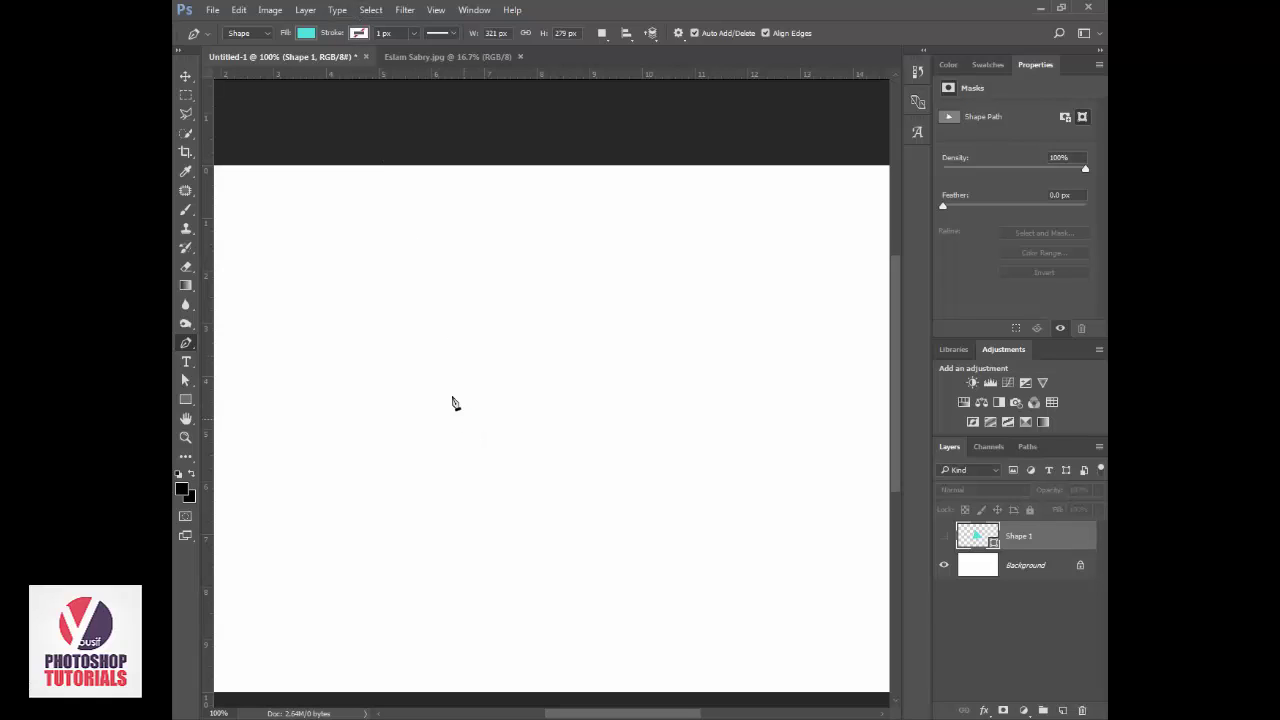
pyautogui.click(532, 265)
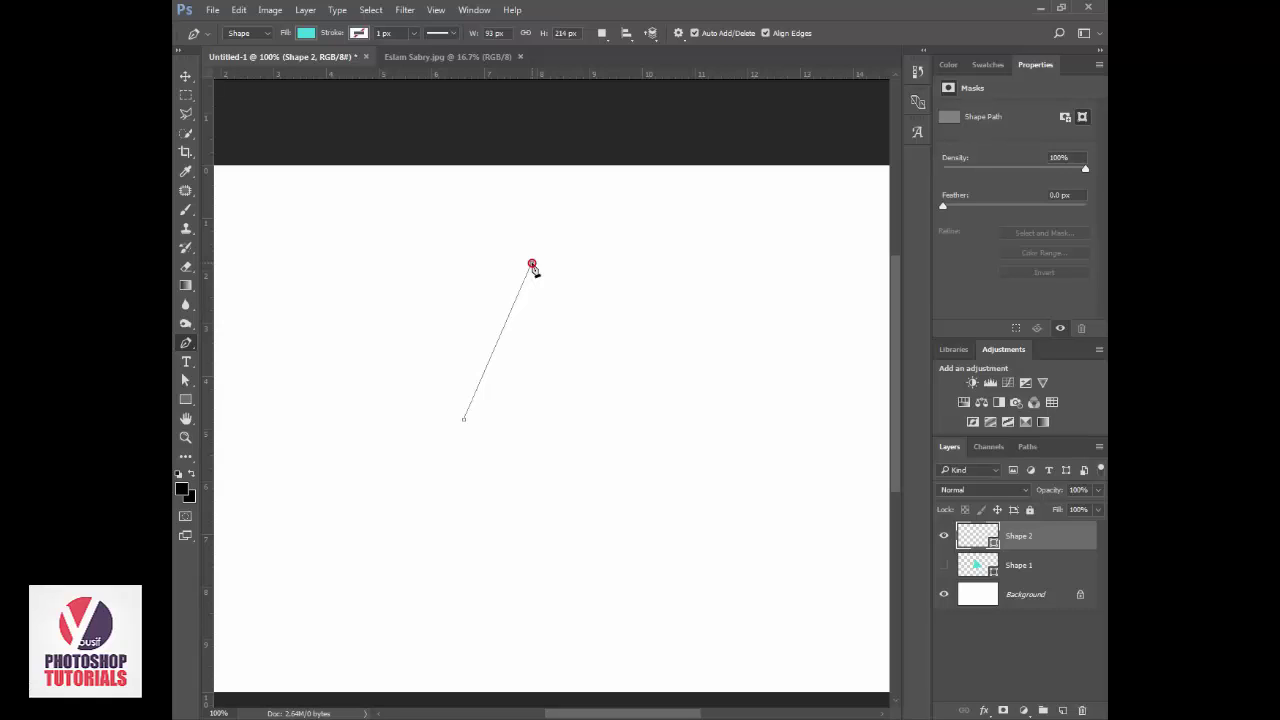
pyautogui.moveTo(532, 265); pyautogui.dragTo(633, 246)
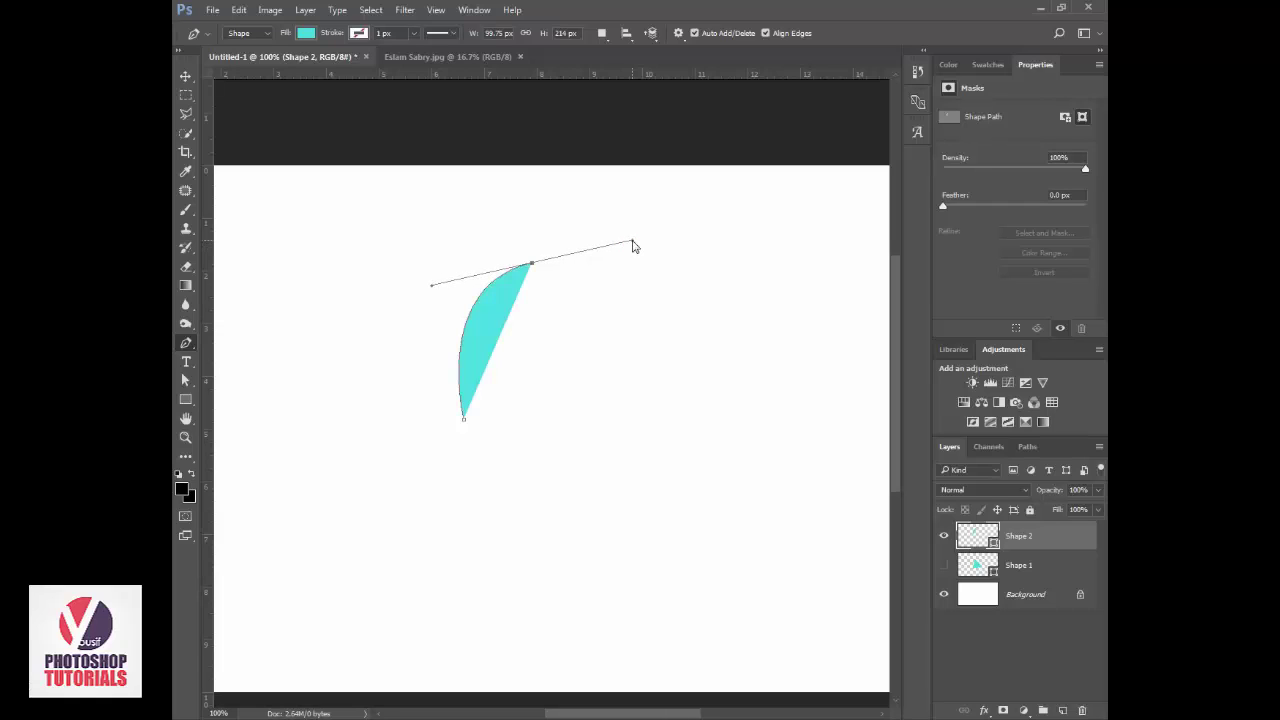
pyautogui.click(601, 435)
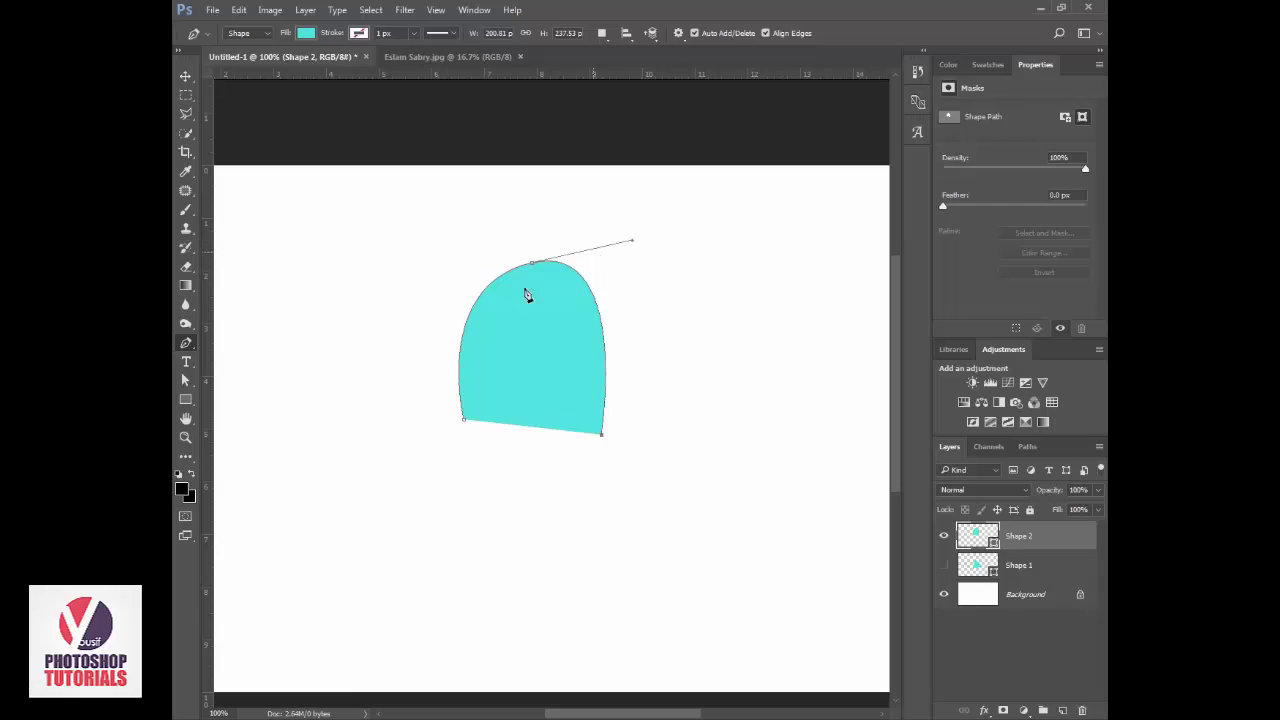
pyautogui.hotkey('ctrl', 'z')
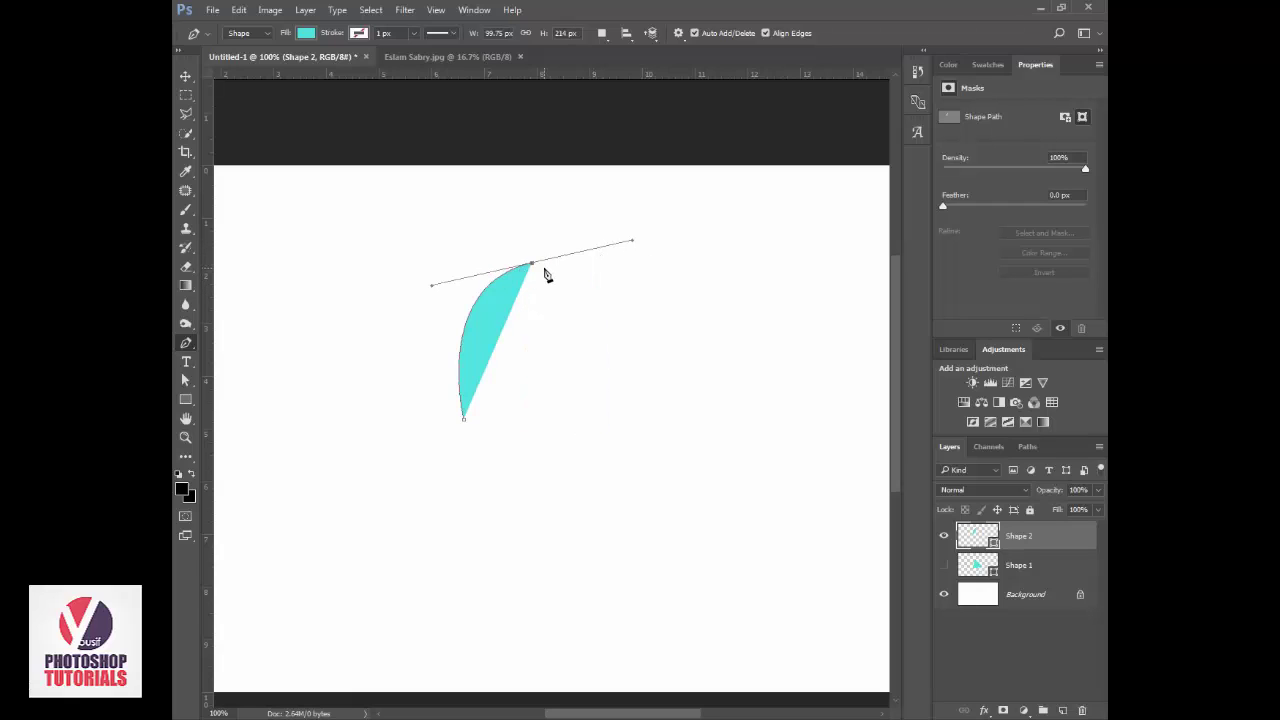
# Reshape the curve's direction handles with the Direct Selection Tool
pyautogui.press('a')
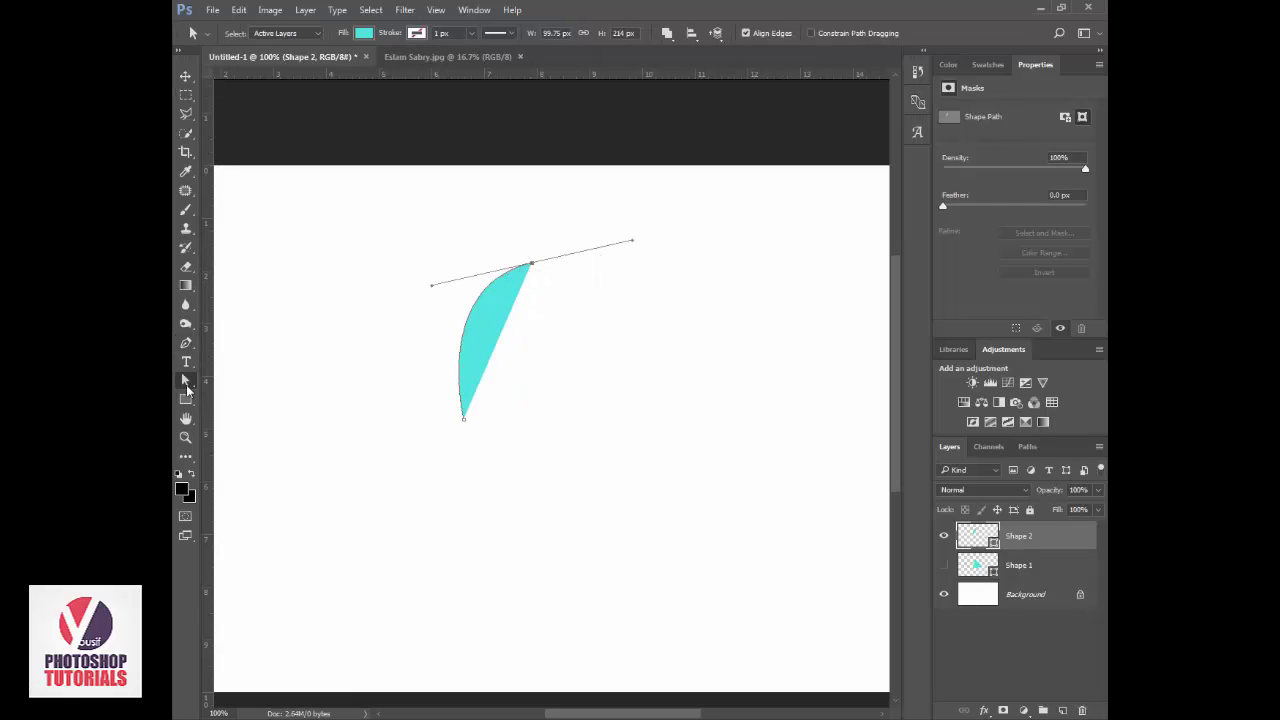
pyautogui.rightClick(186, 386)
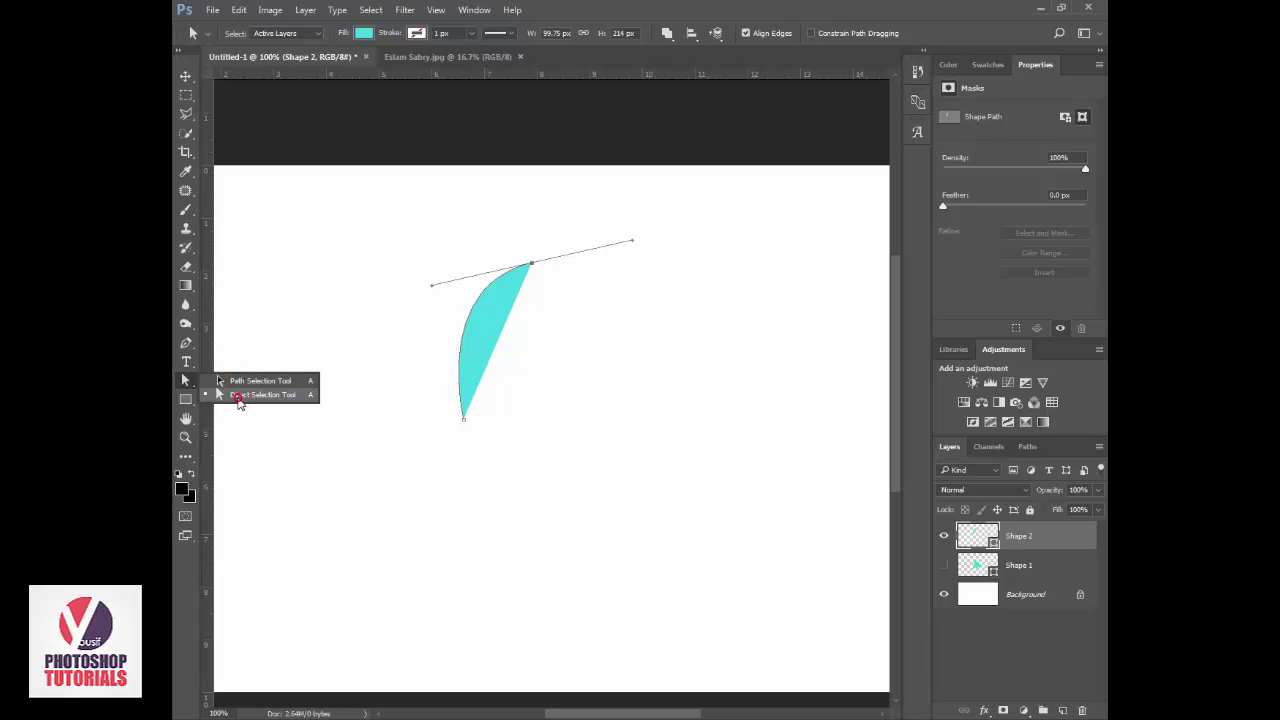
pyautogui.click(238, 396)
pyautogui.moveTo(433, 286)
pyautogui.mouseDown()
pyautogui.moveTo(514, 270)
pyautogui.moveTo(445, 287)
pyautogui.mouseUp()
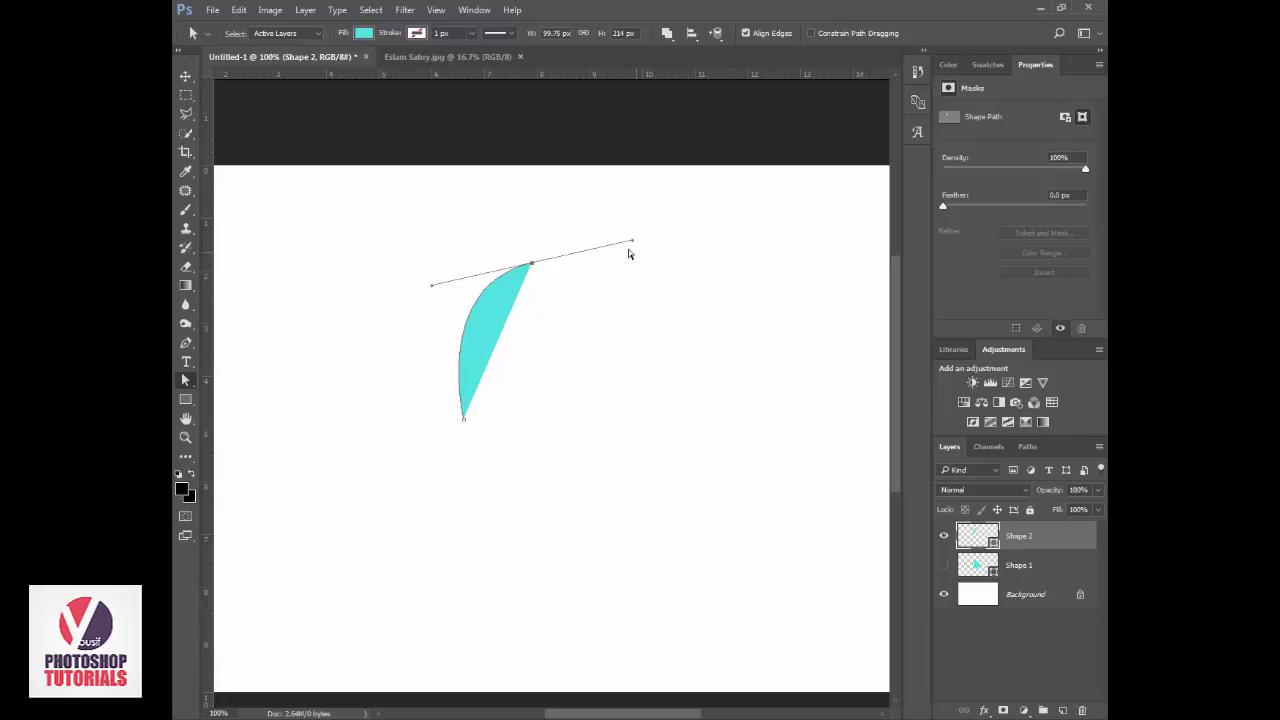
pyautogui.moveTo(631, 241)
pyautogui.mouseDown()
pyautogui.moveTo(576, 179)
pyautogui.moveTo(462, 249)
pyautogui.moveTo(579, 235)
pyautogui.moveTo(594, 277)
pyautogui.moveTo(566, 220)
pyautogui.moveTo(480, 240)
pyautogui.moveTo(577, 231)
pyautogui.moveTo(597, 256)
pyautogui.moveTo(616, 247)
pyautogui.mouseUp()
# Use the Convert Point Tool to make the top anchor a sharp corner
pyautogui.click(193, 347)
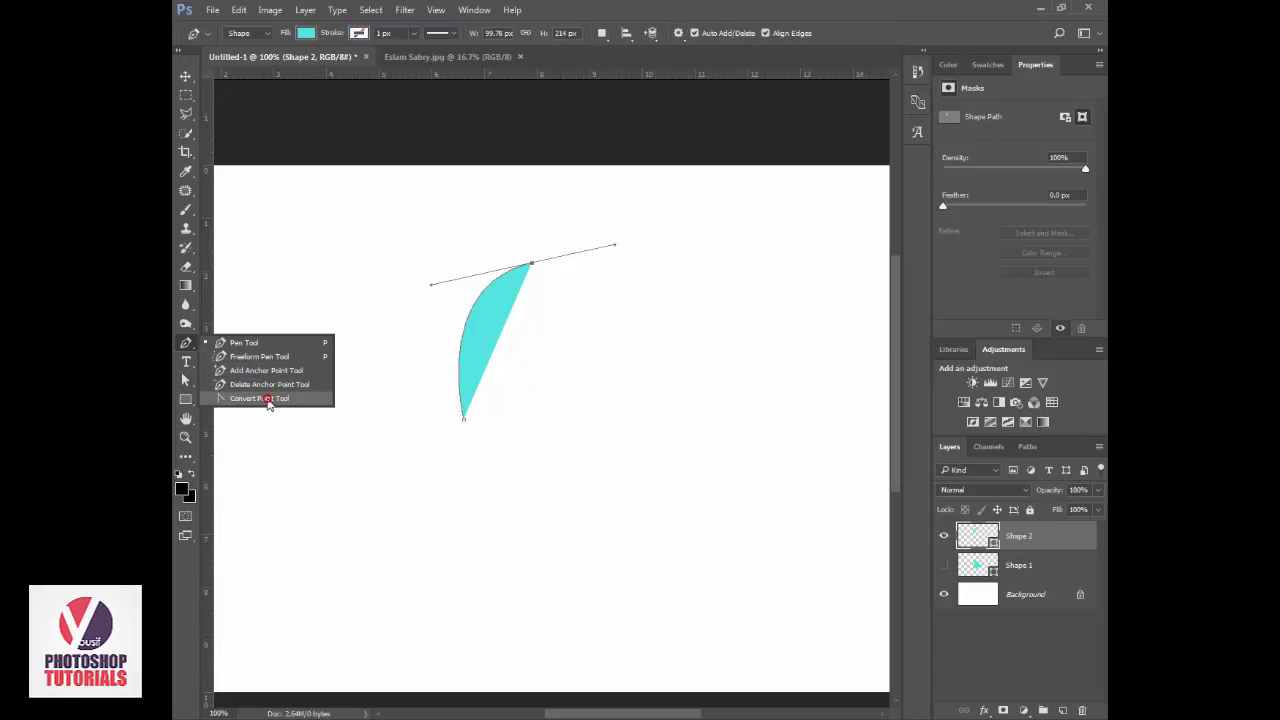
pyautogui.click(185, 346)
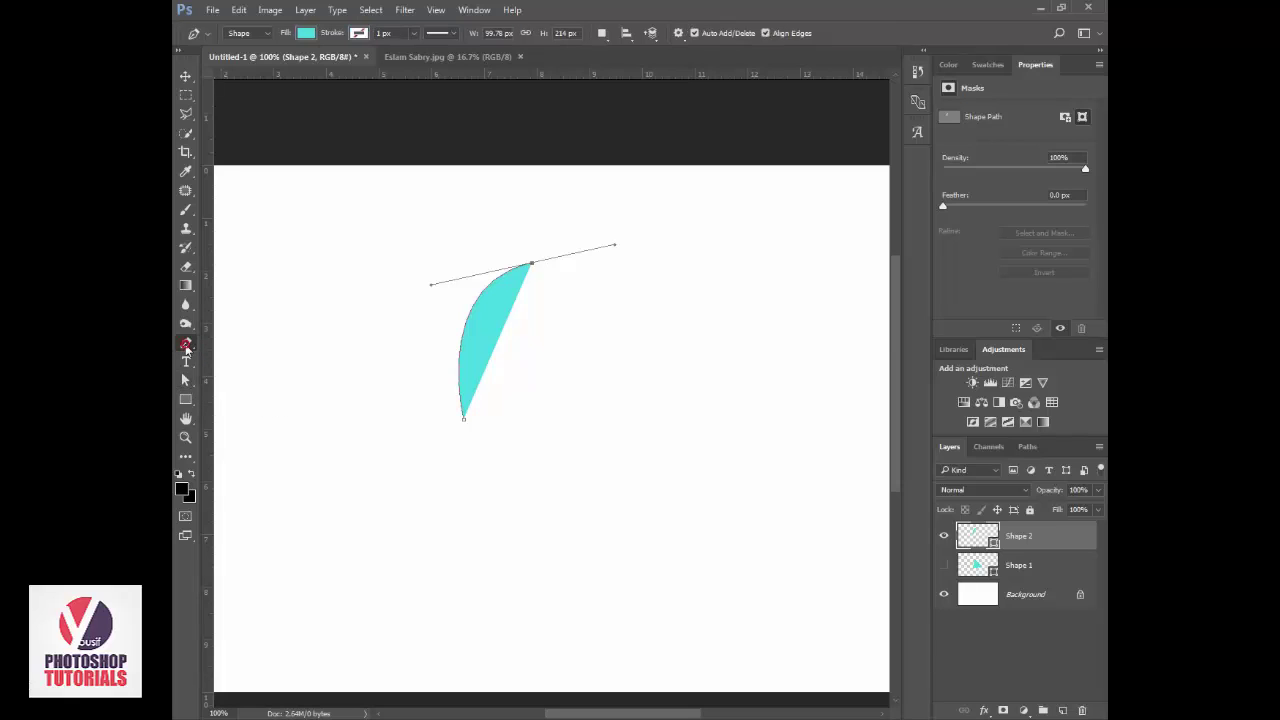
pyautogui.click(255, 398)
pyautogui.click(532, 265)
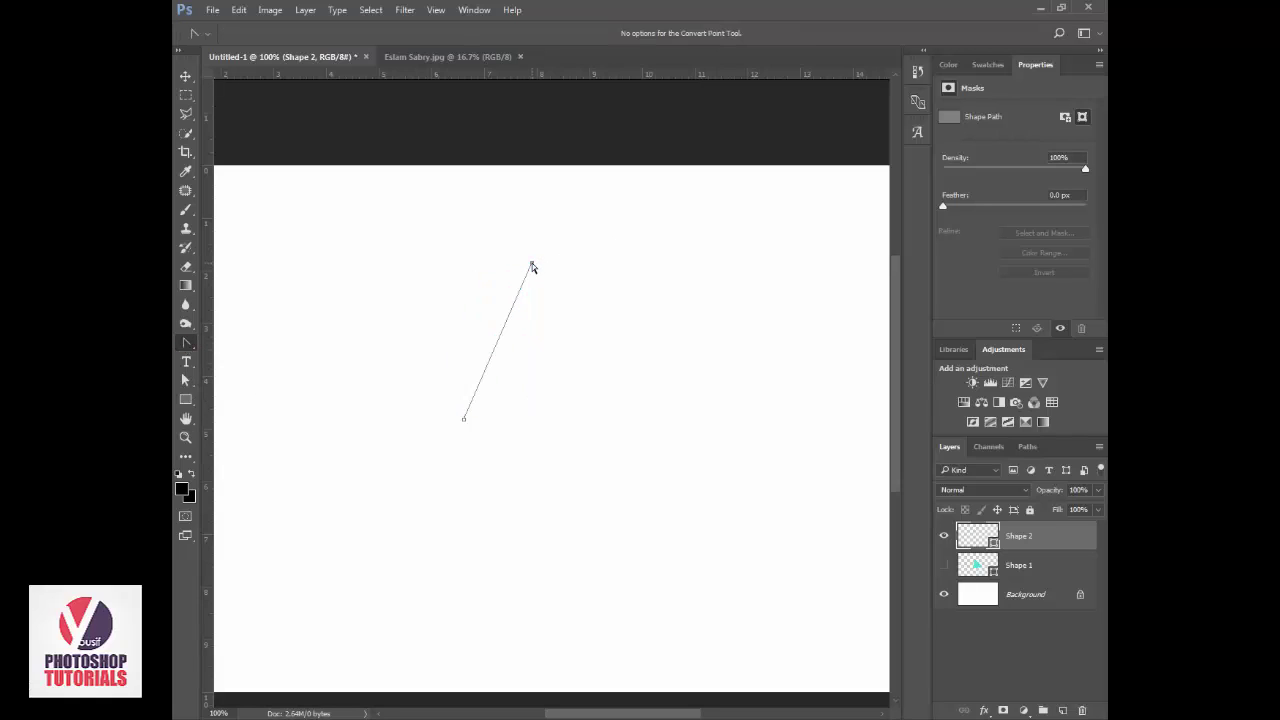
pyautogui.hotkey('ctrl', 'z')
pyautogui.click(532, 265)
pyautogui.moveTo(532, 264)
pyautogui.mouseDown()
pyautogui.moveTo(551, 208)
pyautogui.moveTo(496, 207)
pyautogui.mouseUp()
pyautogui.click(531, 264)
# Drag new handles from the top anchor with Convert Point to curve the line
pyautogui.rightClick(184, 345)
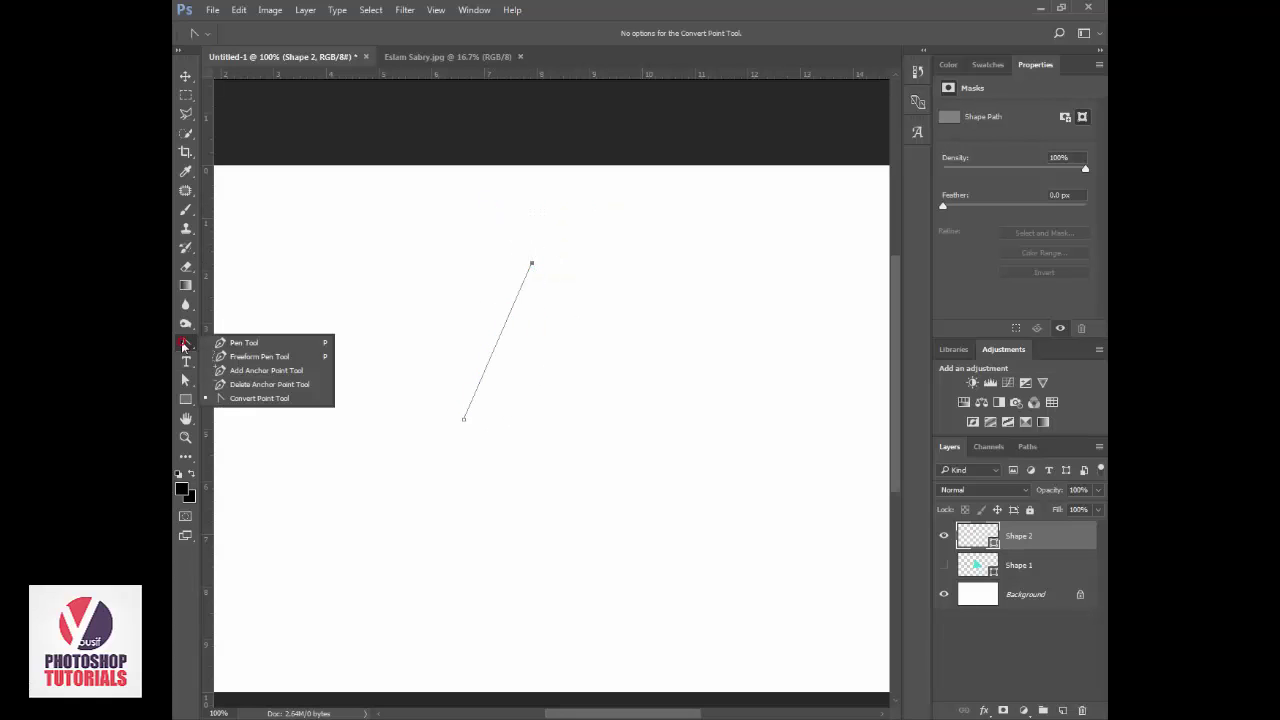
pyautogui.click(296, 398)
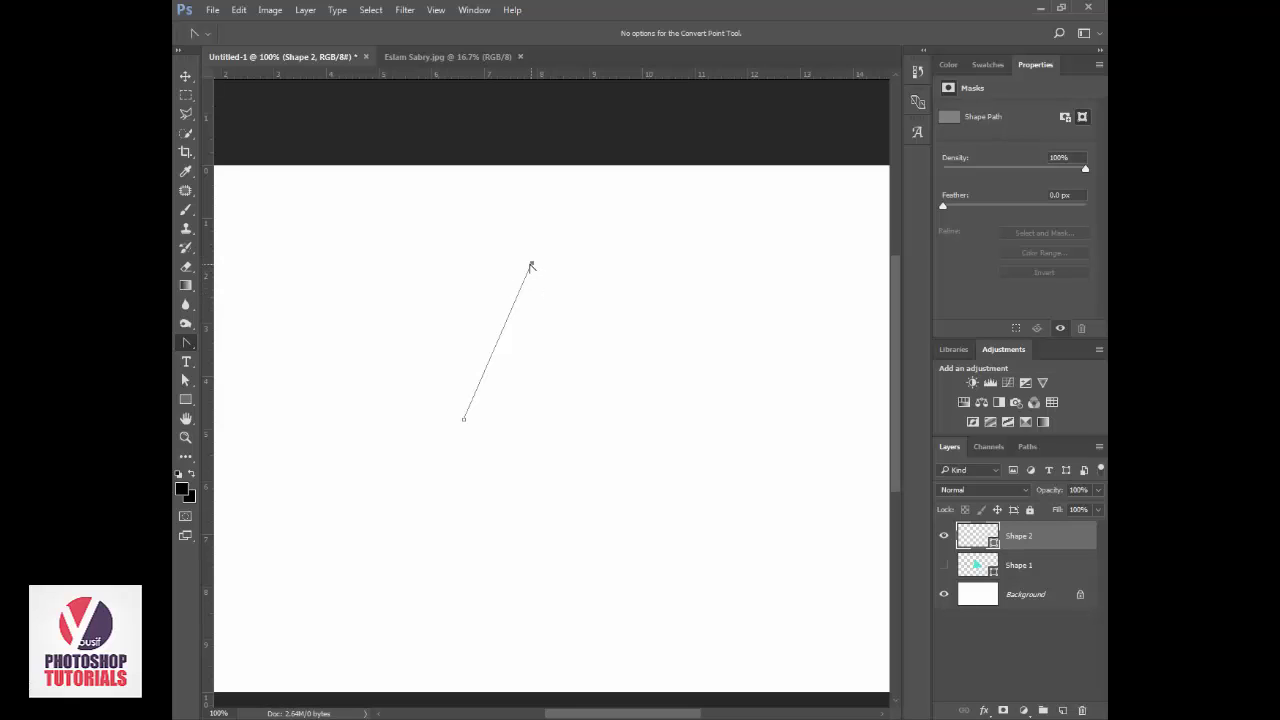
pyautogui.moveTo(530, 265); pyautogui.dragTo(617, 228)
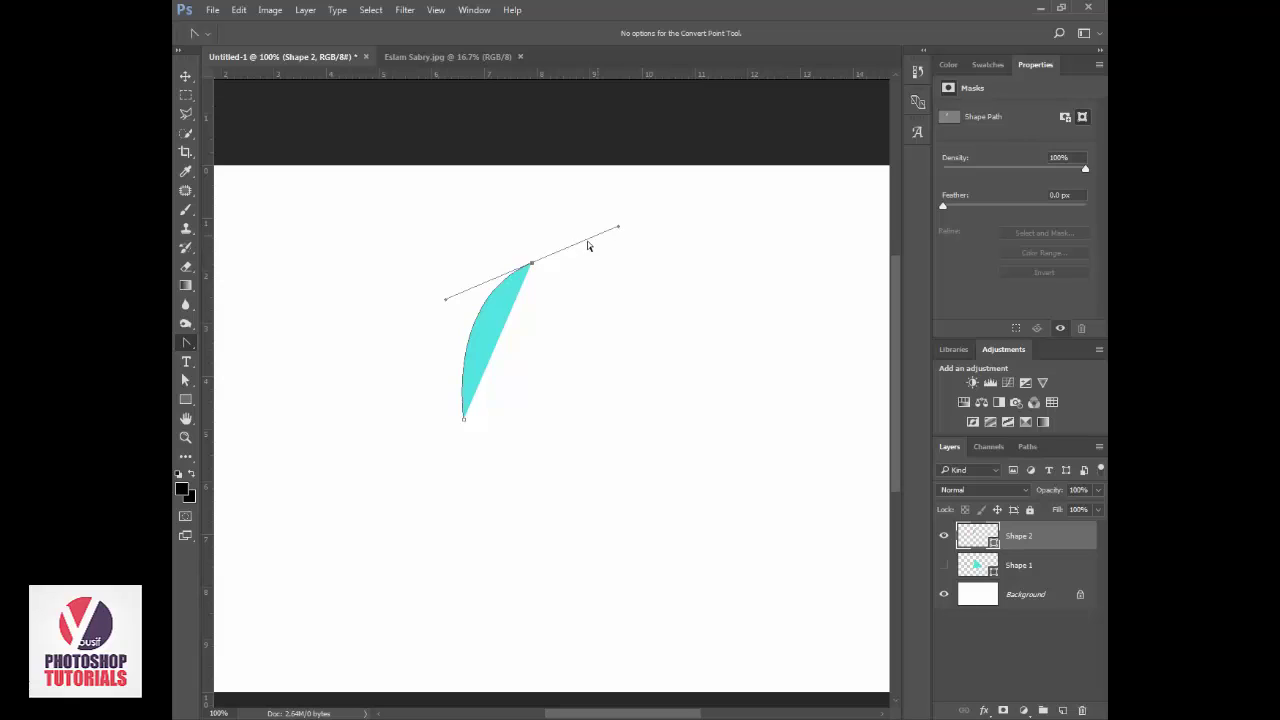
pyautogui.click(545, 266)
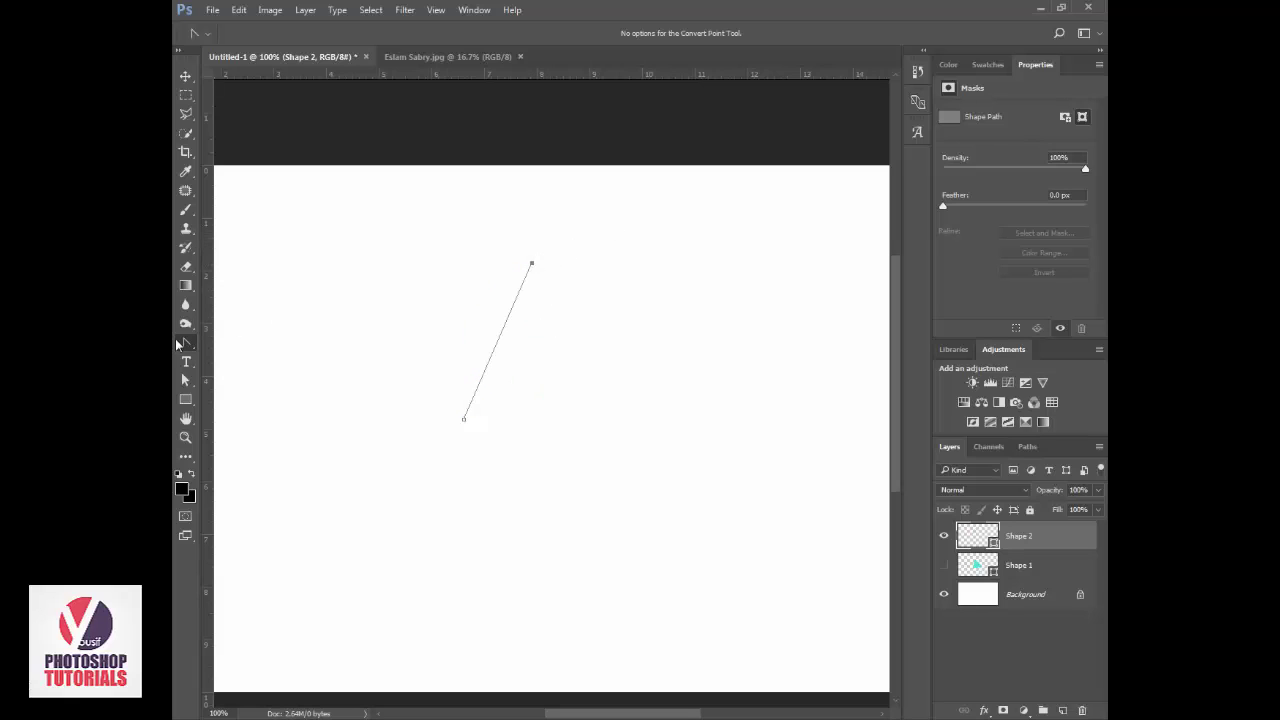
# Add two more pen anchors to the right, forming an arrowhead shape
pyautogui.moveTo(182, 344); pyautogui.dragTo(245, 338)
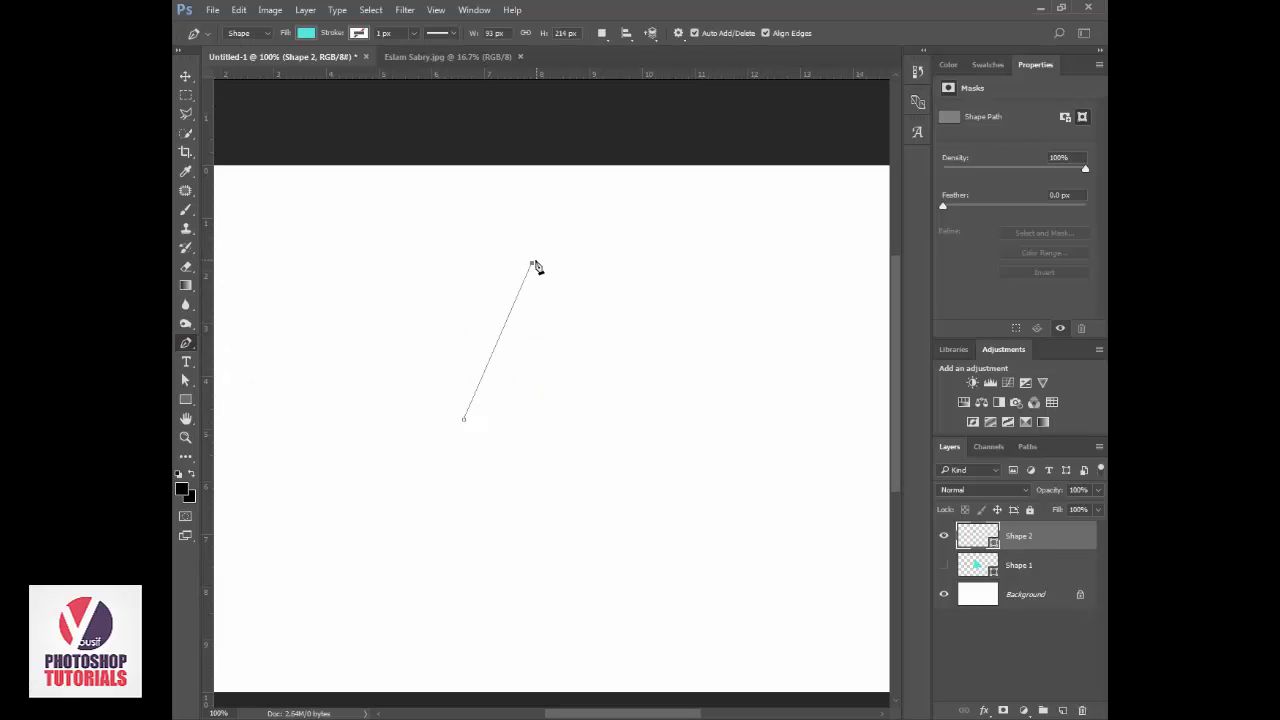
pyautogui.click(592, 347)
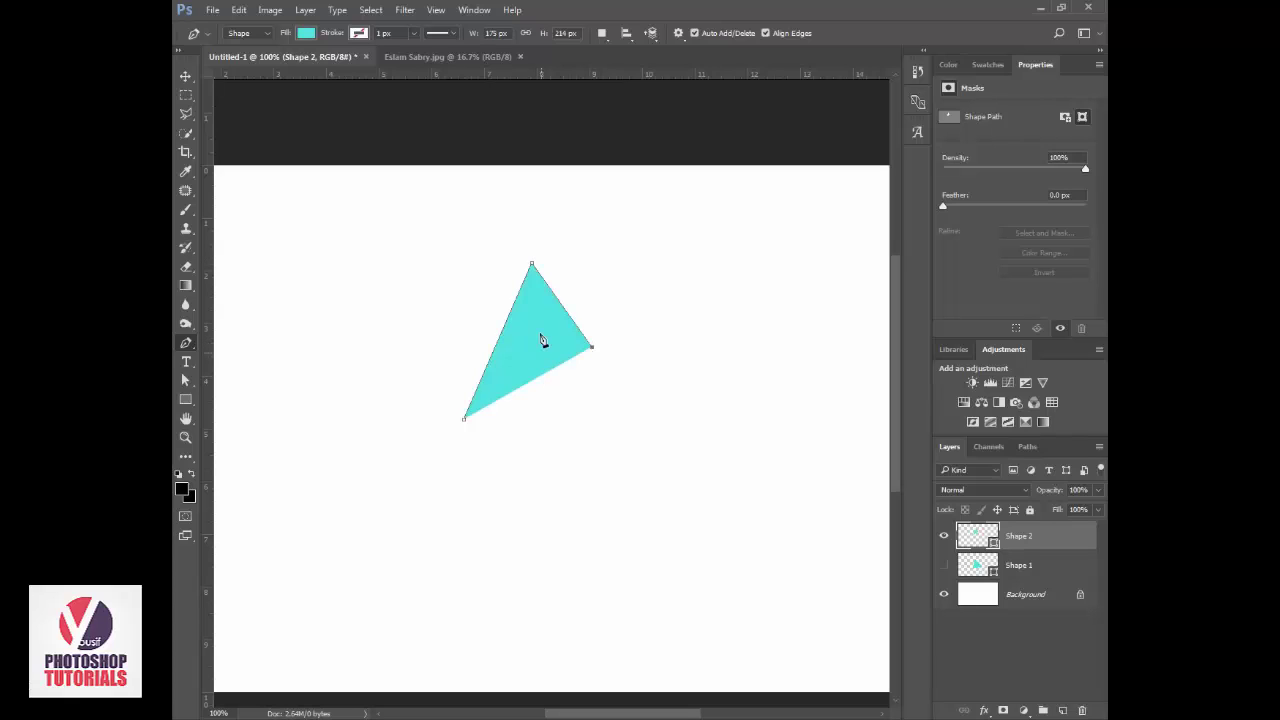
pyautogui.click(539, 333)
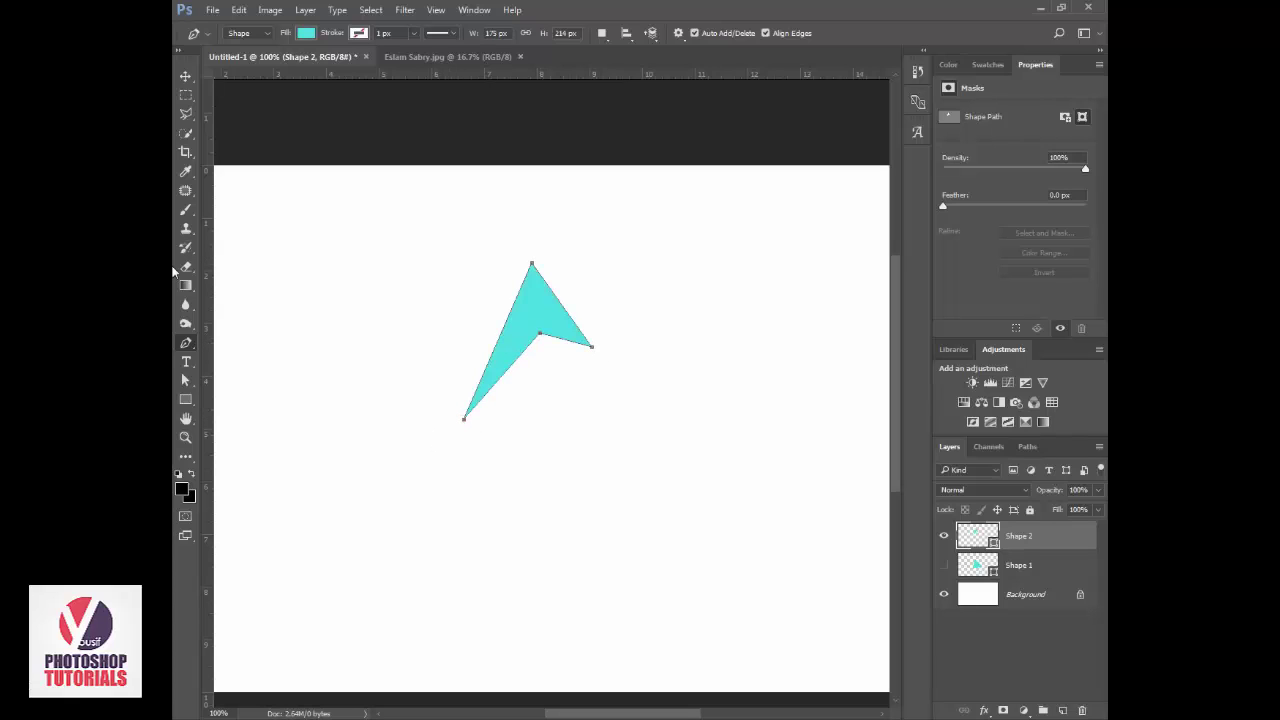
# Smooth the top, middle and bottom anchors into curves with Convert Point
pyautogui.moveTo(185, 343); pyautogui.dragTo(257, 397)
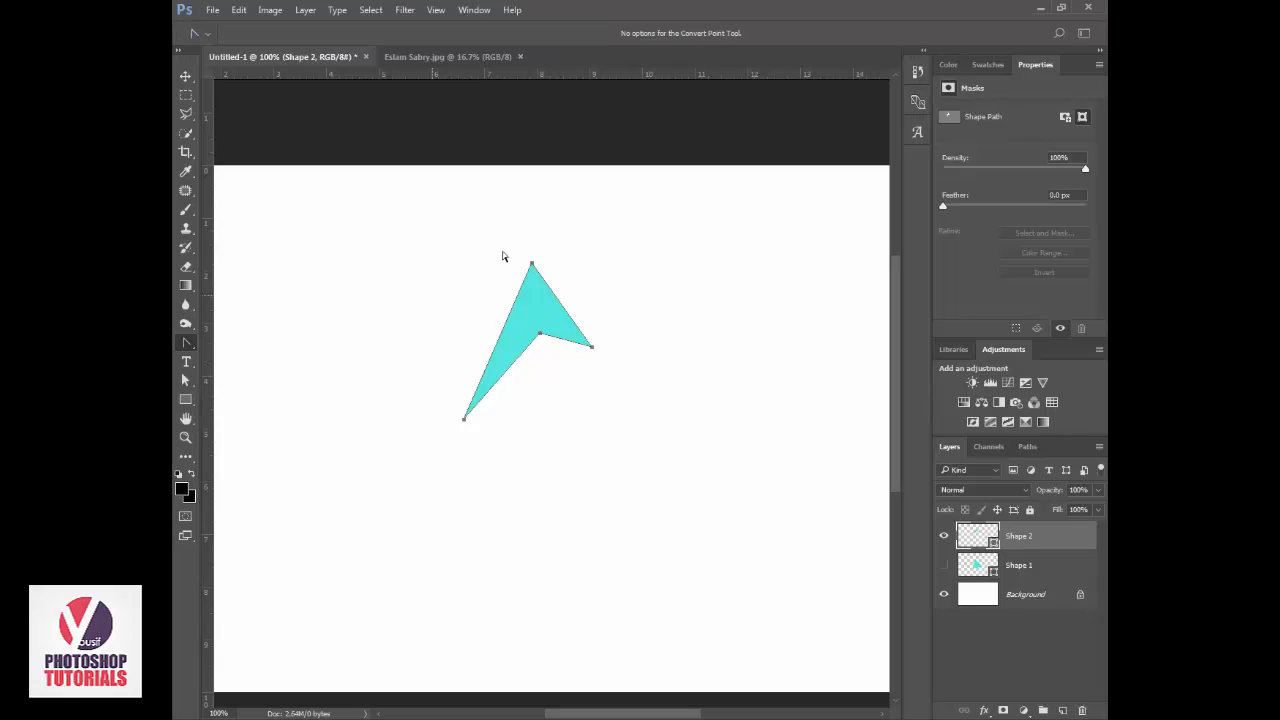
pyautogui.moveTo(532, 263); pyautogui.dragTo(587, 262)
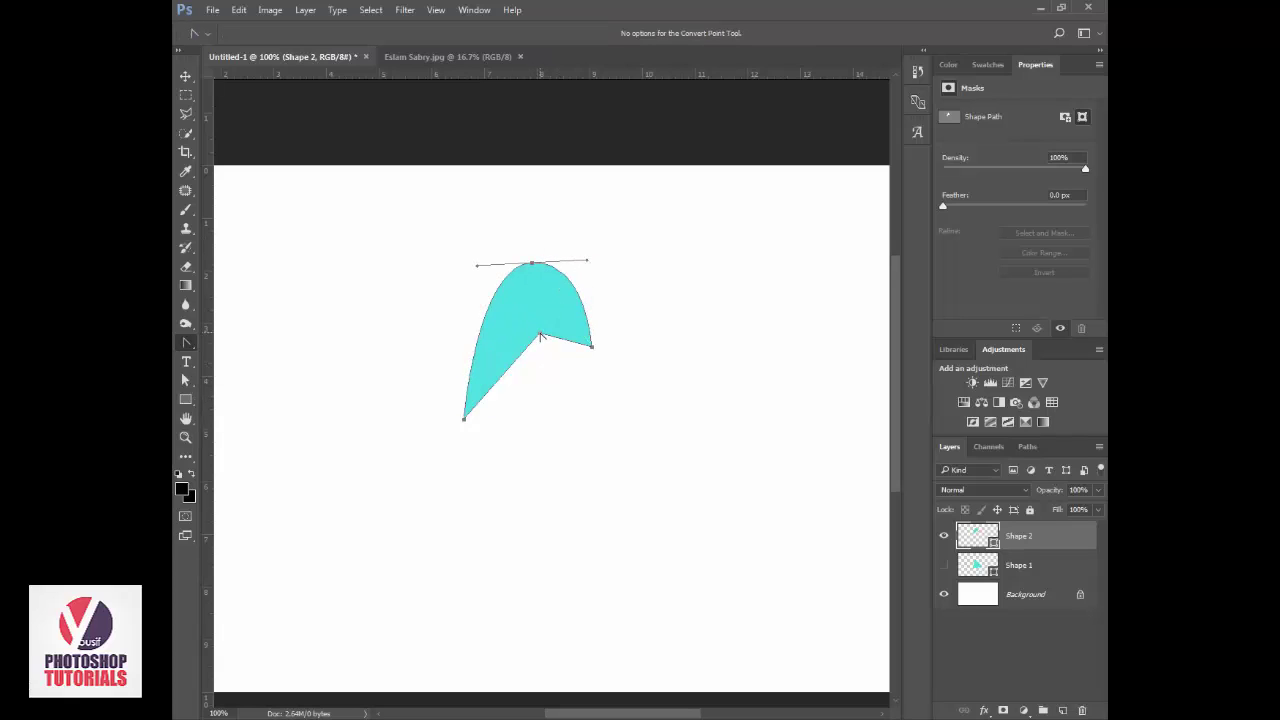
pyautogui.moveTo(540, 337); pyautogui.dragTo(508, 340)
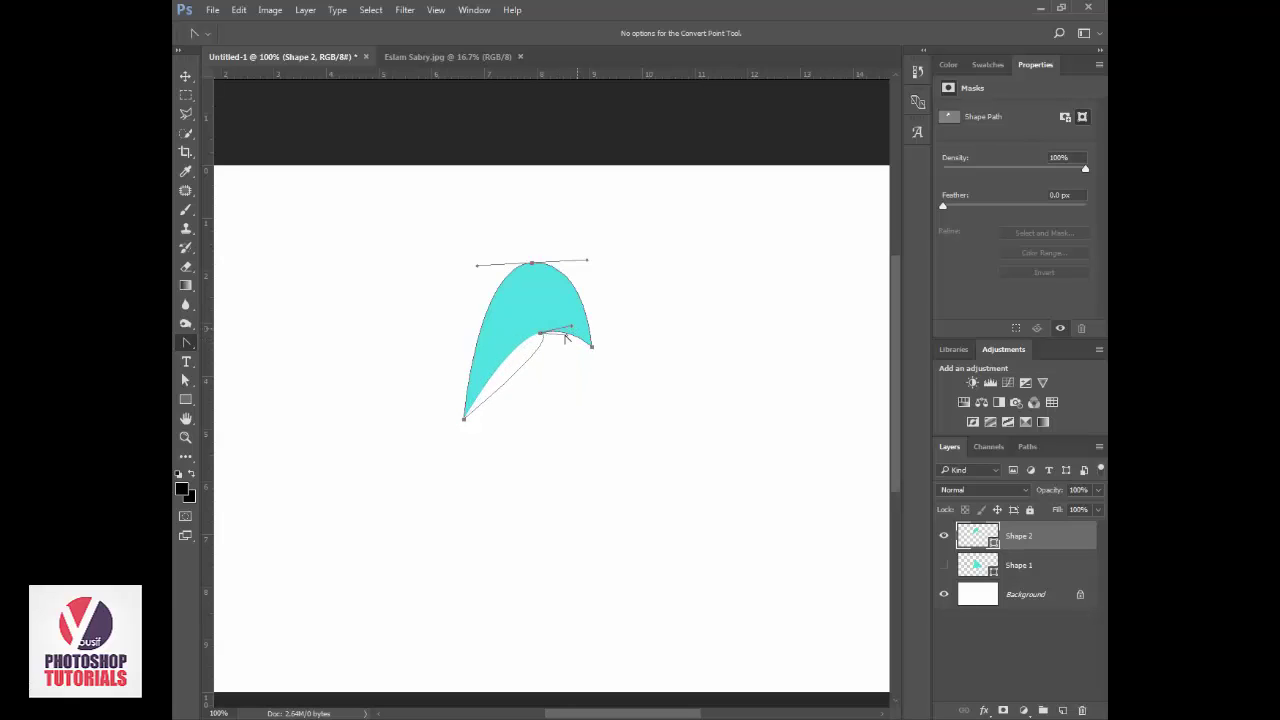
pyautogui.click(540, 337)
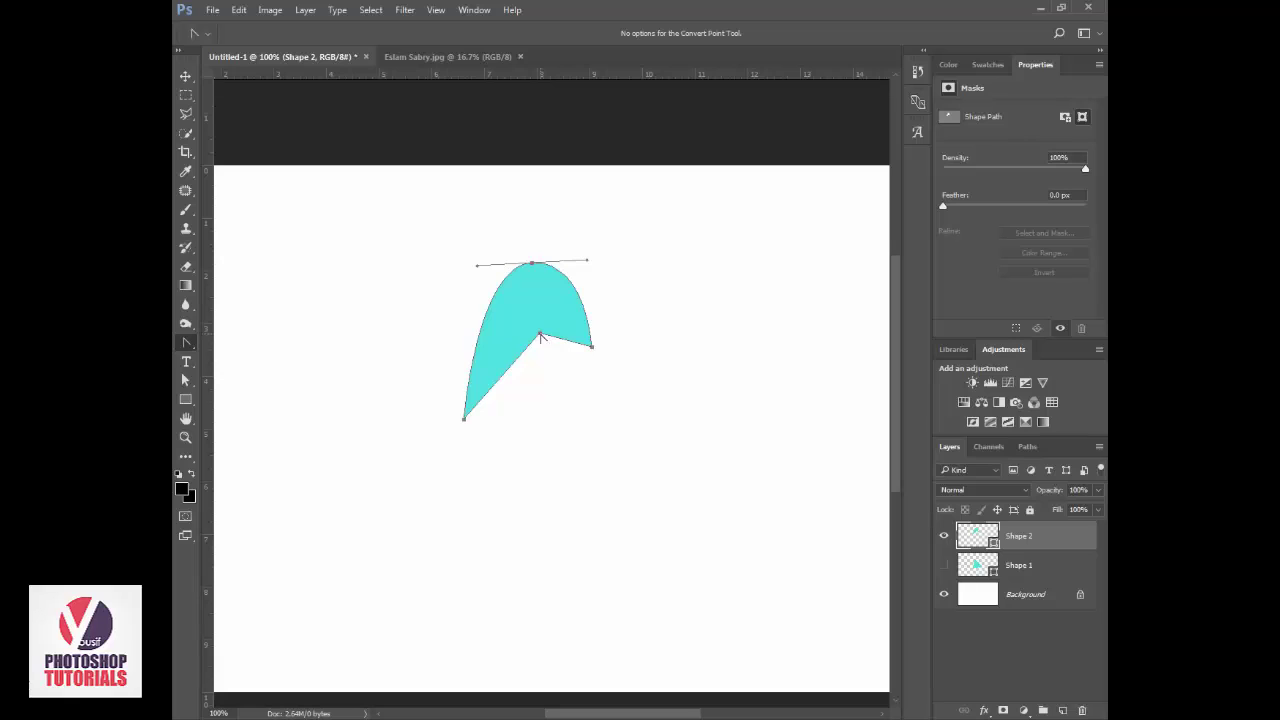
pyautogui.moveTo(541, 337)
pyautogui.mouseDown()
pyautogui.moveTo(600, 306)
pyautogui.moveTo(506, 352)
pyautogui.mouseUp()
pyautogui.moveTo(463, 418); pyautogui.dragTo(447, 393)
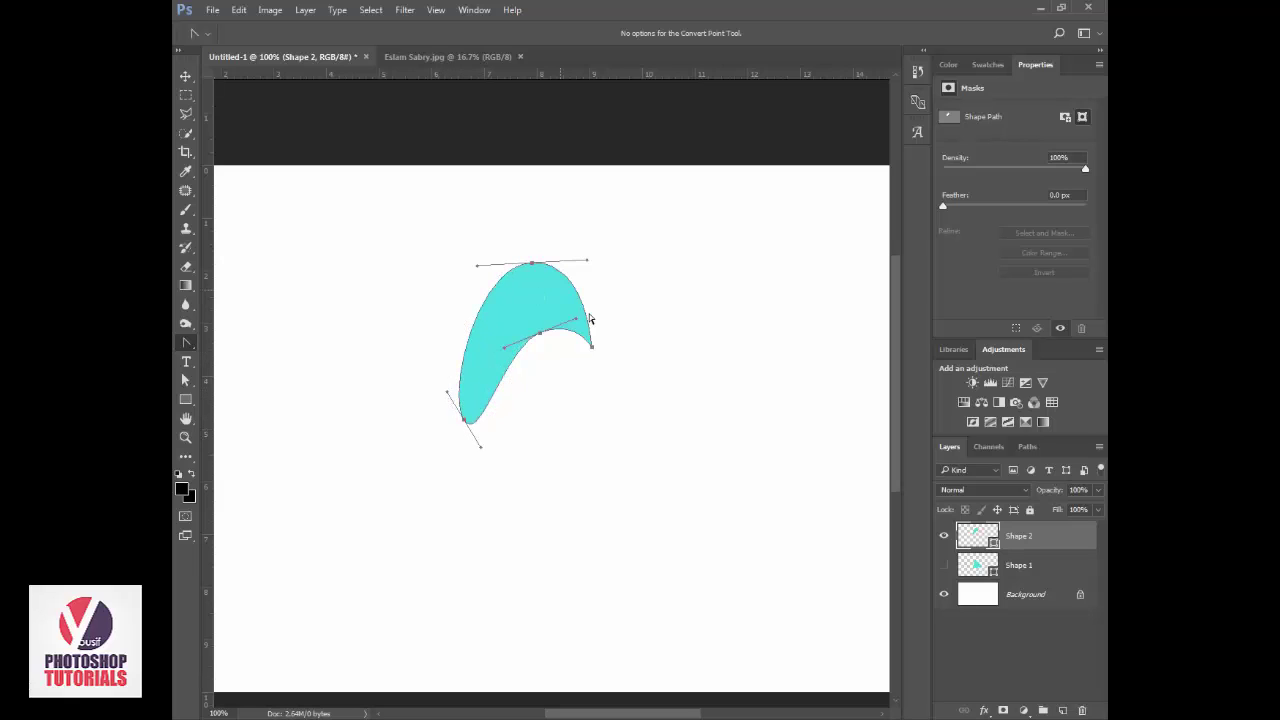
pyautogui.press('v')
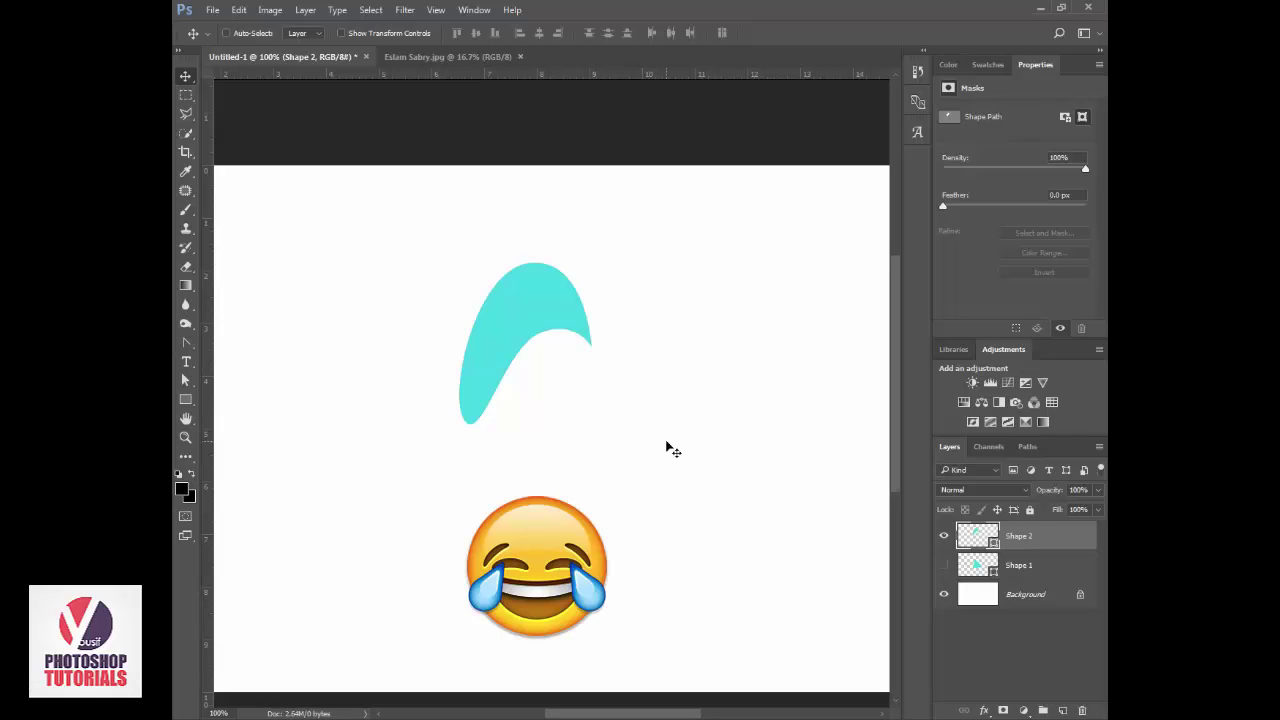
pyautogui.moveTo(511, 288); pyautogui.dragTo(525, 317)
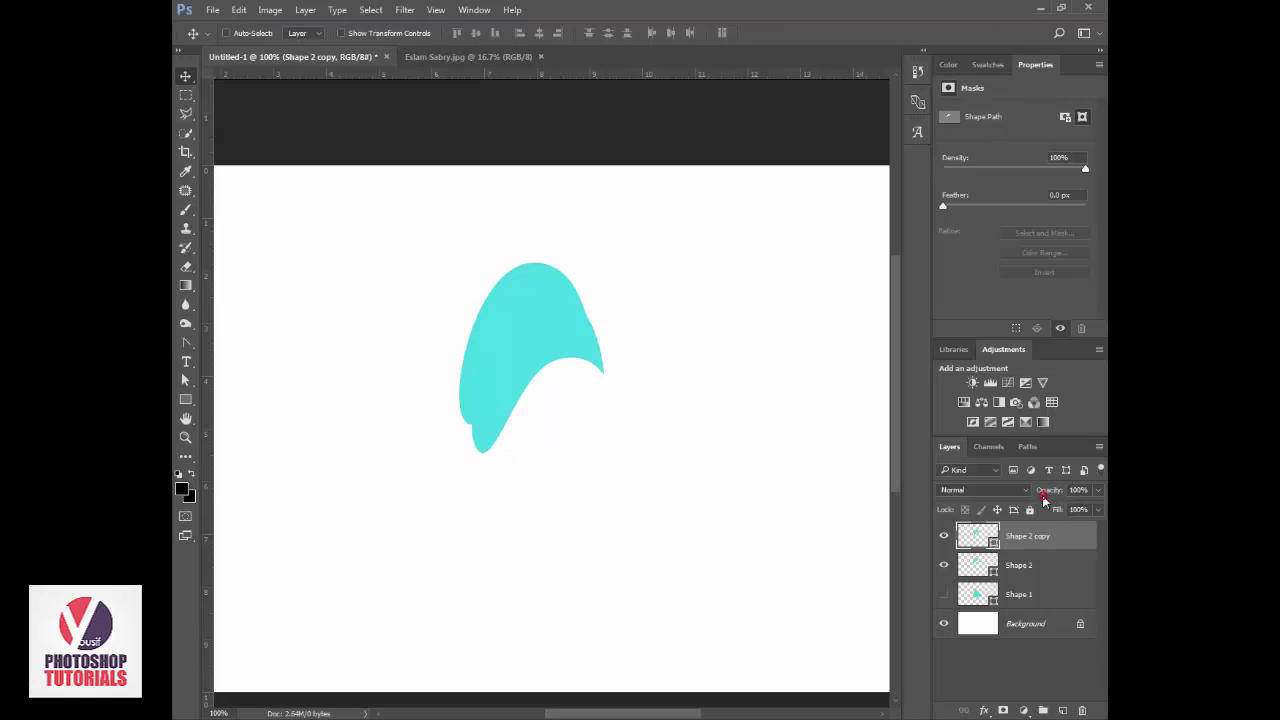
pyautogui.moveTo(1043, 490); pyautogui.dragTo(1006, 490)
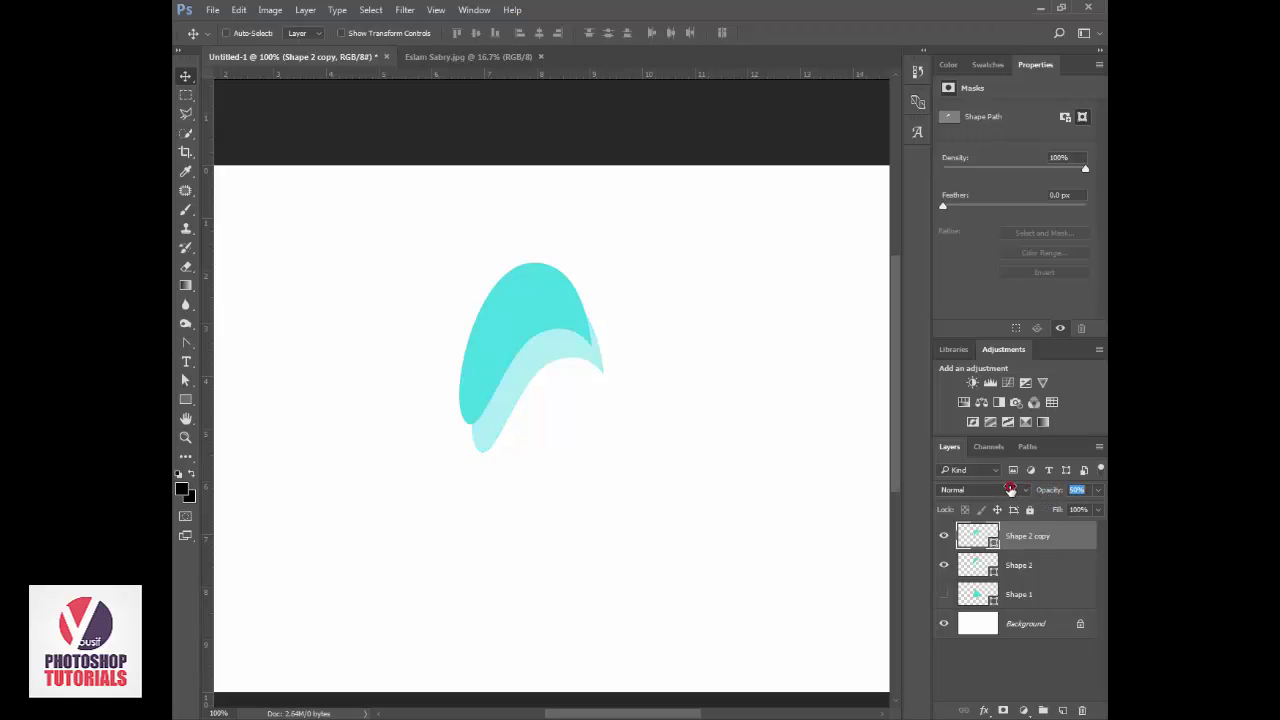
pyautogui.doubleClick(972, 533)
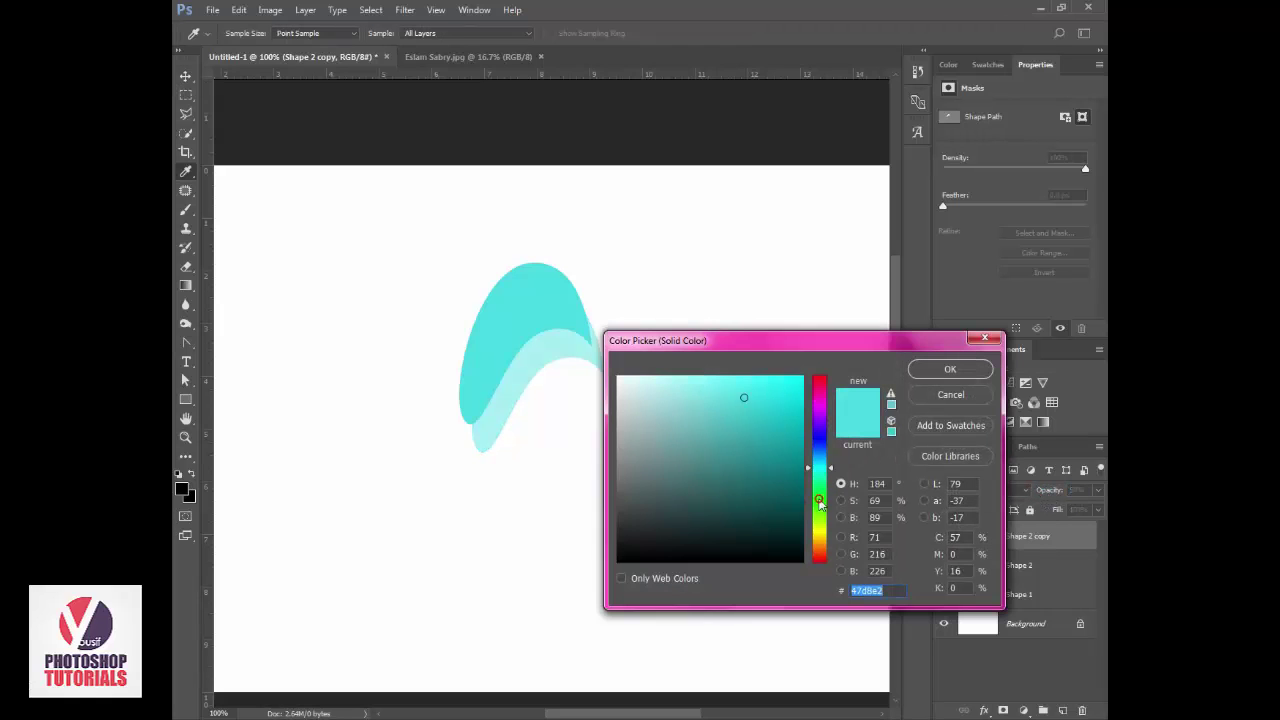
pyautogui.click(819, 505)
pyautogui.click(950, 369)
pyautogui.click(462, 56)
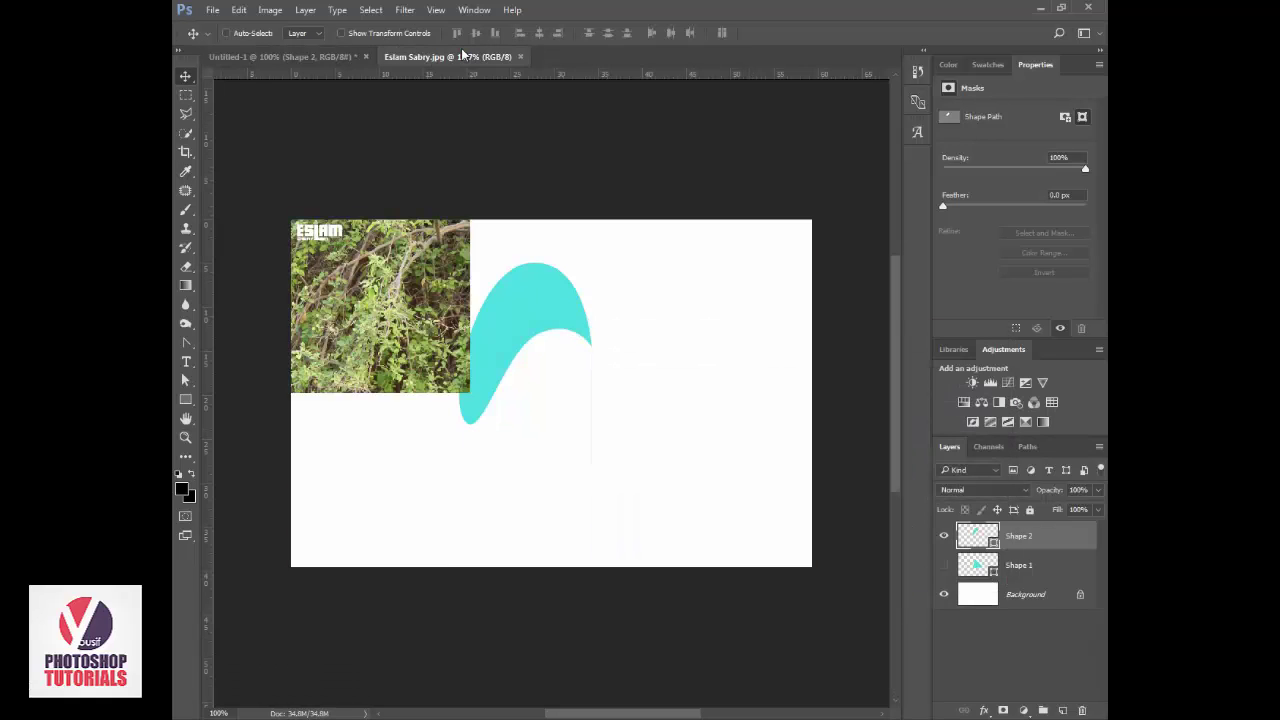
pyautogui.press('z')
pyautogui.click(572, 398)
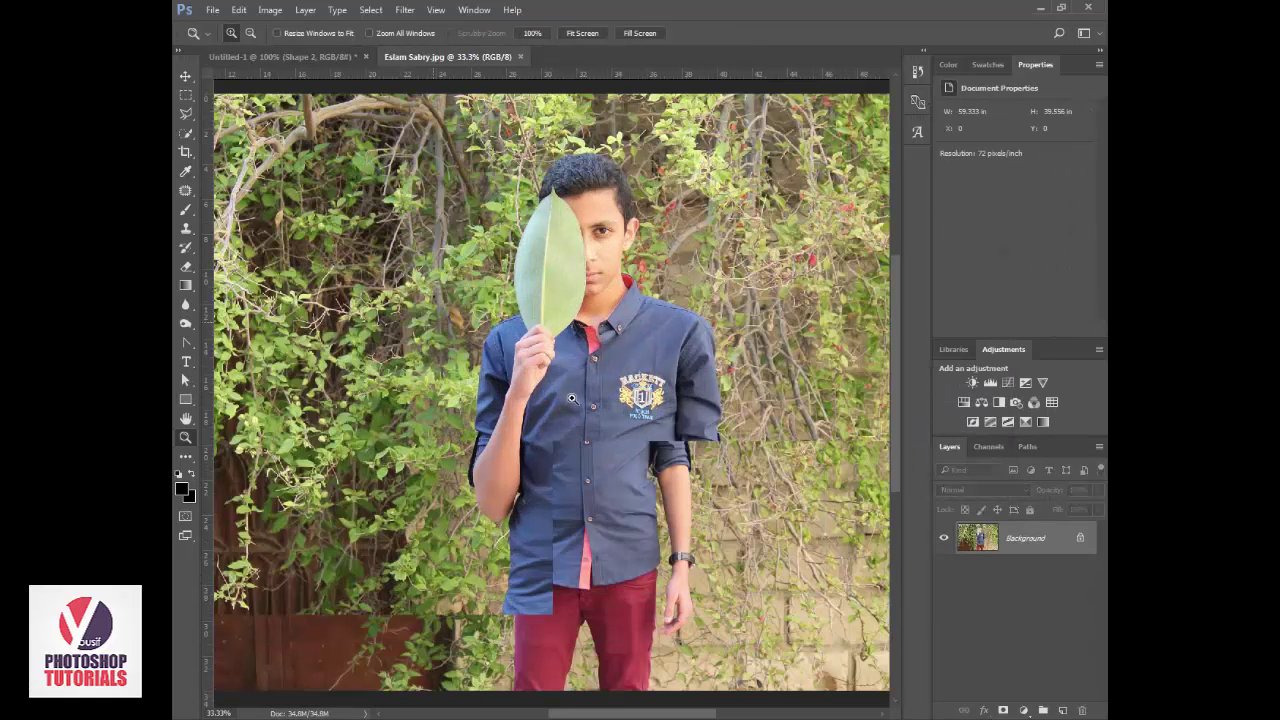
pyautogui.press('p')
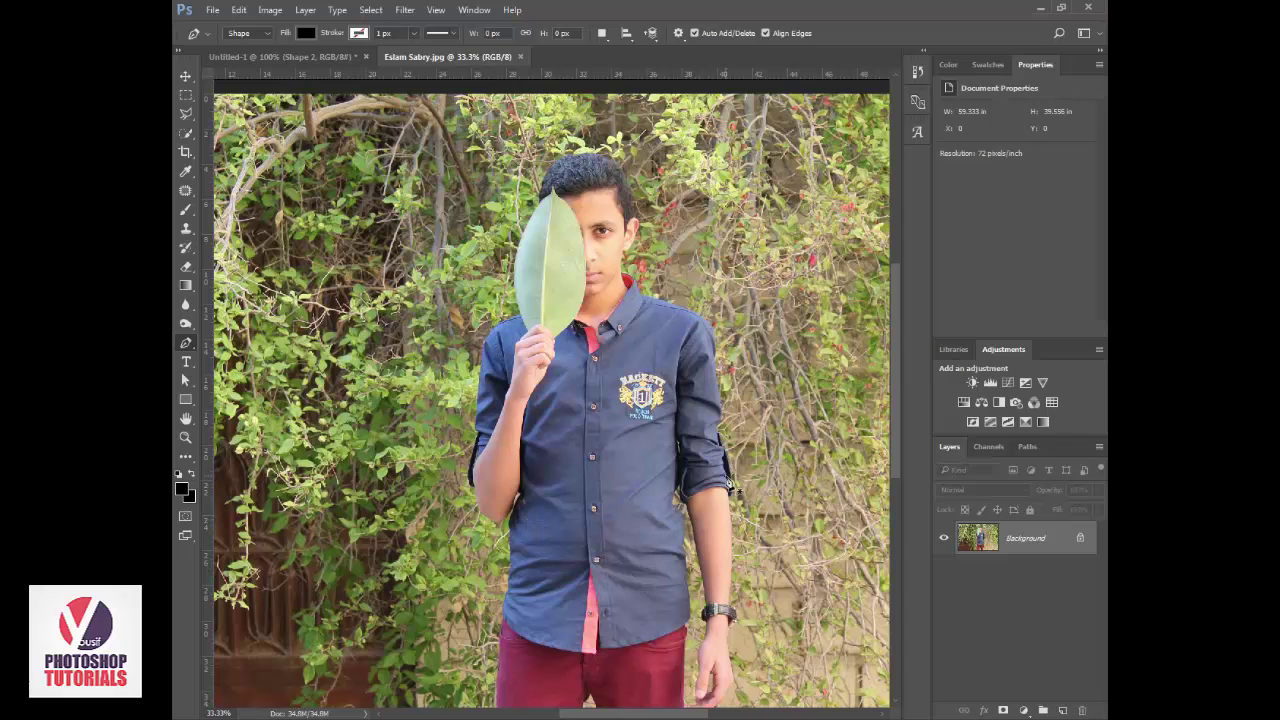
pyautogui.scroll(1, 730, 483)
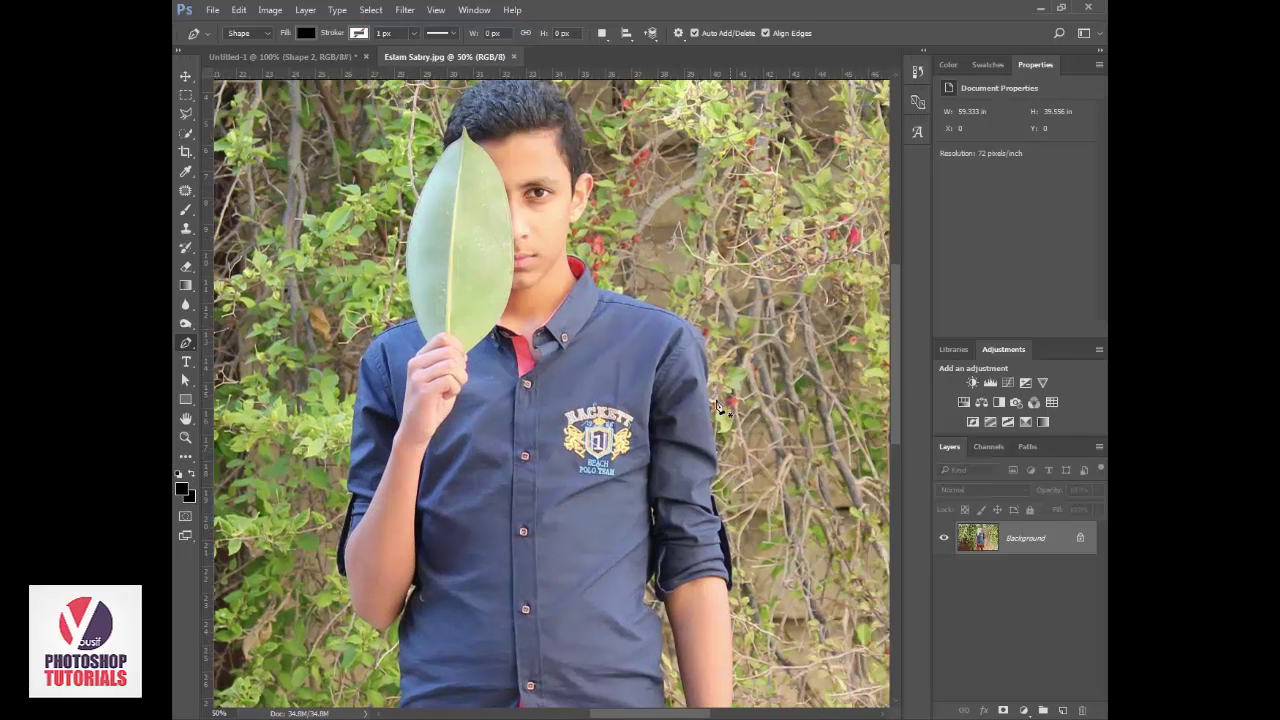
pyautogui.click(693, 325)
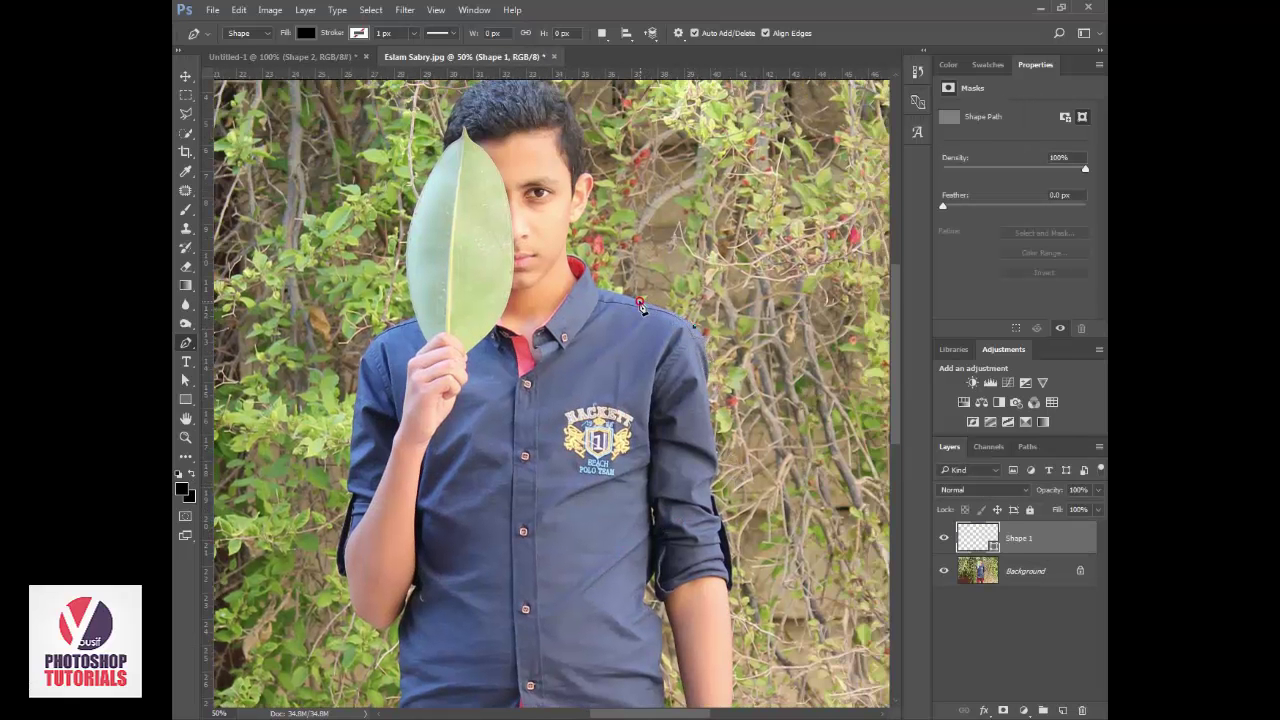
pyautogui.click(617, 295)
pyautogui.click(578, 253)
pyautogui.click(572, 263)
pyautogui.click(562, 254)
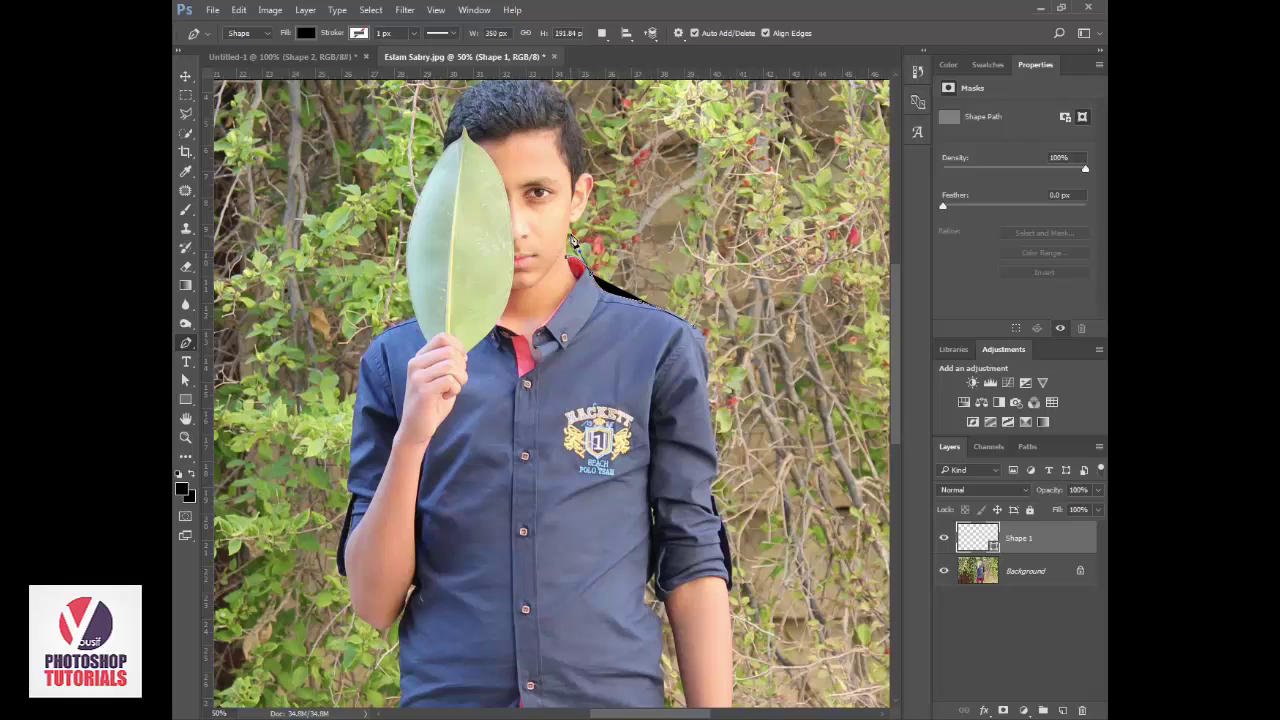
pyautogui.click(571, 238)
pyautogui.click(568, 219)
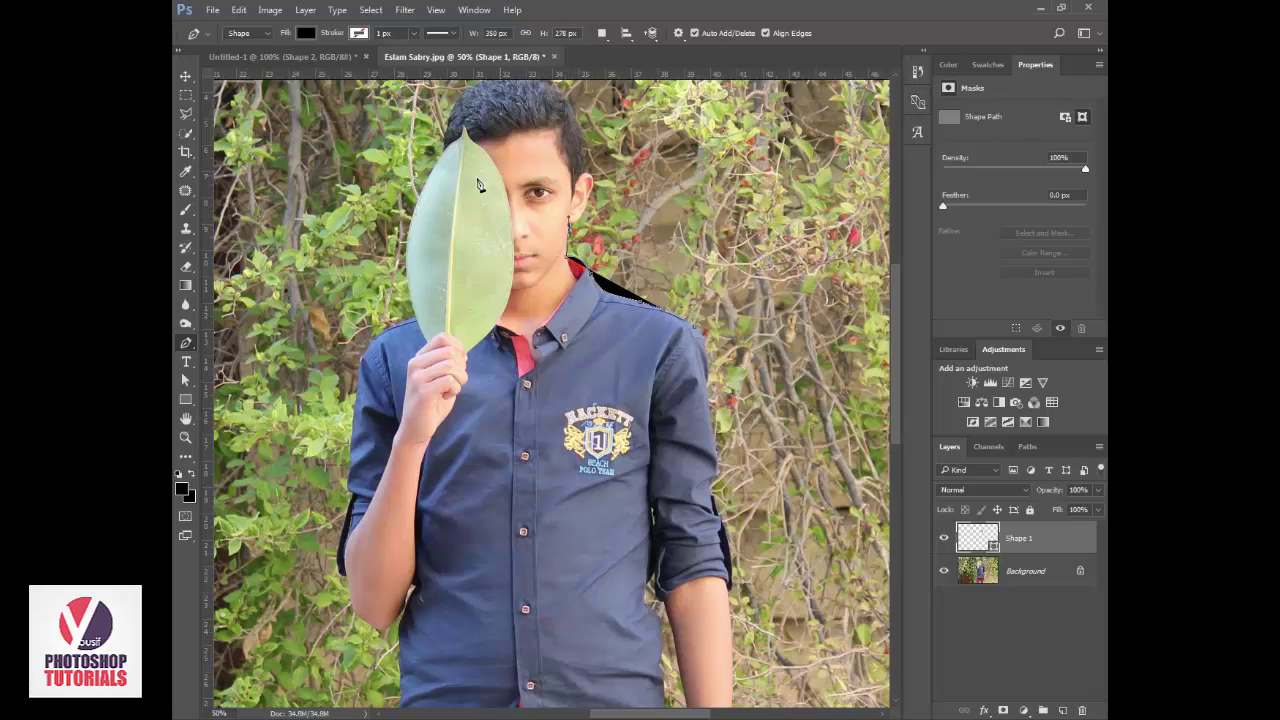
pyautogui.click(456, 195)
pyautogui.click(419, 273)
pyautogui.click(488, 328)
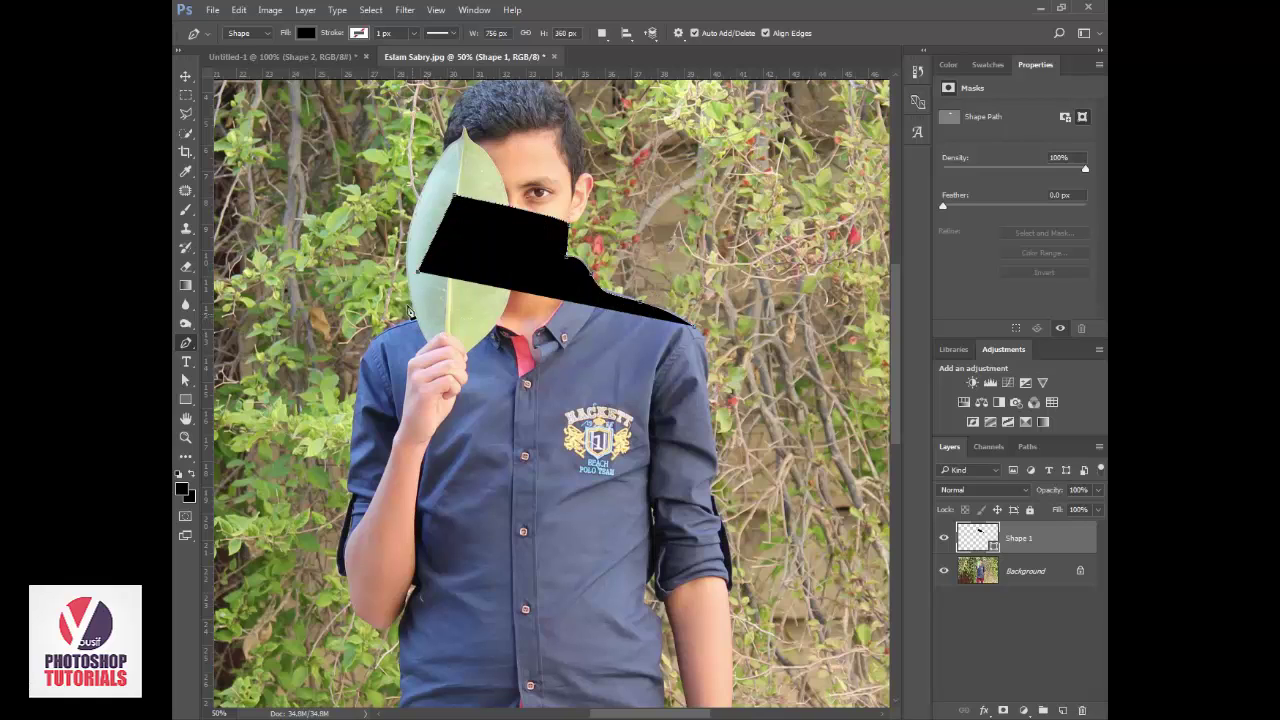
pyautogui.click(416, 326)
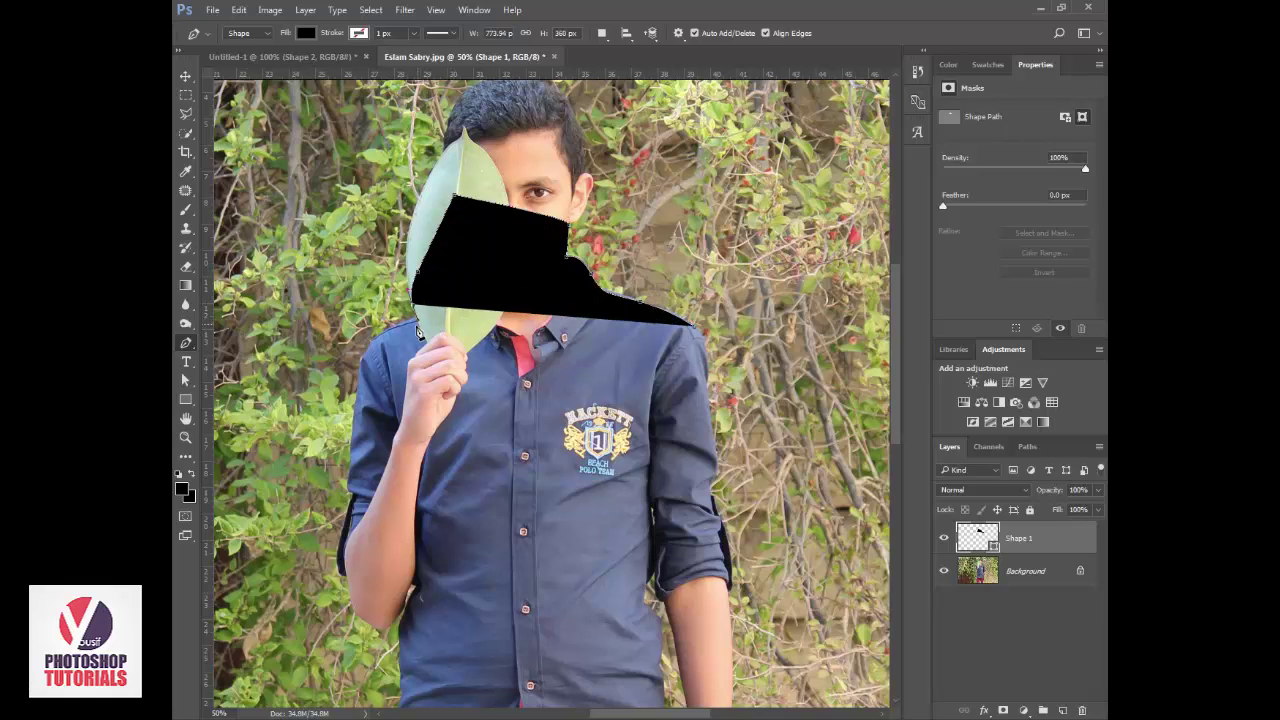
pyautogui.click(392, 324)
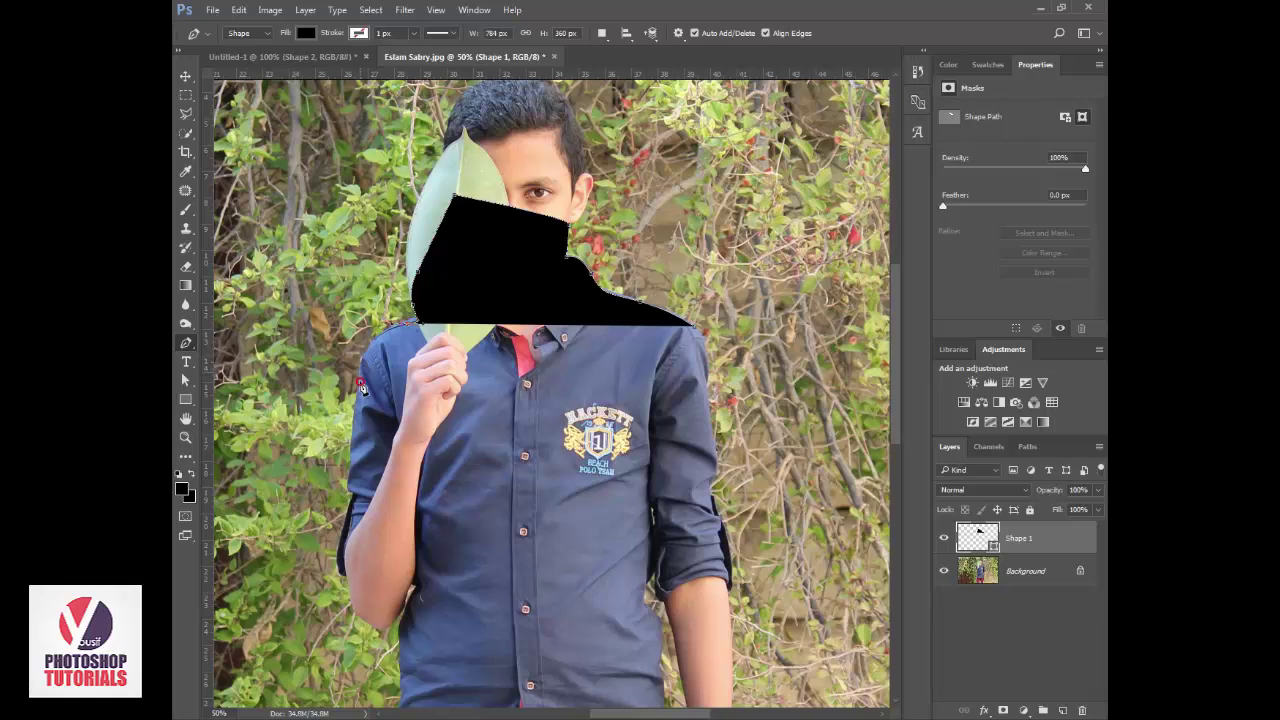
pyautogui.click(353, 412)
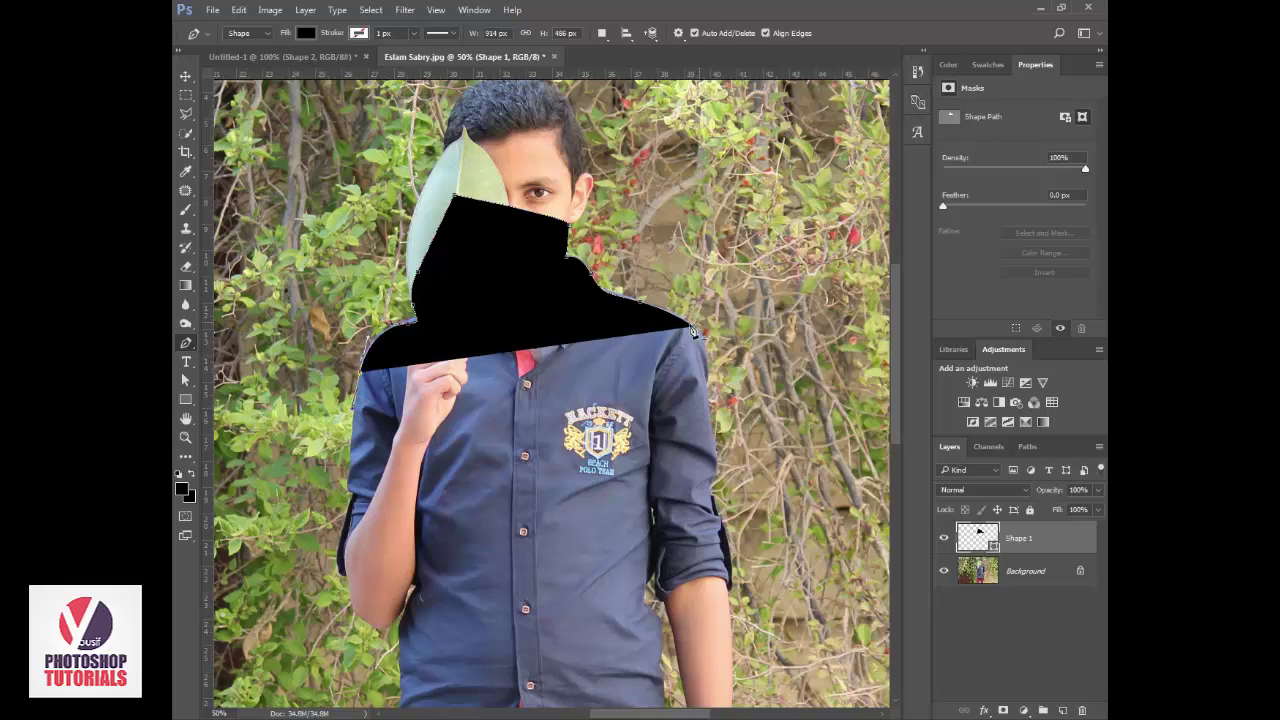
pyautogui.moveTo(692, 325); pyautogui.dragTo(700, 331)
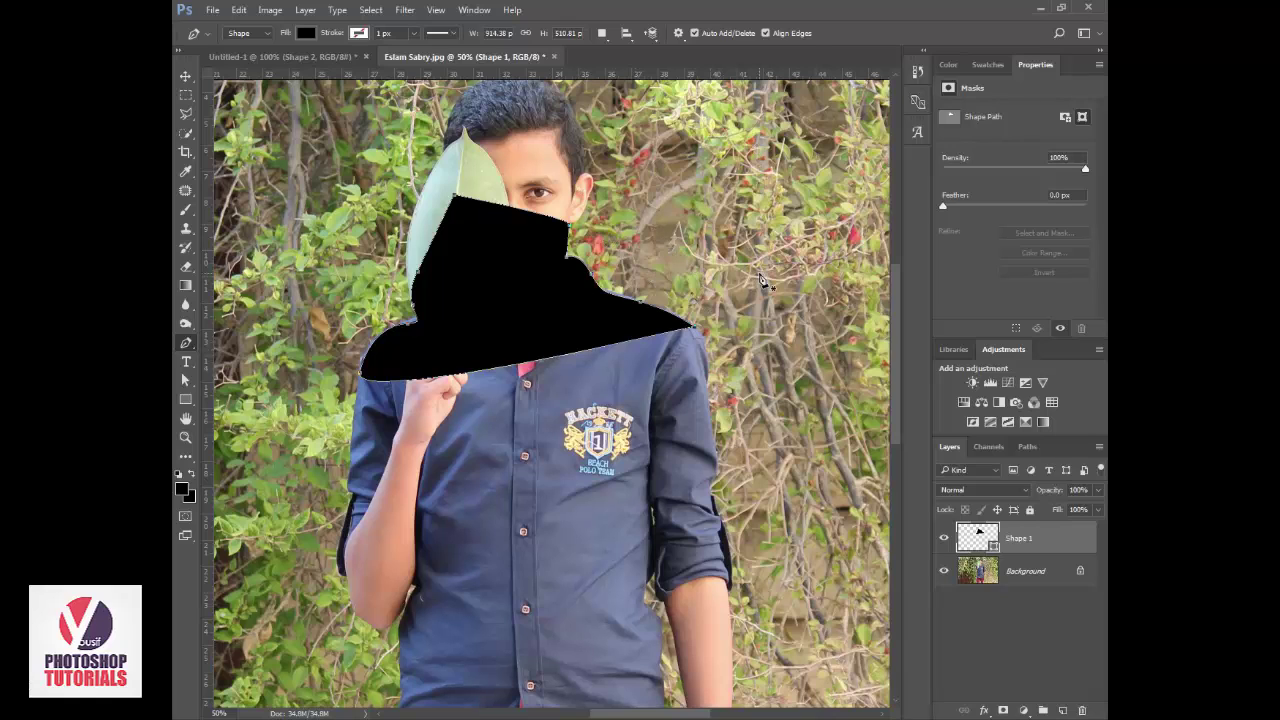
pyautogui.press('v')
pyautogui.moveTo(568, 270)
pyautogui.mouseDown()
pyautogui.moveTo(660, 380)
pyautogui.moveTo(705, 318)
pyautogui.mouseUp()
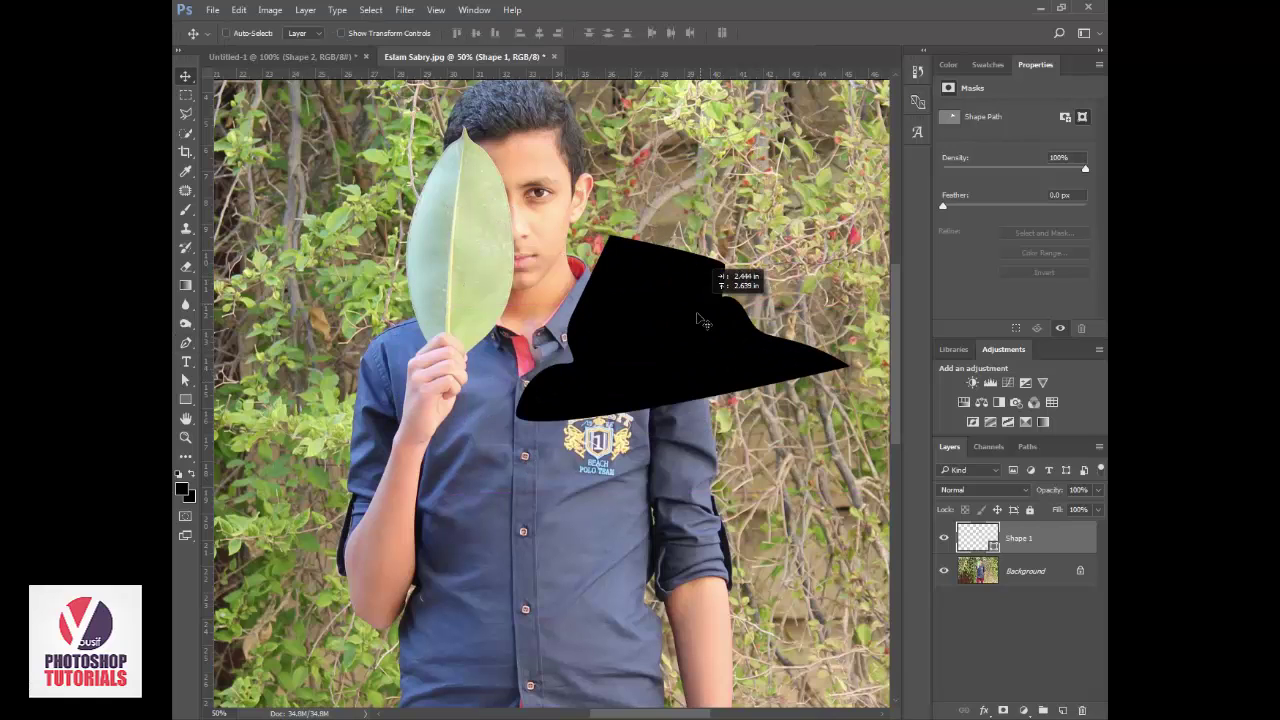
pyautogui.hotkey('ctrl', 'alt', 'z')
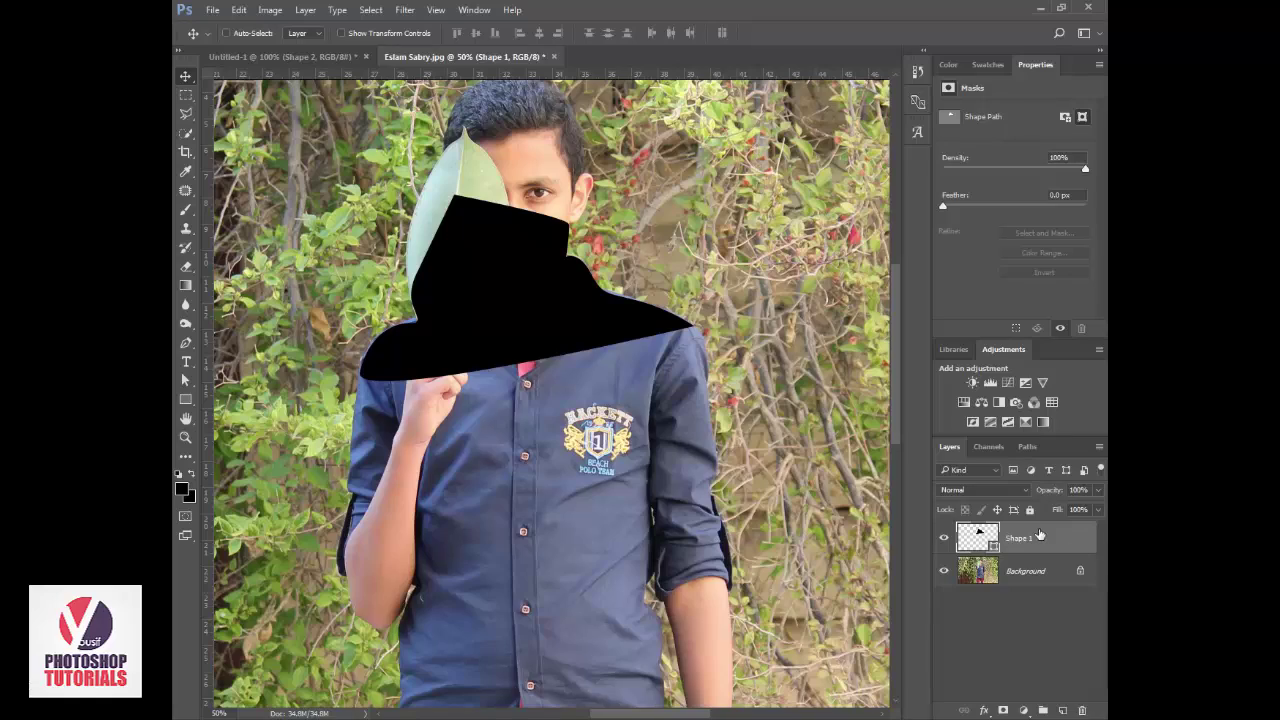
pyautogui.hotkey('ctrl', 'alt', 'z')
pyautogui.hotkey('ctrl', 'alt', 'z')
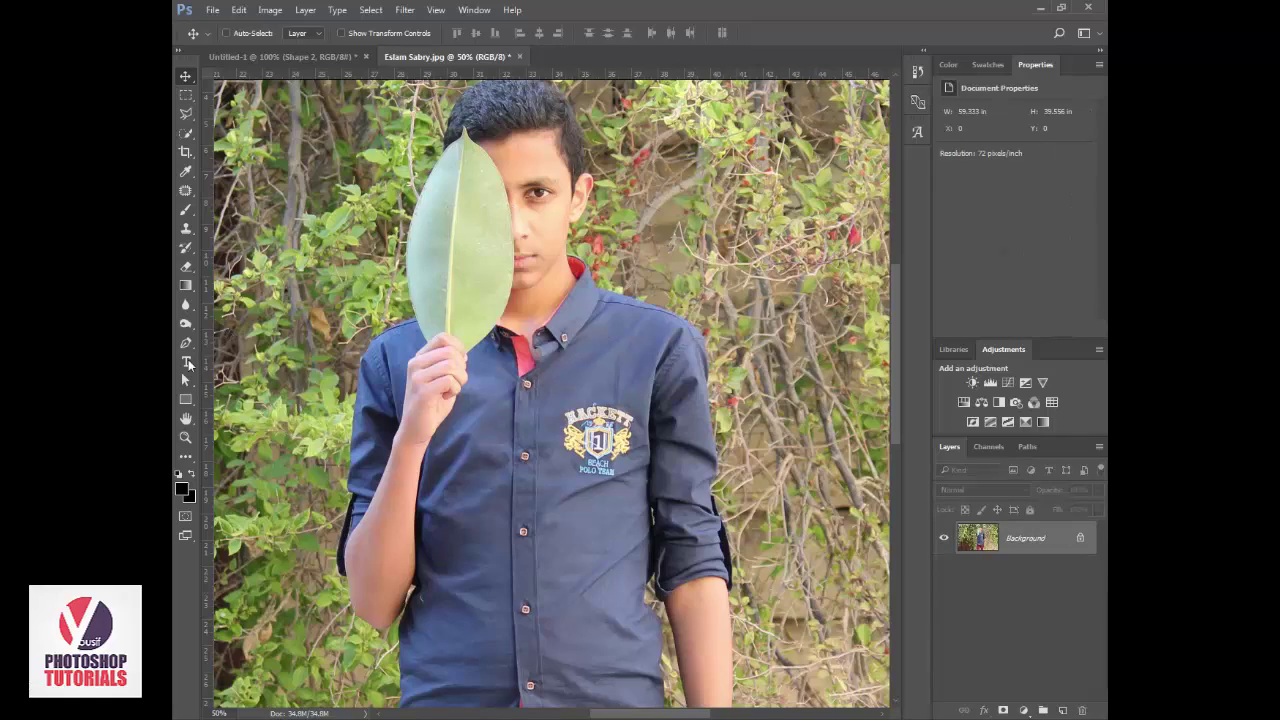
# Switch the Pen tool to Path mode and bring the top of the hair into view
pyautogui.click(185, 343)
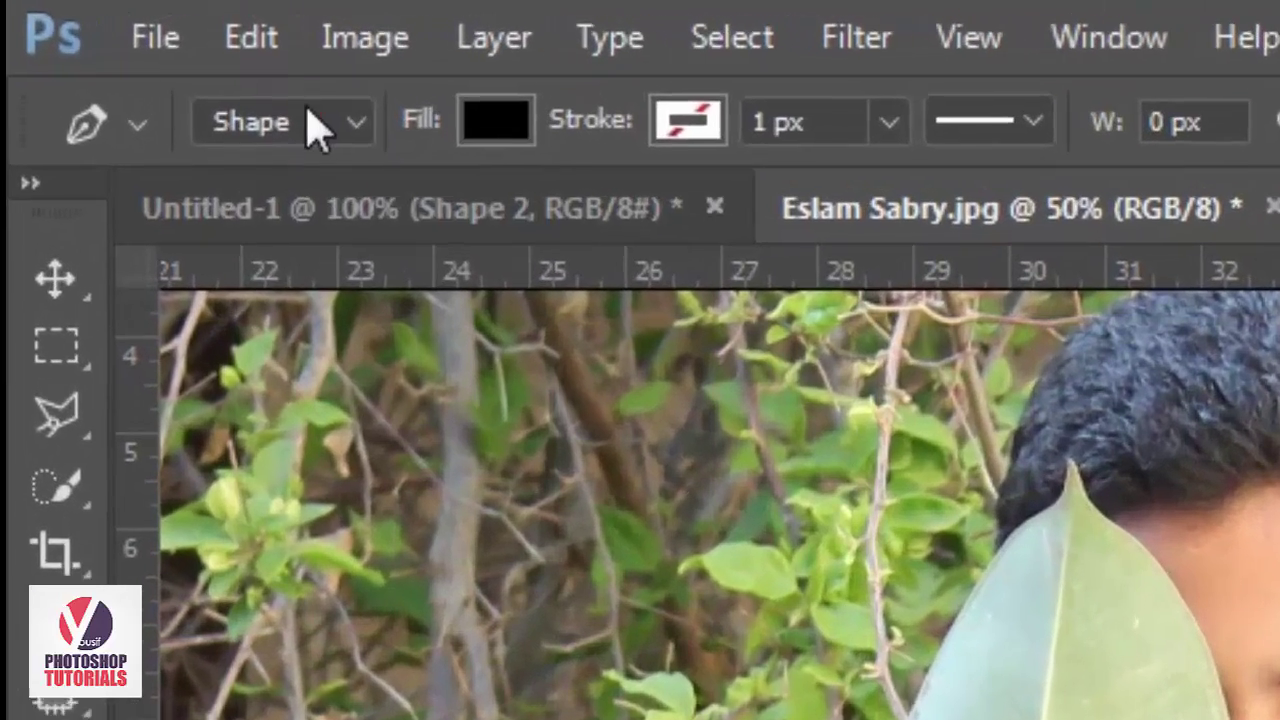
pyautogui.click(256, 34)
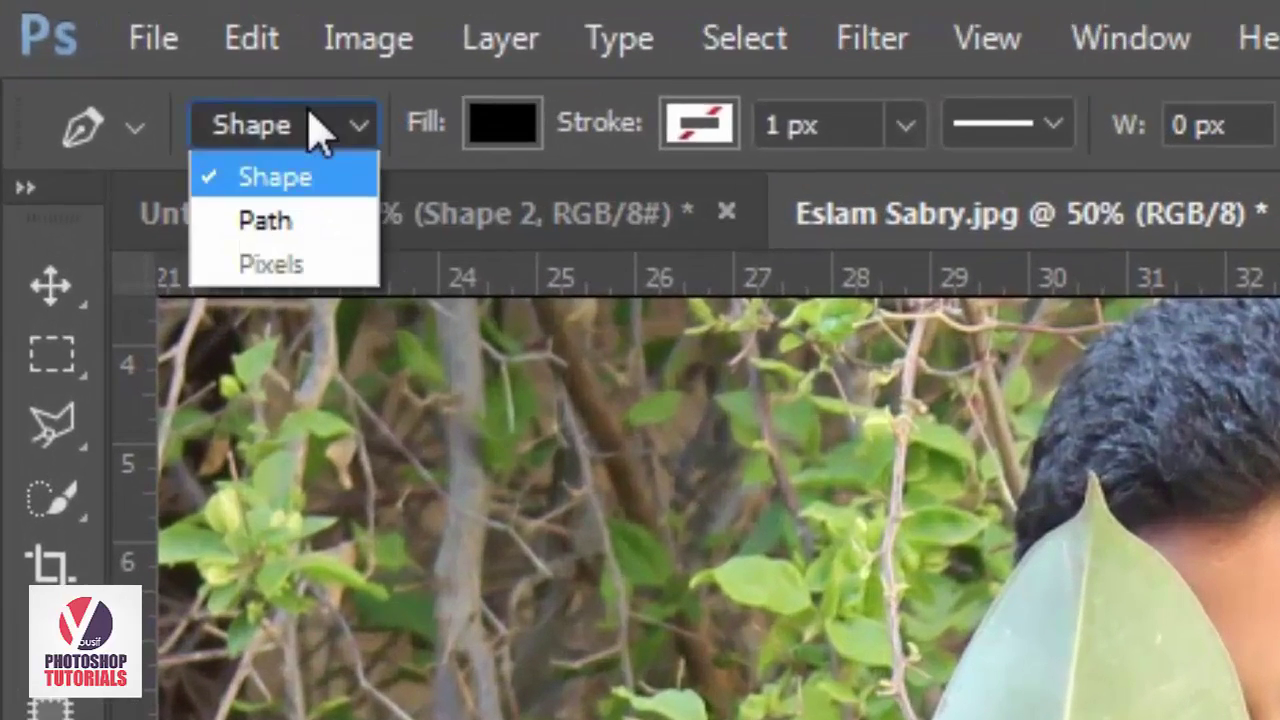
pyautogui.click(284, 218)
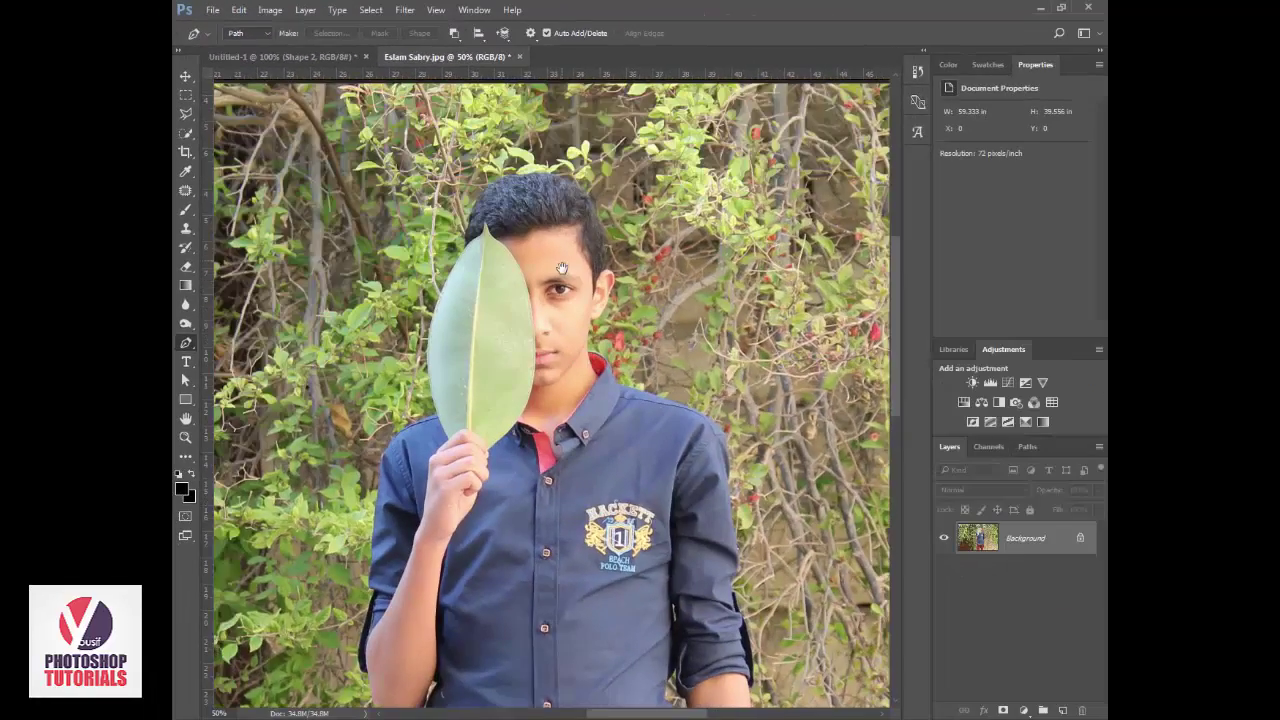
pyautogui.scroll(5, 562, 268)
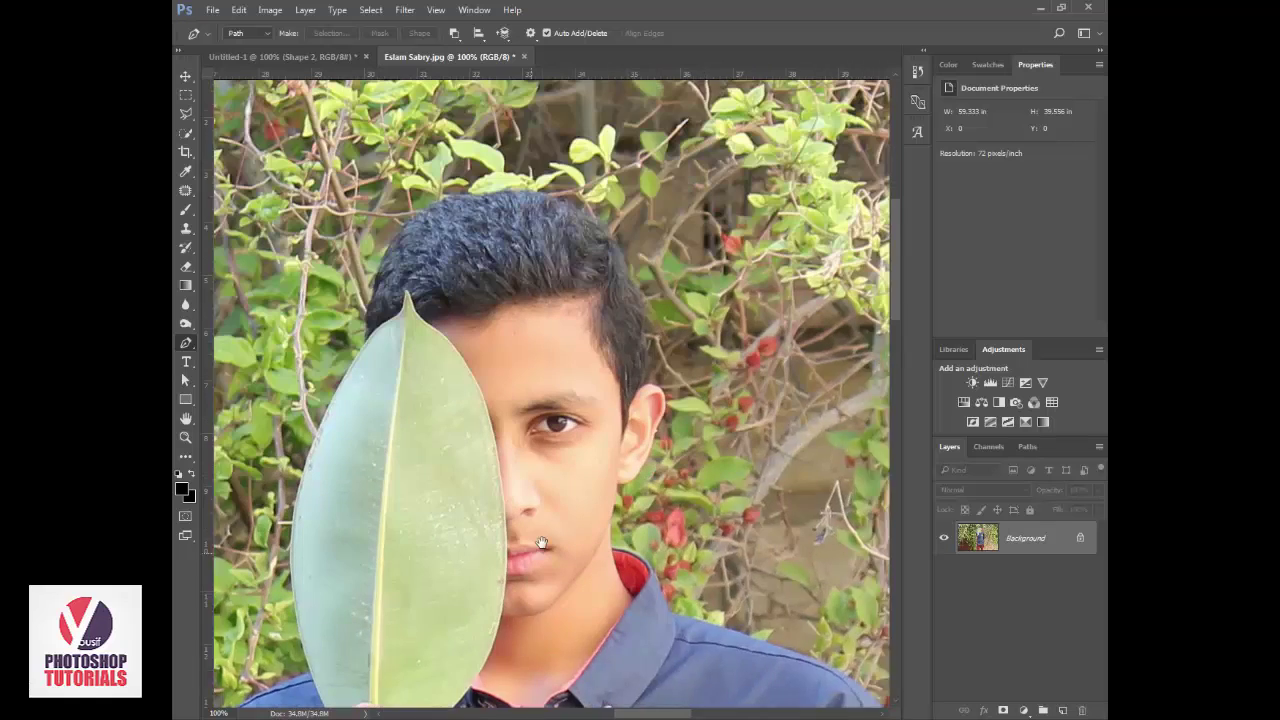
pyautogui.moveTo(541, 543); pyautogui.dragTo(533, 605)
# Trace pen anchors around the hair top and leaf, then turn the path into a selection
pyautogui.click(634, 373)
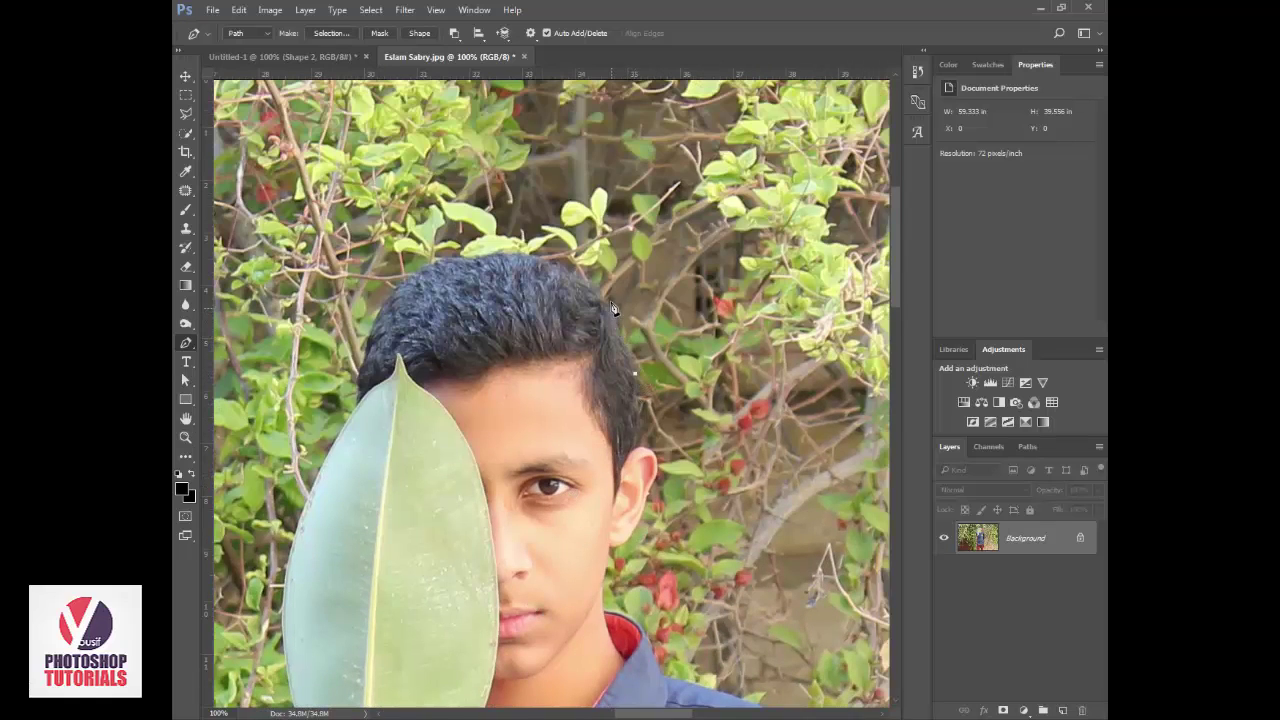
pyautogui.moveTo(601, 297)
pyautogui.mouseDown()
pyautogui.moveTo(580, 278)
pyautogui.moveTo(483, 255)
pyautogui.mouseUp()
pyautogui.click(355, 354)
pyautogui.moveTo(355, 354); pyautogui.dragTo(353, 428)
pyautogui.click(490, 375)
pyautogui.click(588, 352)
pyautogui.moveTo(601, 436); pyautogui.dragTo(625, 472)
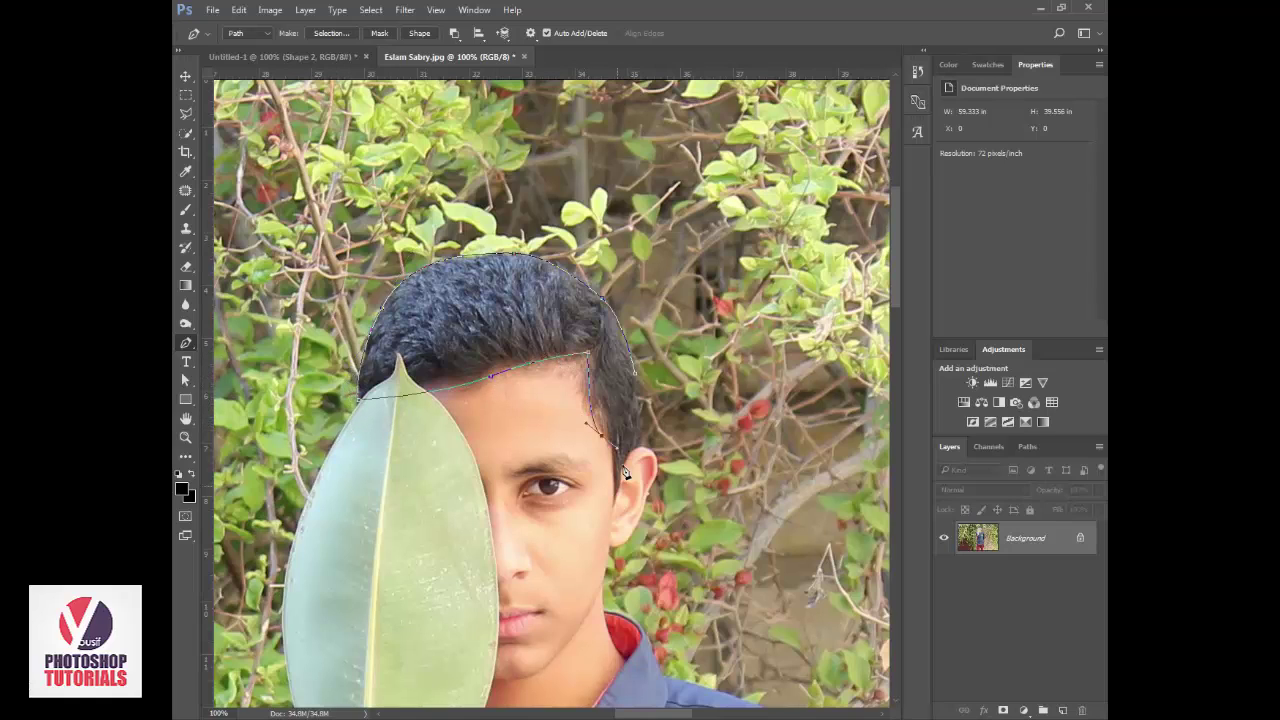
pyautogui.click(636, 372)
pyautogui.hotkey('ctrl', 'Return')
# Reshape the curved path segment from the leaf edge across the forehead hairline
pyautogui.moveTo(490, 372)
pyautogui.mouseDown()
pyautogui.moveTo(520, 358)
pyautogui.moveTo(545, 372)
pyautogui.mouseUp()
pyautogui.keyDown('alt'); pyautogui.click(505, 368); pyautogui.keyUp('alt')
pyautogui.moveTo(505, 370); pyautogui.dragTo(538, 283)
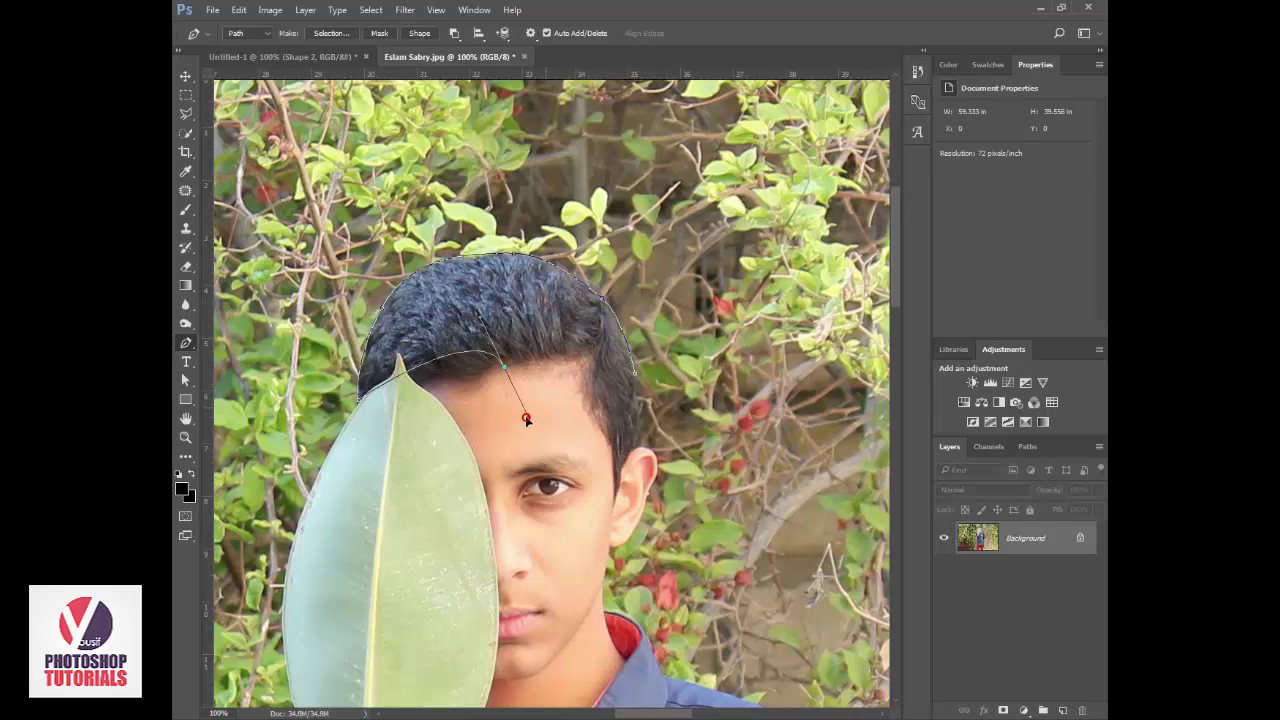
pyautogui.moveTo(538, 283)
pyautogui.mouseDown()
pyautogui.moveTo(547, 405)
pyautogui.moveTo(535, 355)
pyautogui.moveTo(567, 323)
pyautogui.moveTo(580, 332)
pyautogui.moveTo(588, 433)
pyautogui.moveTo(578, 342)
pyautogui.mouseUp()
# Add curved and corner anchors down the hair's right edge beside the ear
pyautogui.moveTo(594, 356); pyautogui.dragTo(594, 357)
pyautogui.moveTo(600, 430); pyautogui.dragTo(619, 456)
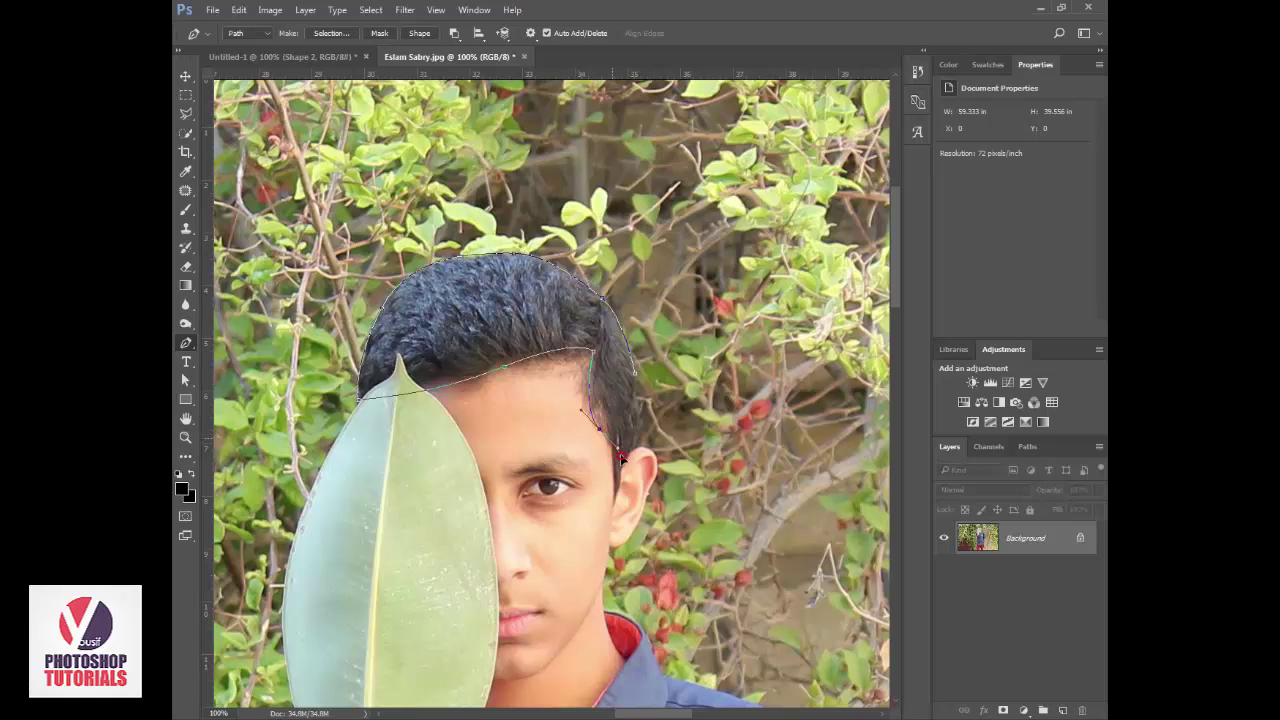
pyautogui.click(612, 517)
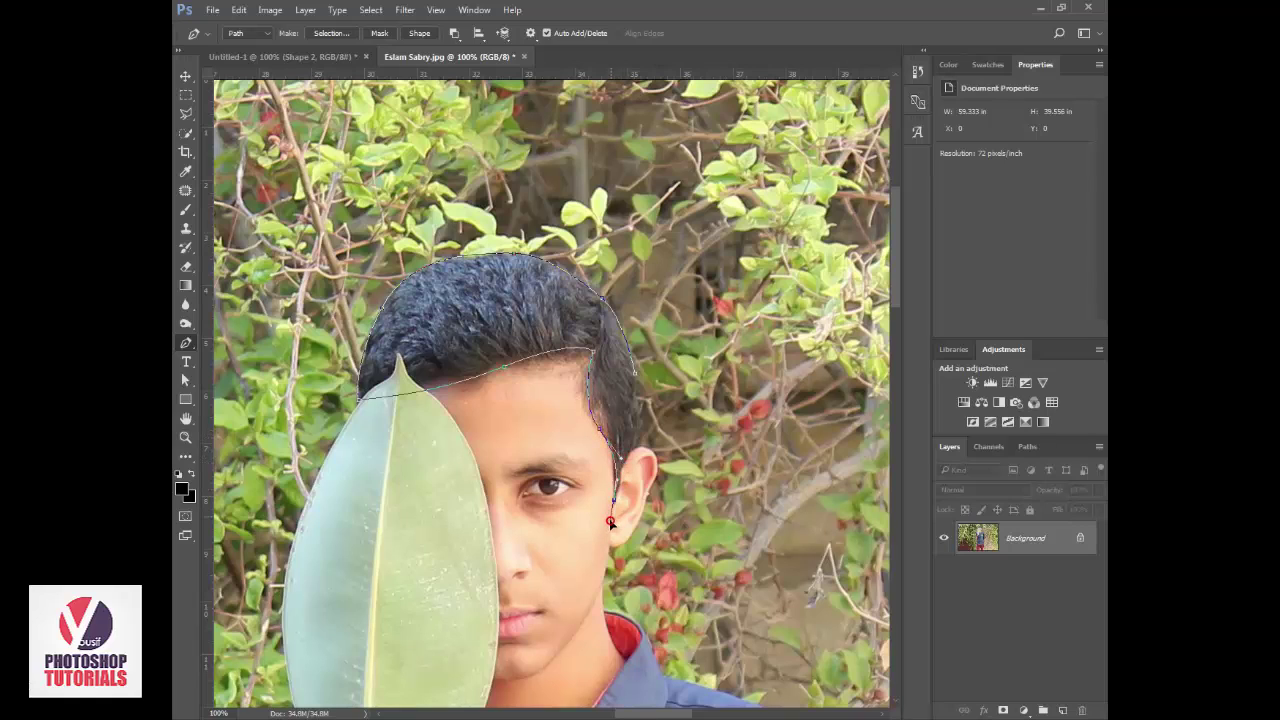
pyautogui.click(635, 373)
pyautogui.moveTo(618, 501); pyautogui.dragTo(618, 508)
pyautogui.moveTo(615, 497); pyautogui.dragTo(641, 530)
pyautogui.keyDown('alt'); pyautogui.click(616, 497); pyautogui.keyUp('alt')
# Zoom in, undo the last segment, and connect the ear point back to the top anchor
pyautogui.hotkey('ctrl', '+')
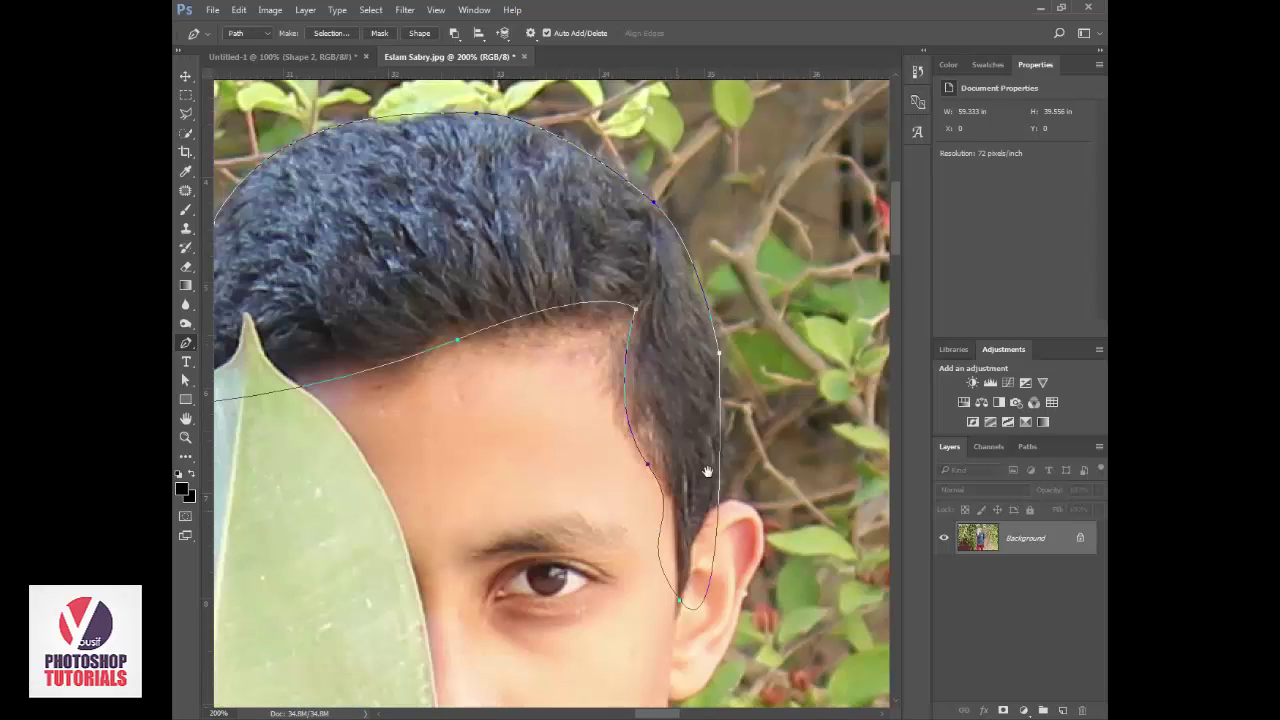
pyautogui.moveTo(703, 466); pyautogui.dragTo(558, 274)
pyautogui.hotkey('ctrl', 'z')
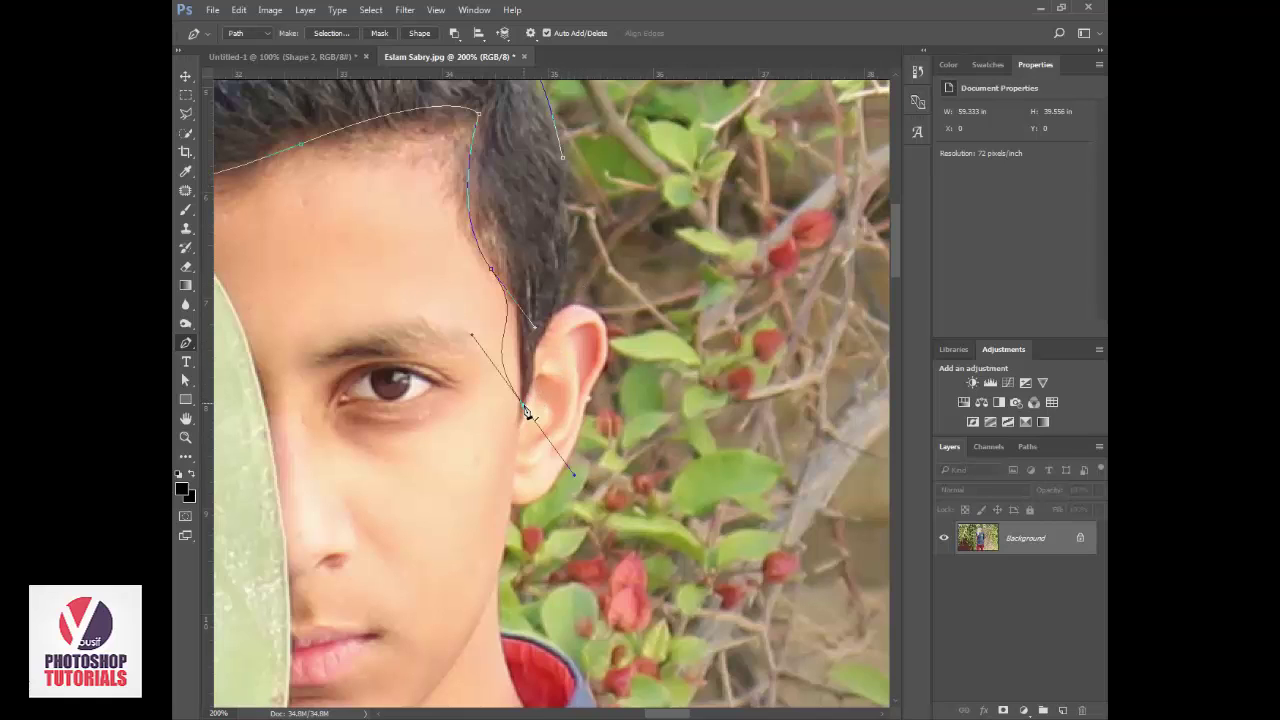
pyautogui.click(562, 160)
pyautogui.moveTo(540, 410); pyautogui.dragTo(537, 411)
pyautogui.click(562, 157)
# Curve the segment beside the ear, close the hair outline, then zoom back out
pyautogui.moveTo(522, 405); pyautogui.dragTo(545, 427)
pyautogui.click(566, 158)
pyautogui.click(563, 158)
pyautogui.hotkey('ctrl', '-')
pyautogui.press('z')
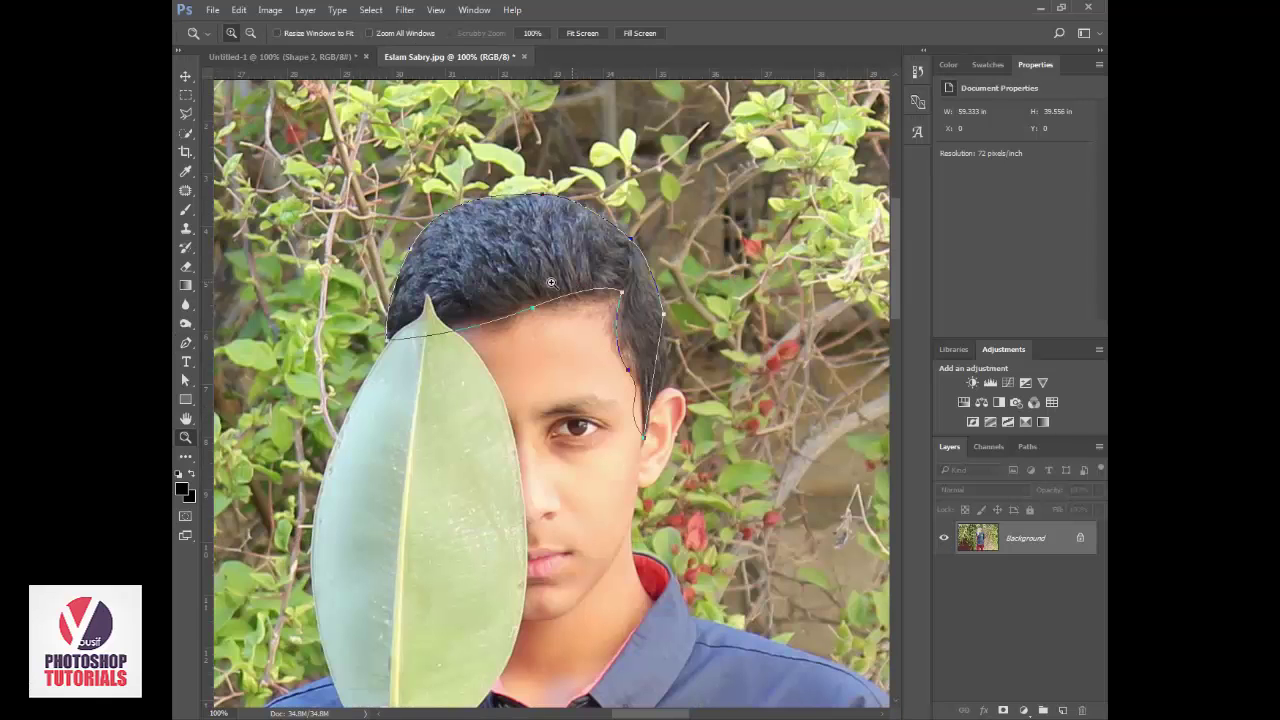
pyautogui.click(186, 344)
# Convert the closed hair path into a new selection with Make Selection, Feather 0
pyautogui.click(243, 343)
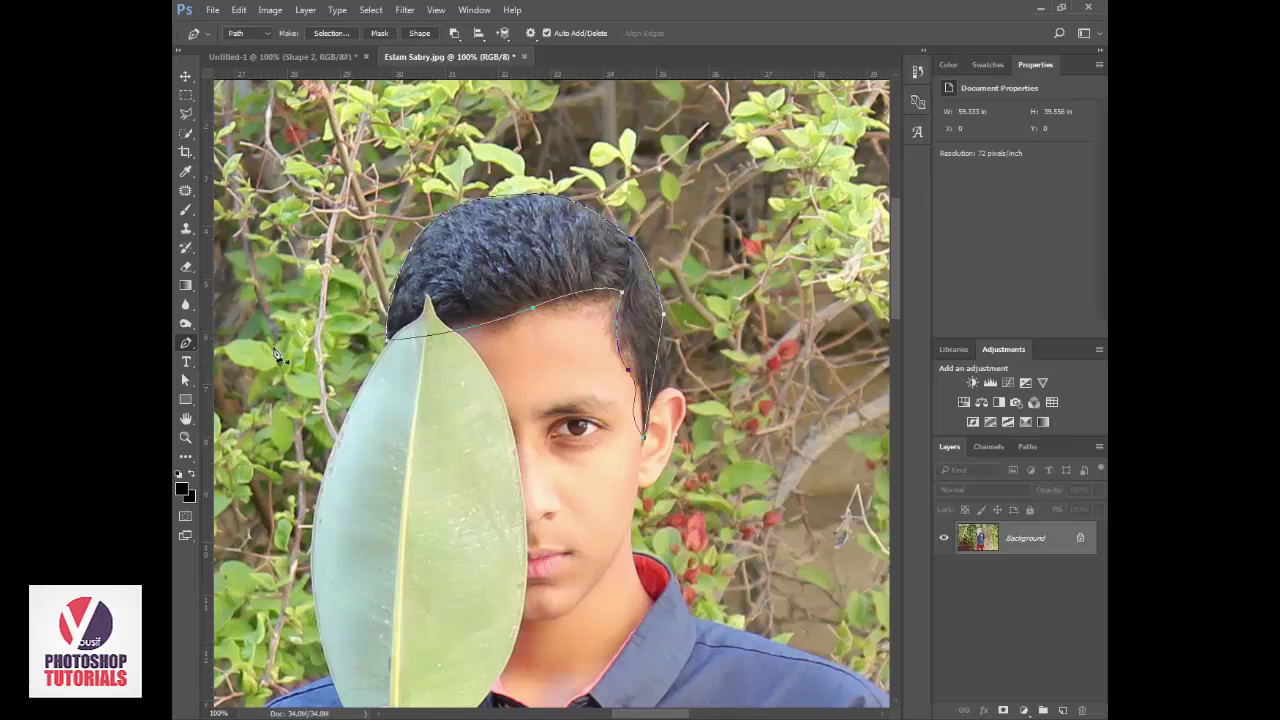
pyautogui.rightClick(538, 254)
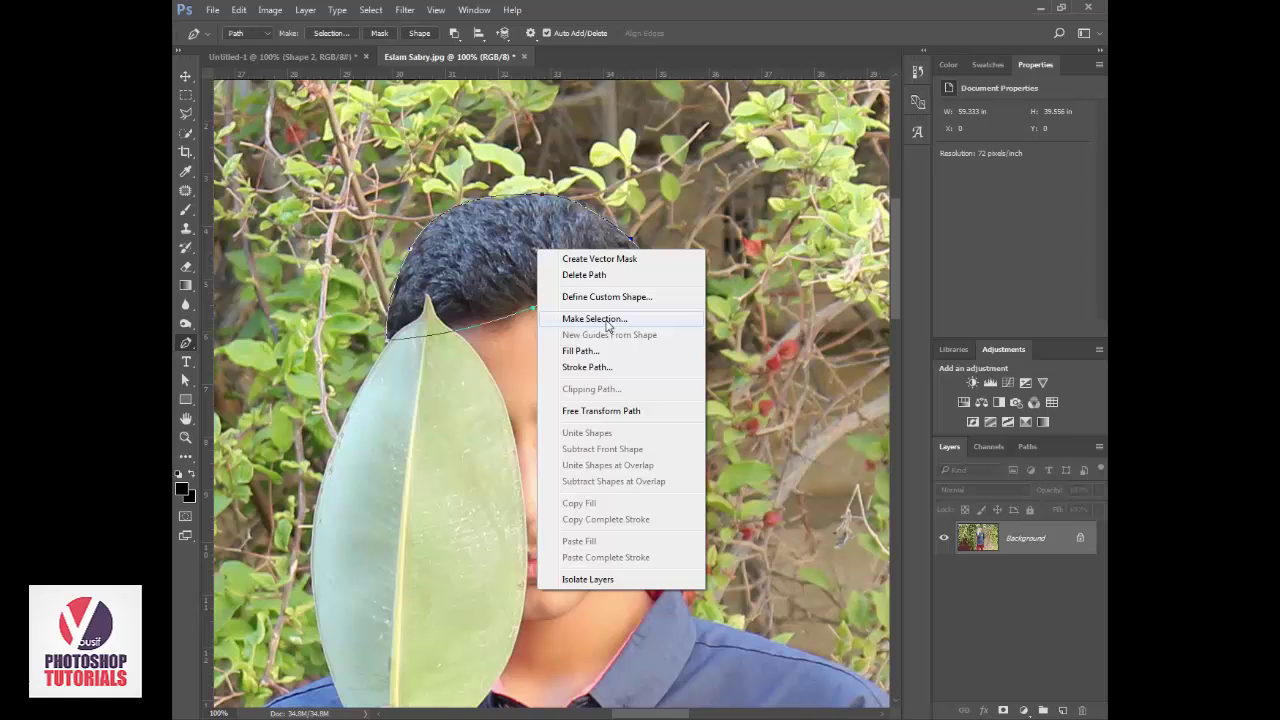
pyautogui.click(606, 320)
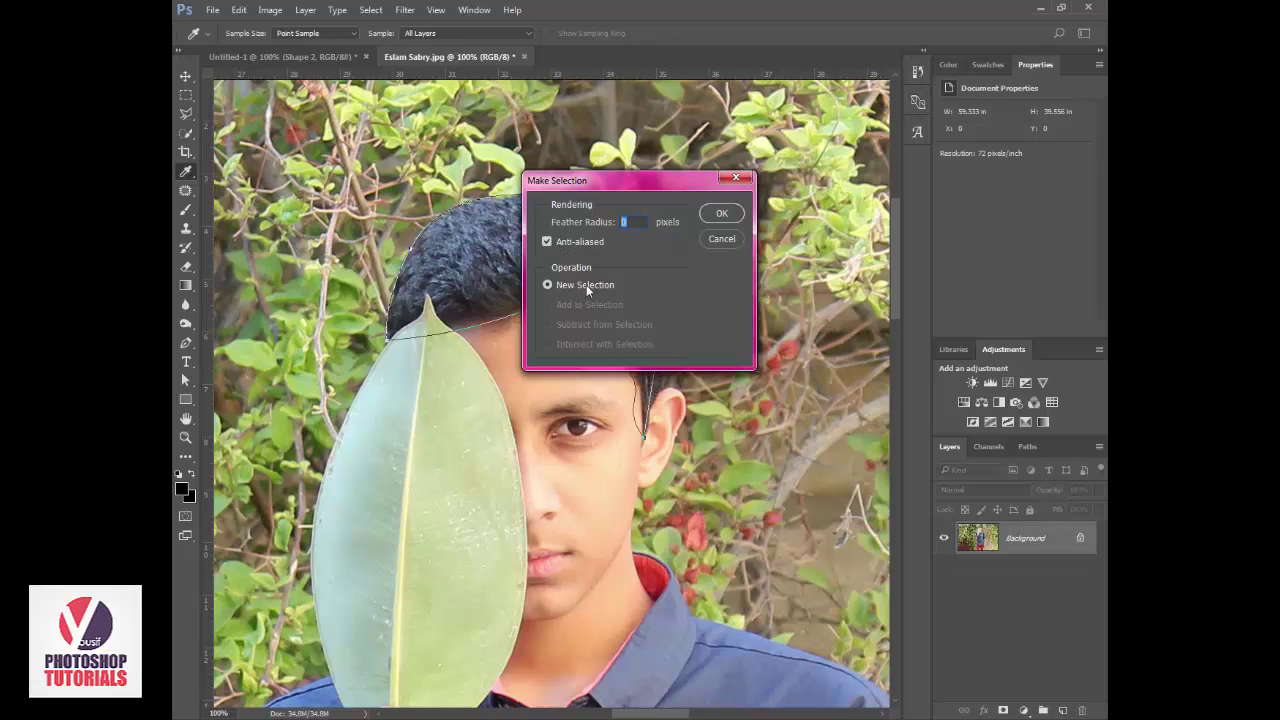
pyautogui.click(717, 218)
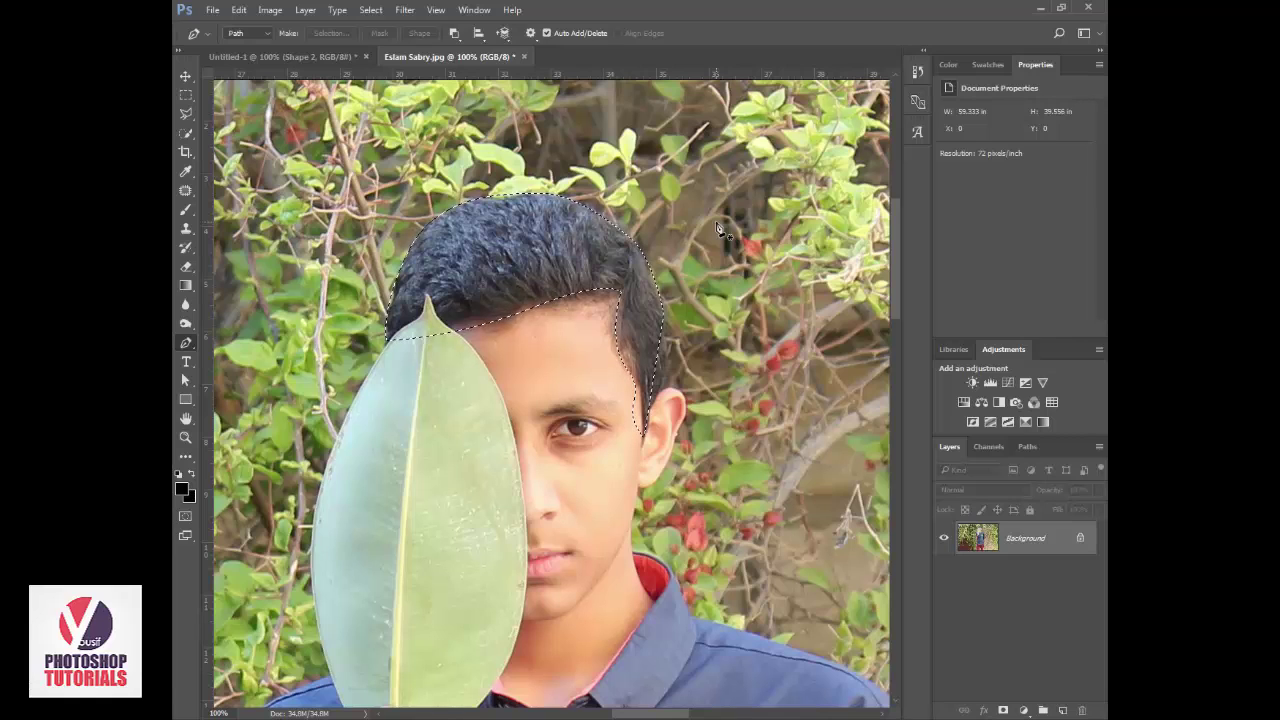
pyautogui.press('v')
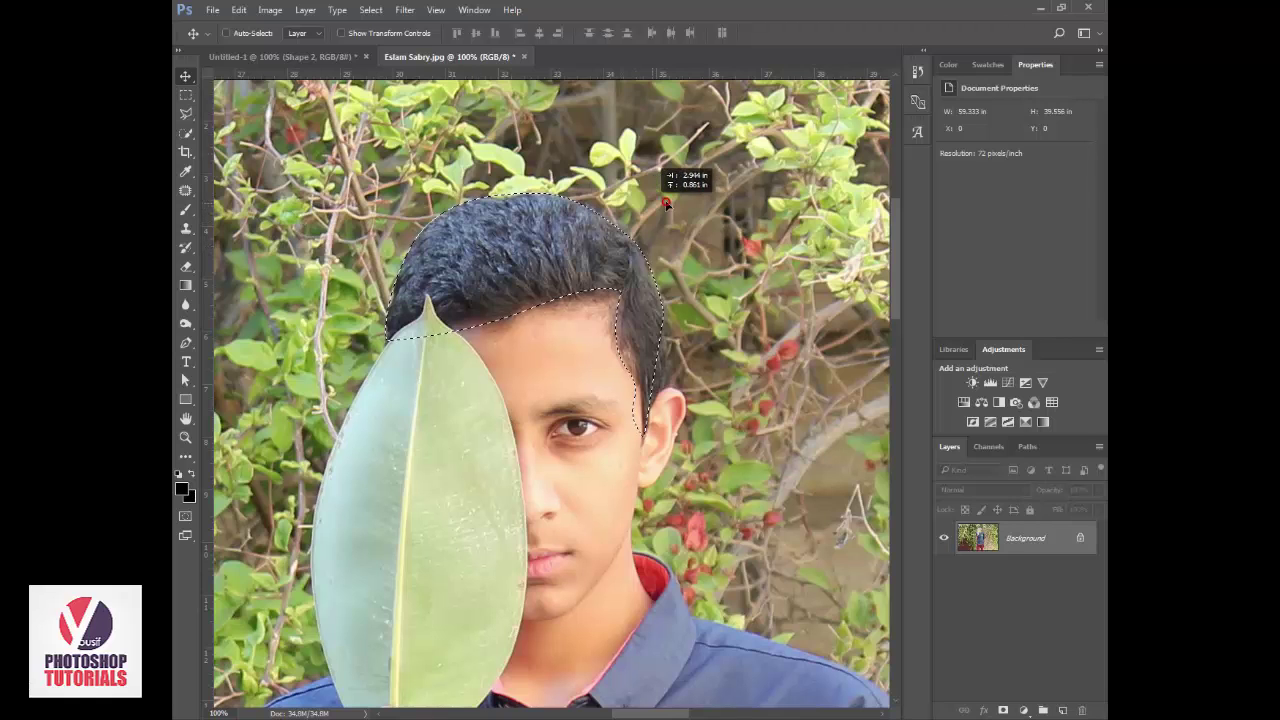
# Zoom out to see the whole photo and centre the boy in view
pyautogui.press('z')
pyautogui.keyDown('alt'); pyautogui.click(258, 362); pyautogui.keyUp('alt')
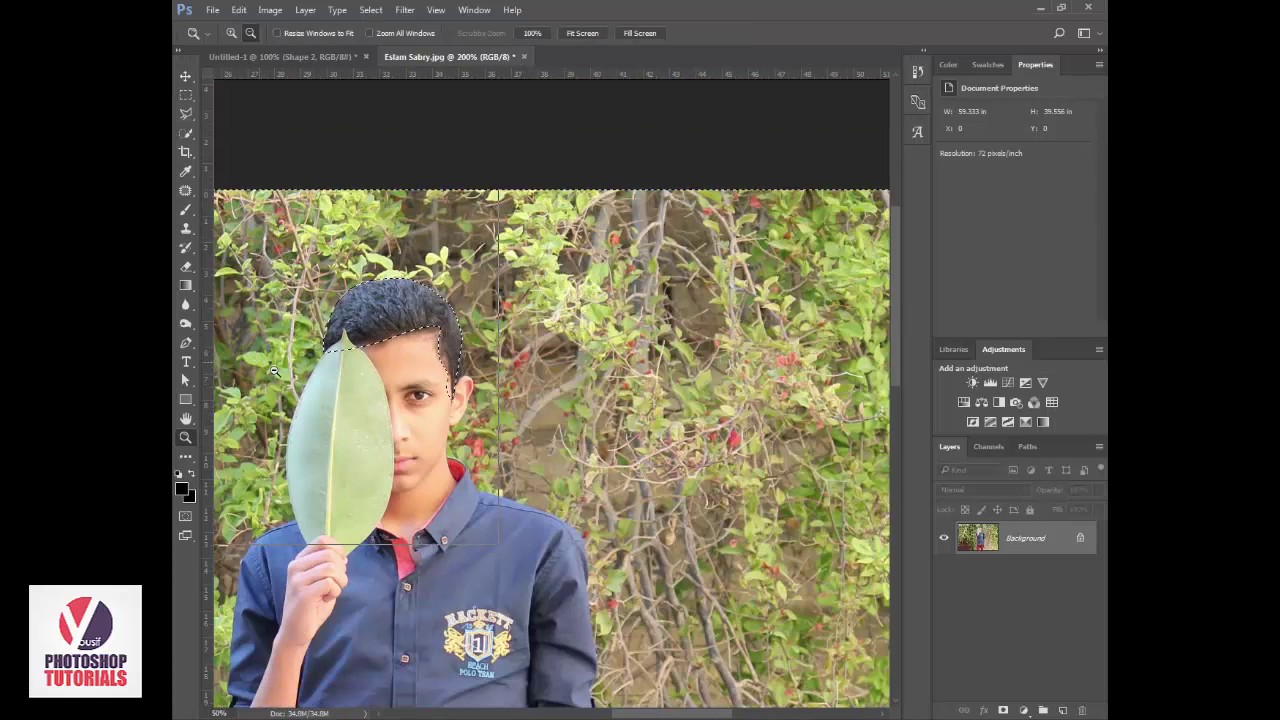
pyautogui.keyDown('alt'); pyautogui.click(411, 420); pyautogui.keyUp('alt')
pyautogui.keyDown('alt'); pyautogui.click(411, 420); pyautogui.keyUp('alt')
pyautogui.moveTo(411, 420); pyautogui.dragTo(610, 388)
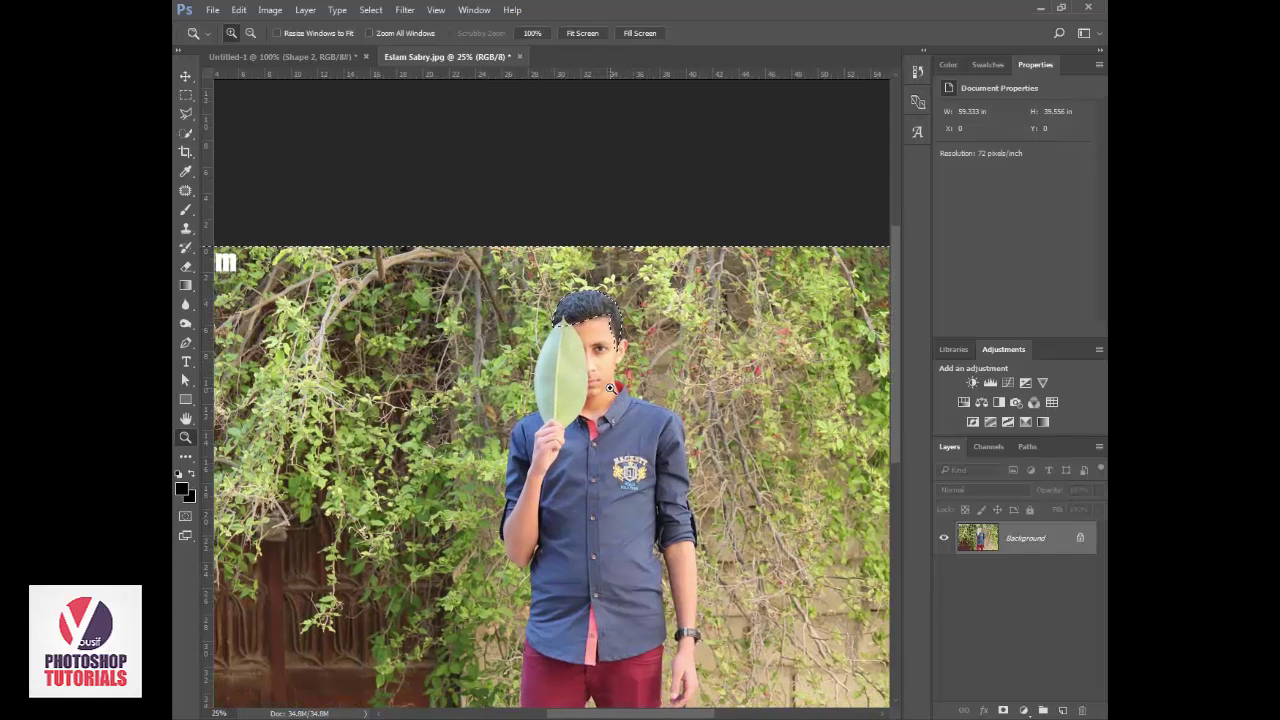
# Copy the hair selection onto a new Layer 1 and hide the Background to check it
pyautogui.hotkey('ctrl', 'shift', 'i')
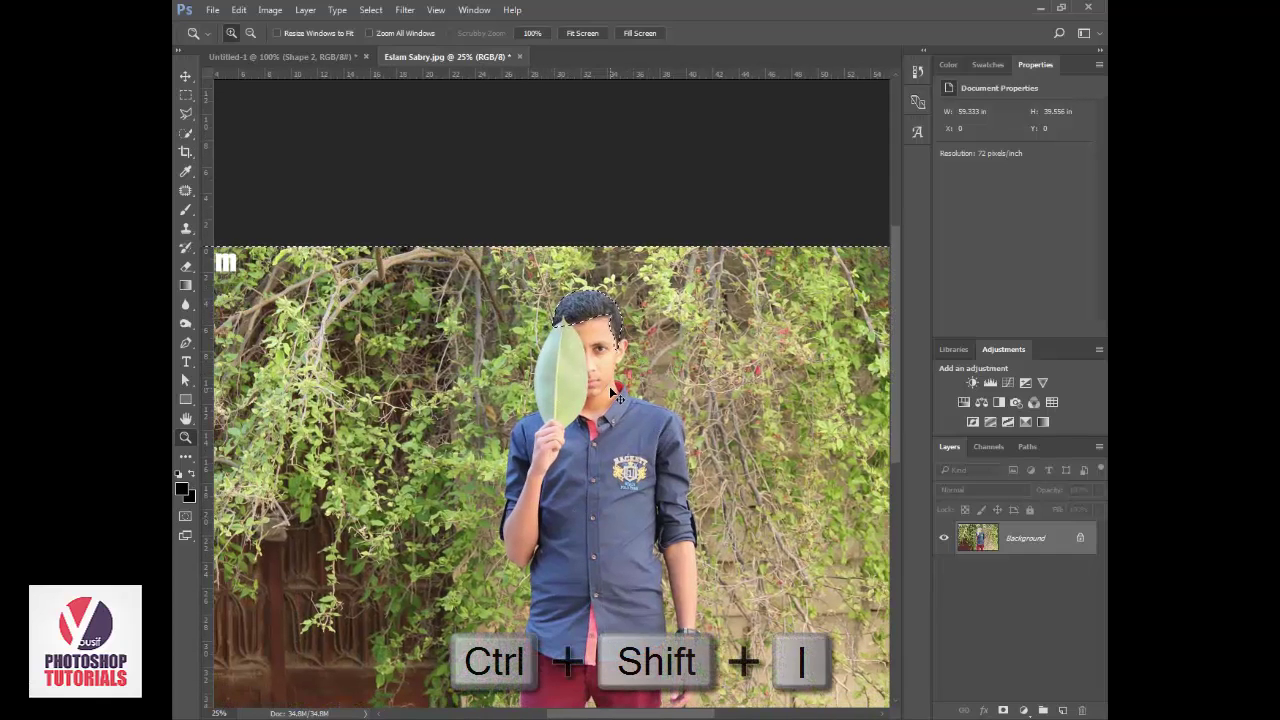
pyautogui.hotkey('ctrl', 'shift', 'alt', 'n')
pyautogui.hotkey('ctrl', 'd')
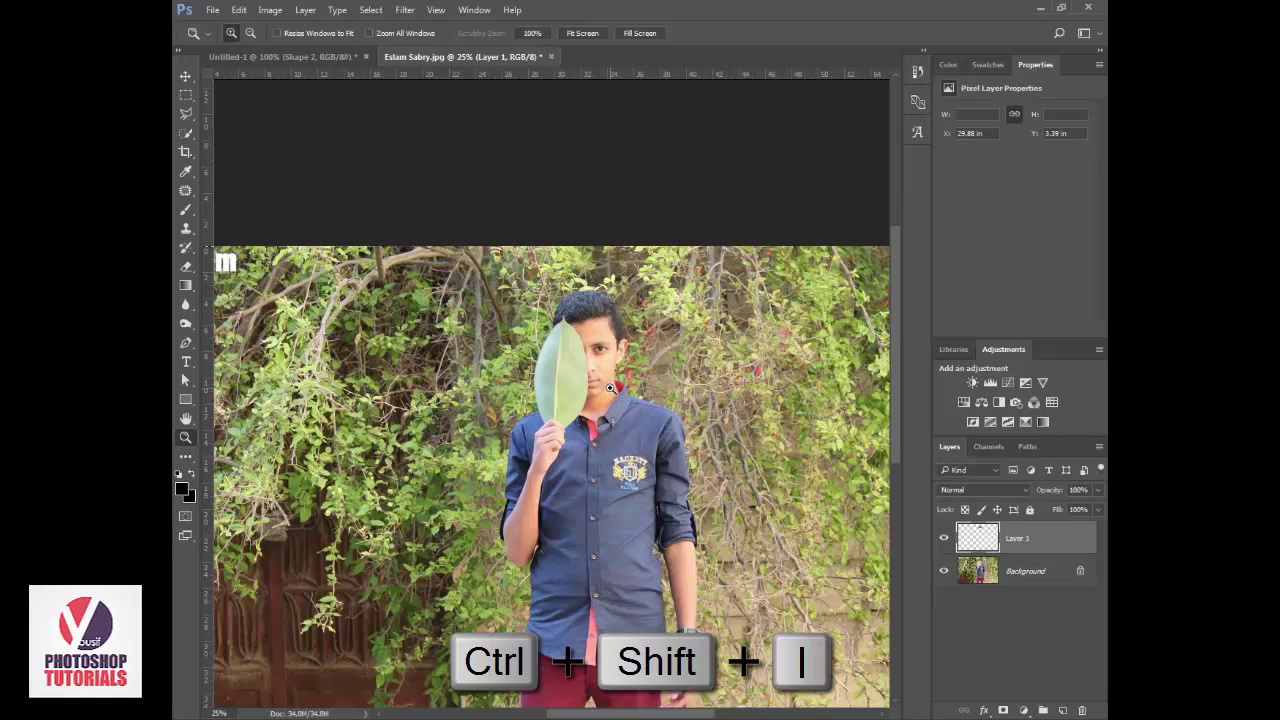
pyautogui.press('v')
pyautogui.click(944, 571)
pyautogui.moveTo(632, 341)
pyautogui.mouseDown()
pyautogui.moveTo(656, 364)
pyautogui.moveTo(348, 63)
pyautogui.mouseUp()
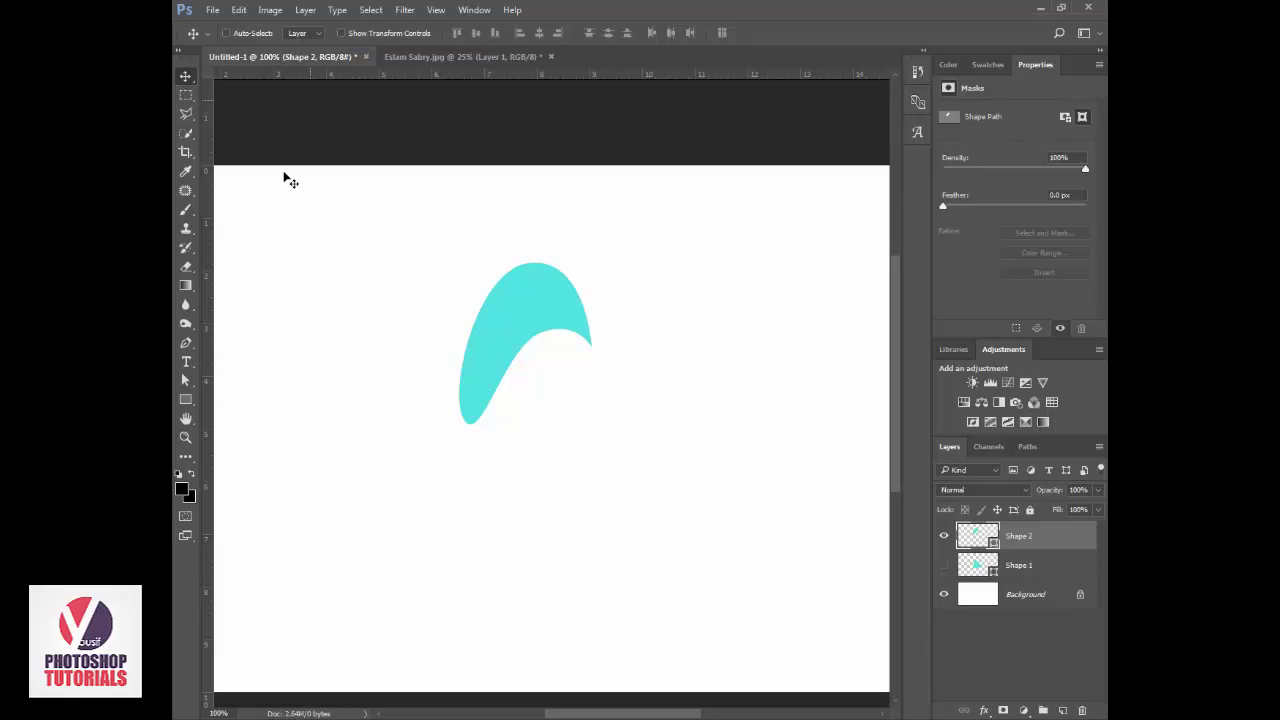
# Select the Pen tool in Untitled-1, then return to the portrait document
pyautogui.click(185, 342)
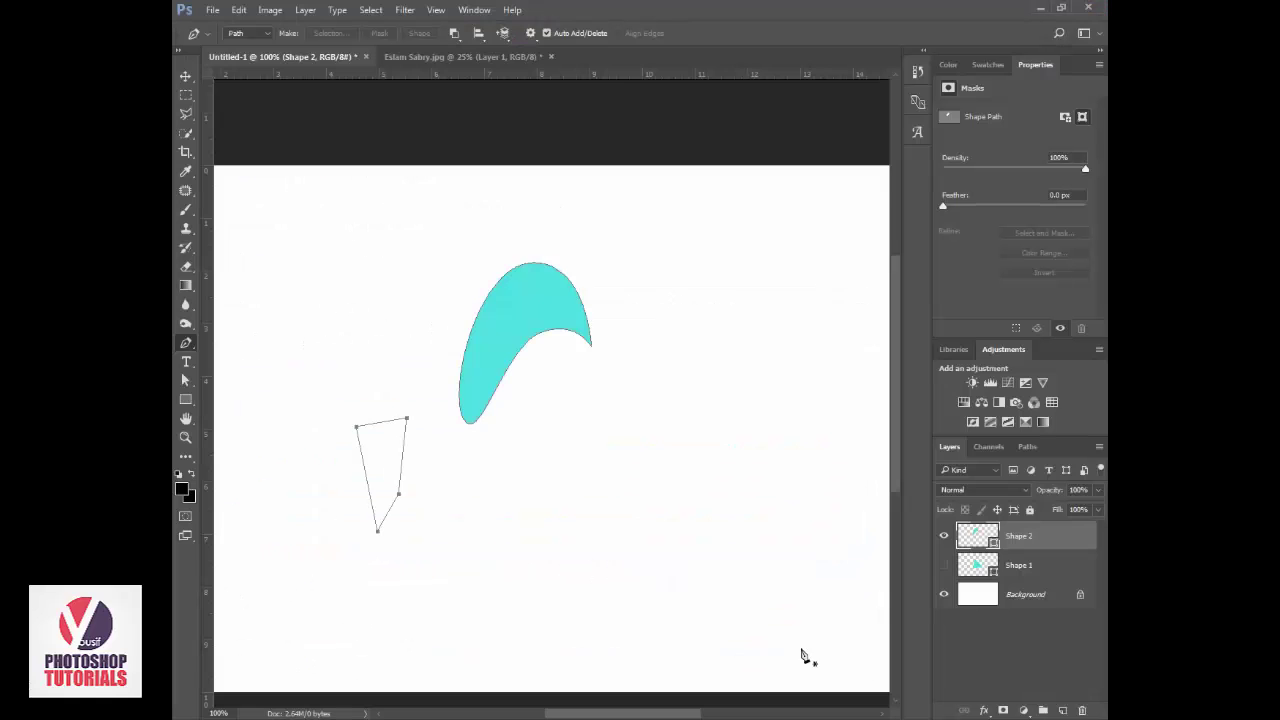
pyautogui.click(490, 58)
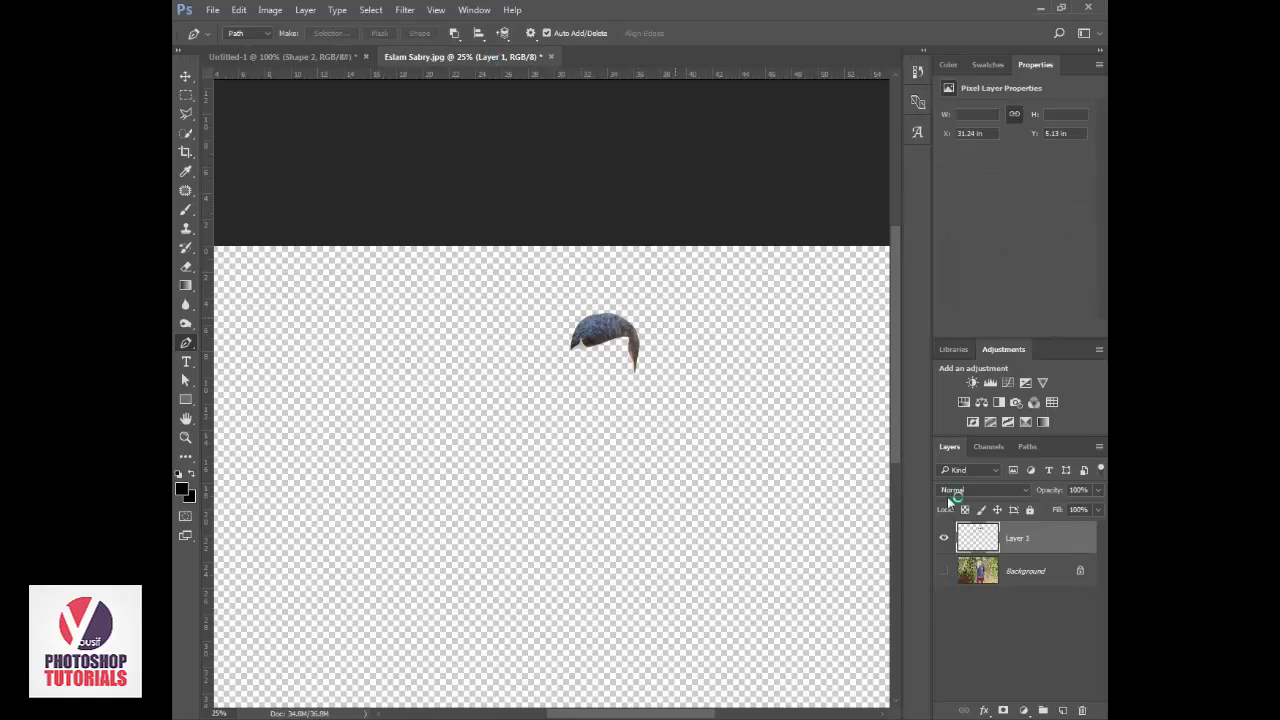
# Hide Layer 1 with its eye icon so the full original portrait shows
pyautogui.click(943, 538)
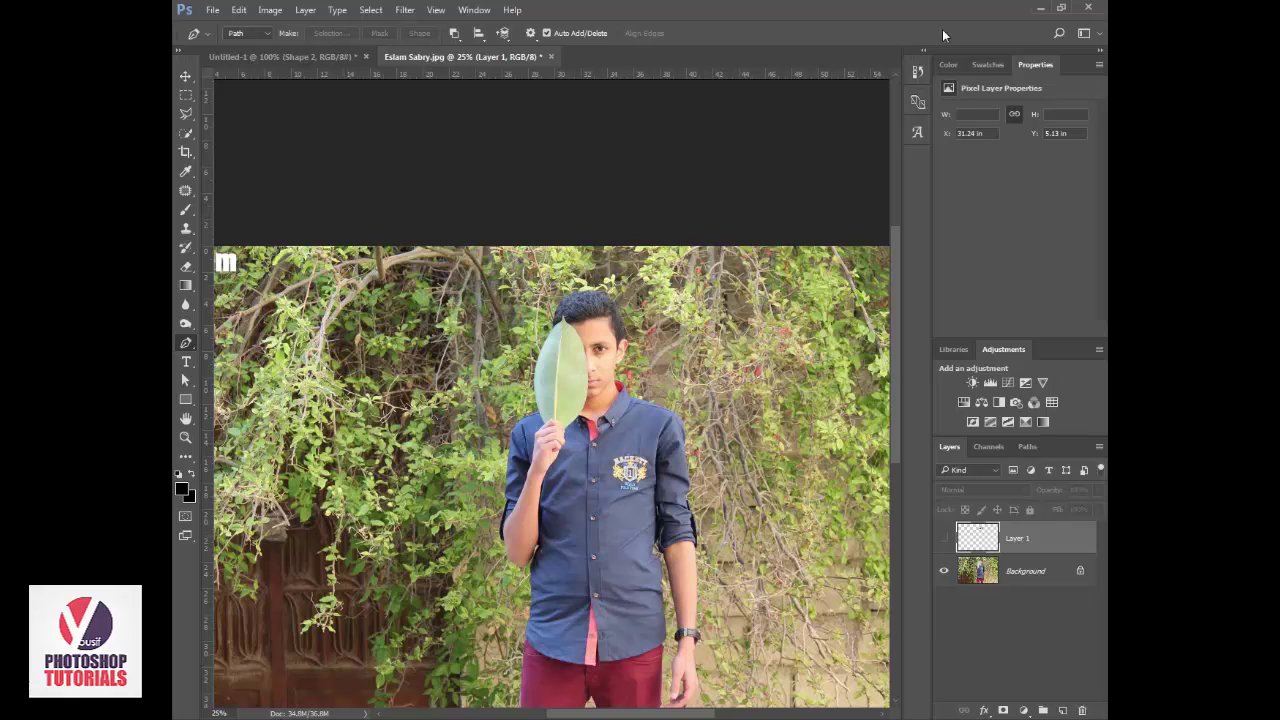
# Zoom in on the boy's wrist, wristwatch and hand at the bottom of the photo
pyautogui.moveTo(693, 343); pyautogui.dragTo(685, 259)
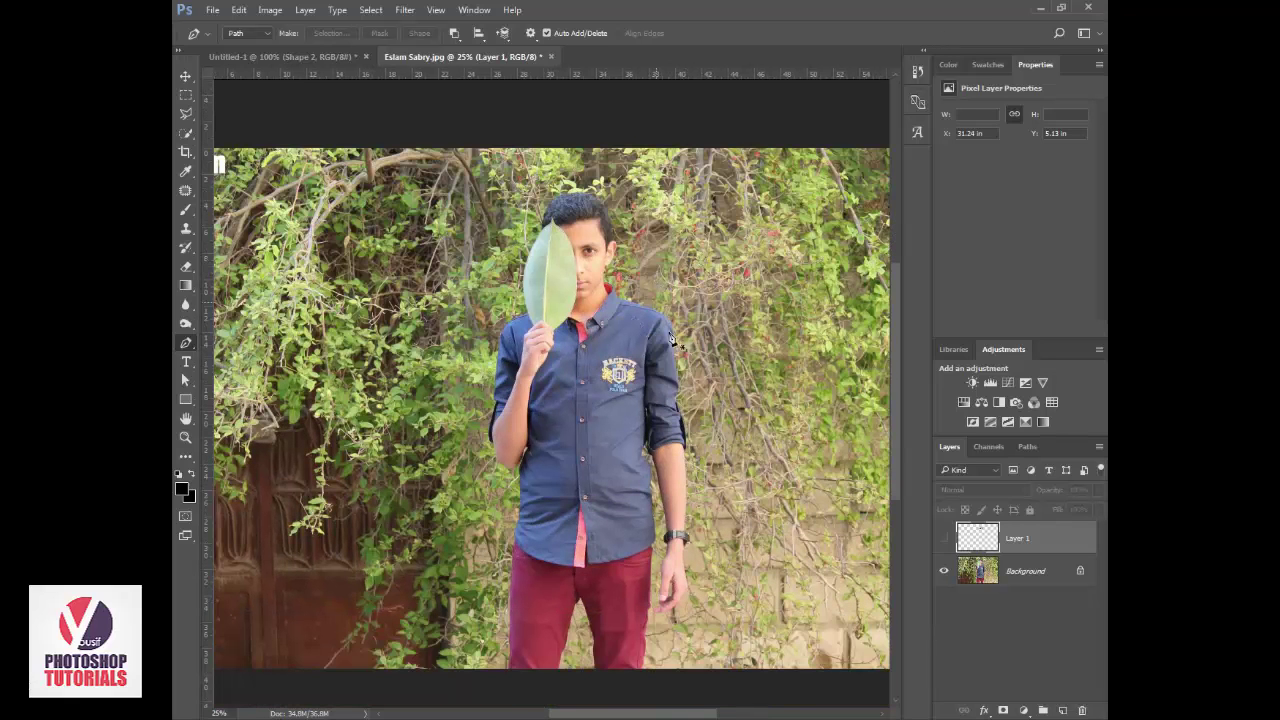
pyautogui.press('z')
pyautogui.moveTo(626, 480); pyautogui.dragTo(718, 617)
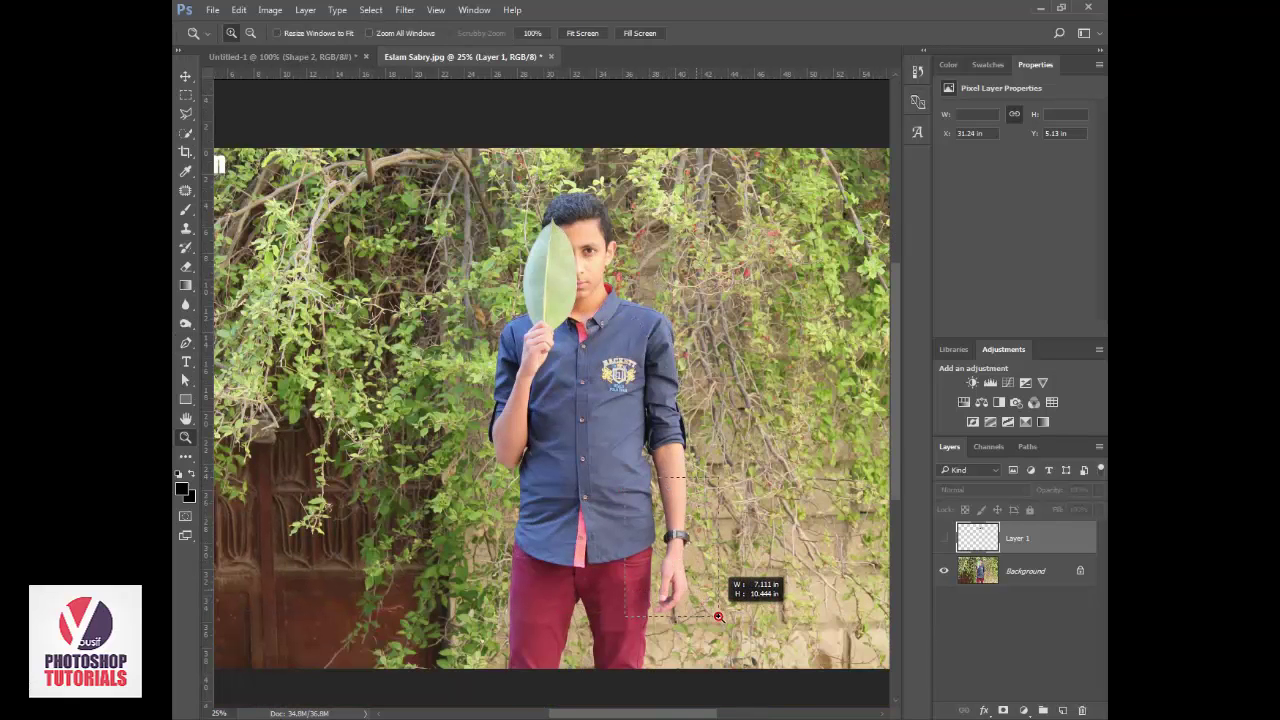
pyautogui.scroll(-2, 676, 486)
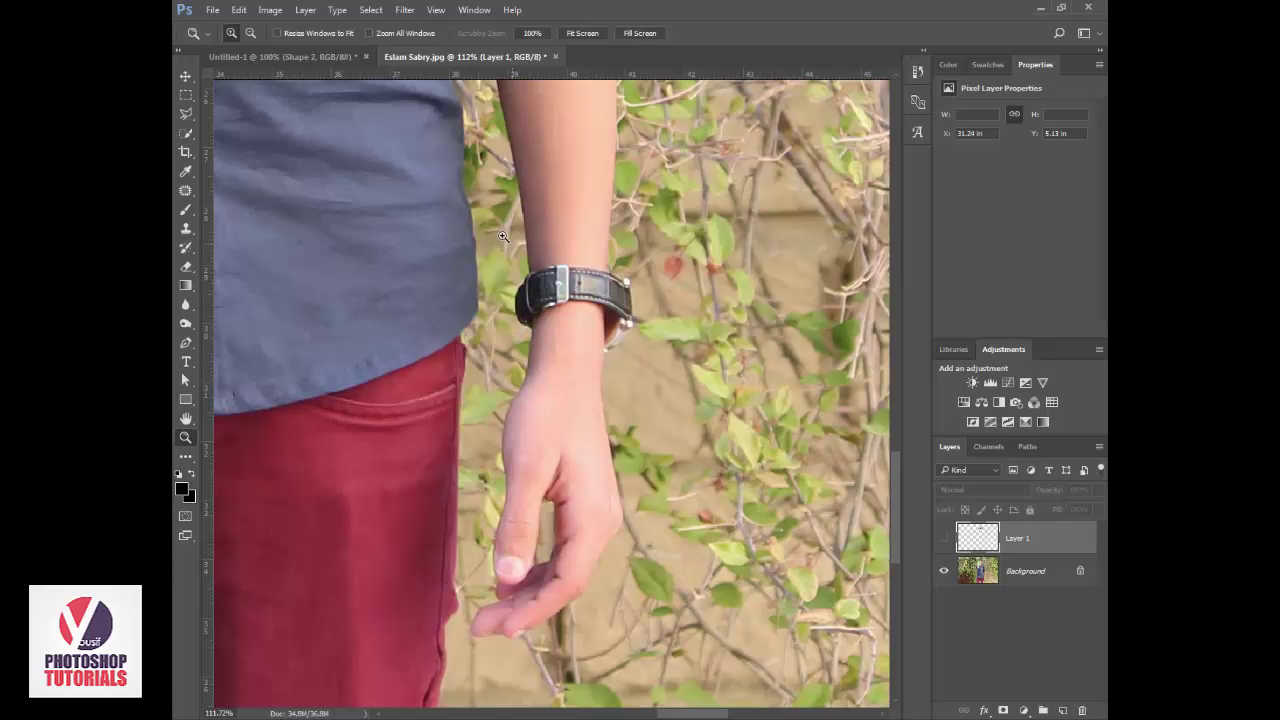
# Crop the photo to a narrow strip around the boy's wrist, watch and hand
pyautogui.press('c')
pyautogui.moveTo(480, 168); pyautogui.dragTo(678, 640)
pyautogui.moveTo(606, 577); pyautogui.dragTo(638, 570)
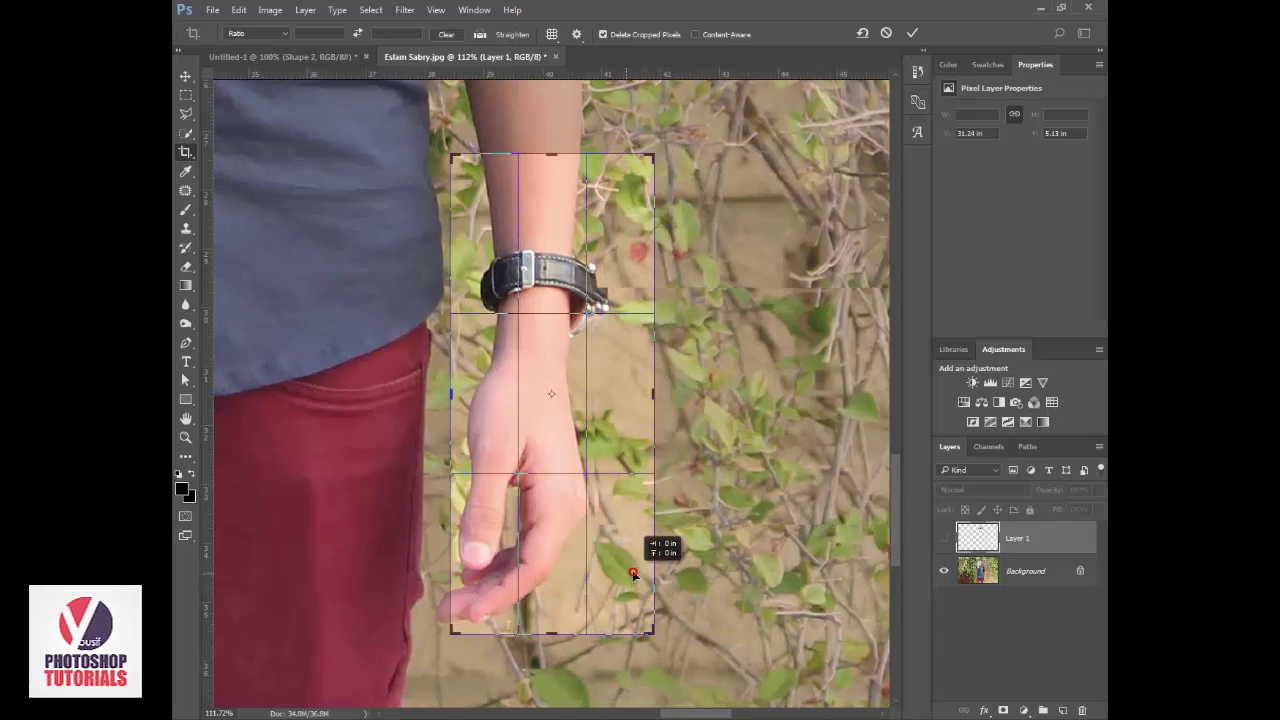
pyautogui.press('Return')
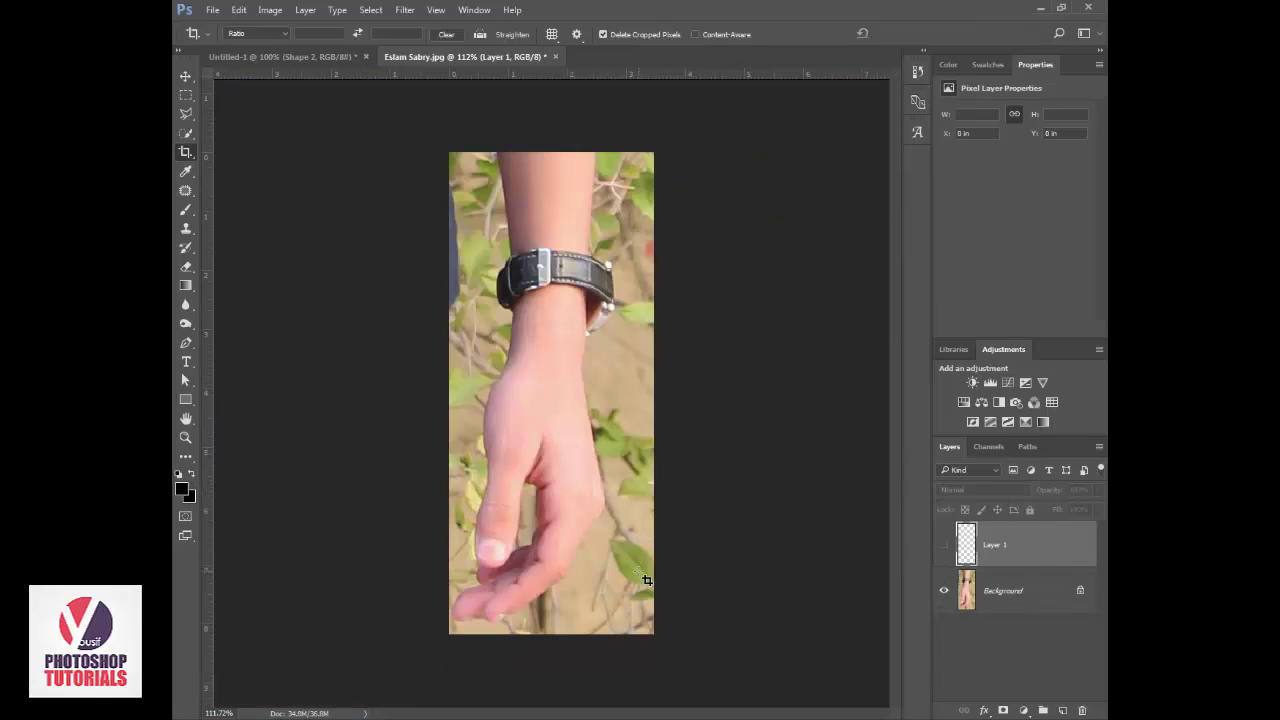